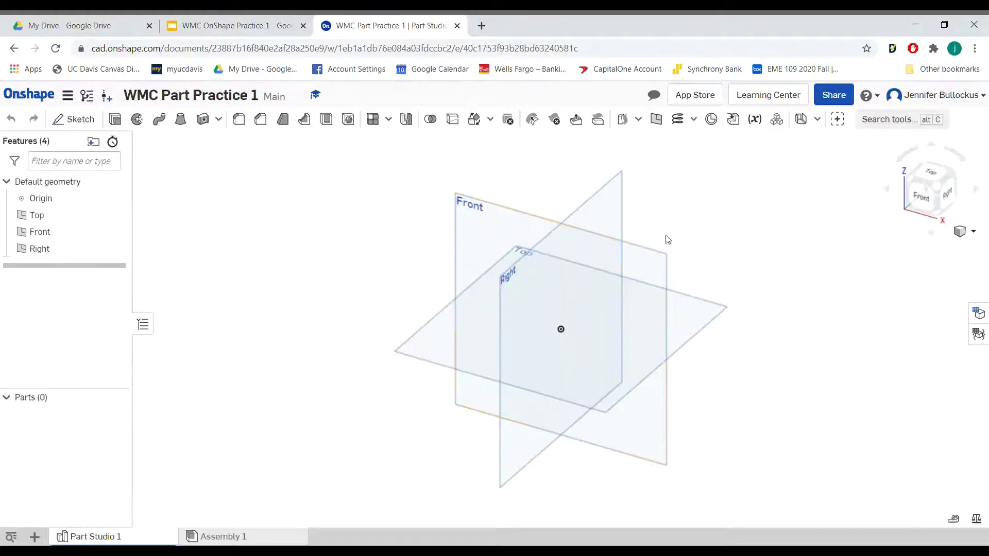
Set the workspace's default length unit to millimetres.
{"action": "left_click", "coordinate": [68, 96]}
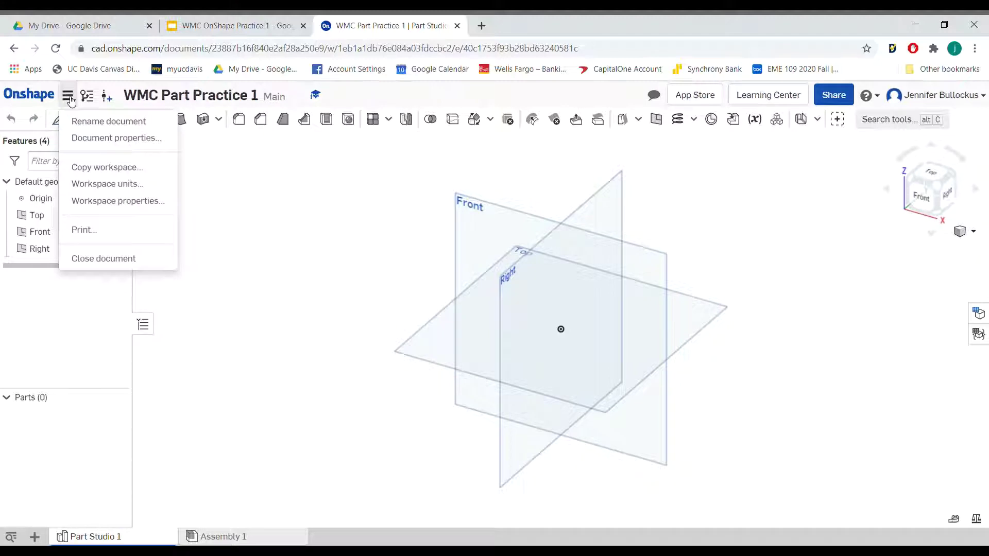
{"action": "left_click", "coordinate": [127, 185]}
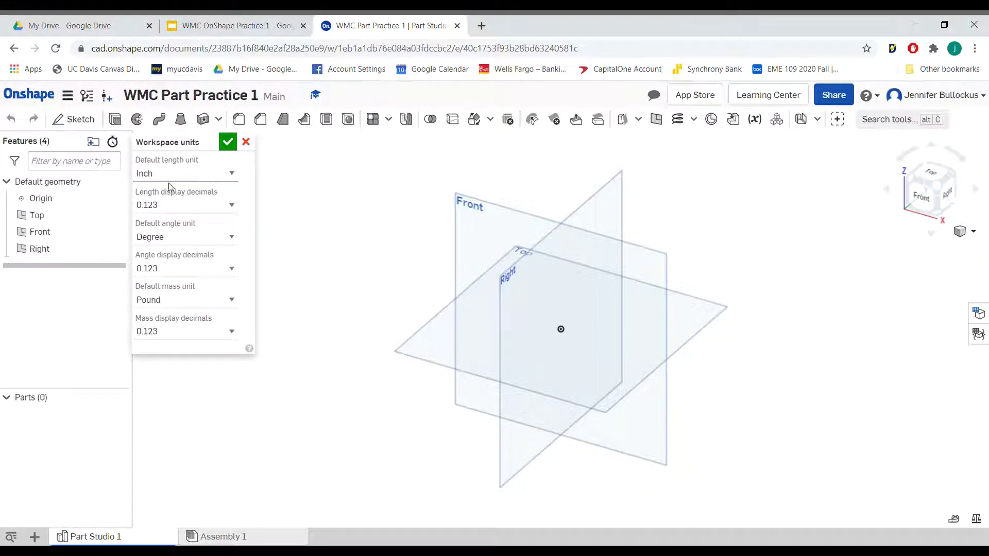
{"action": "left_click", "coordinate": [208, 243]}
{"action": "left_click", "coordinate": [229, 144]}
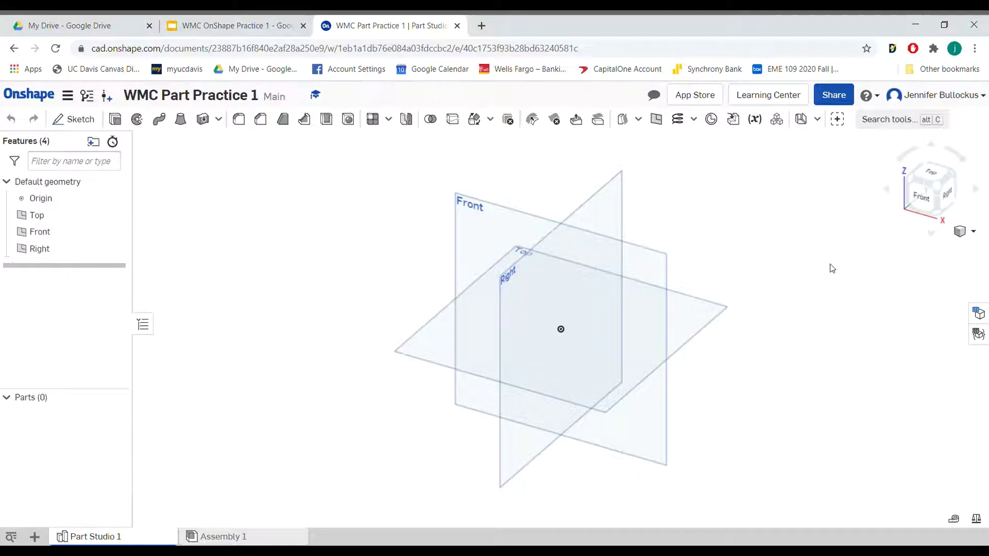
Start a new sketch on the Top plane.
{"action": "left_click", "coordinate": [445, 352]}
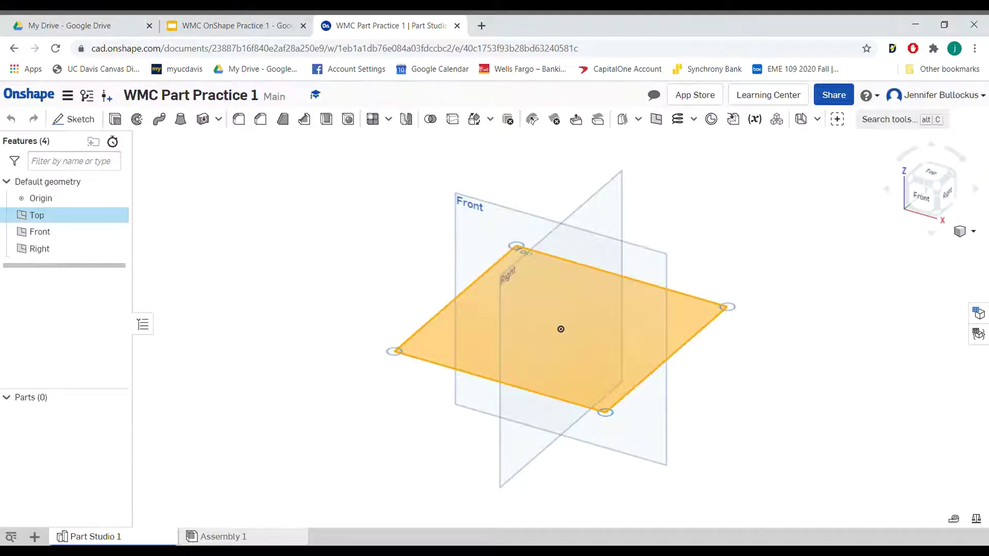
{"action": "left_click", "coordinate": [393, 411]}
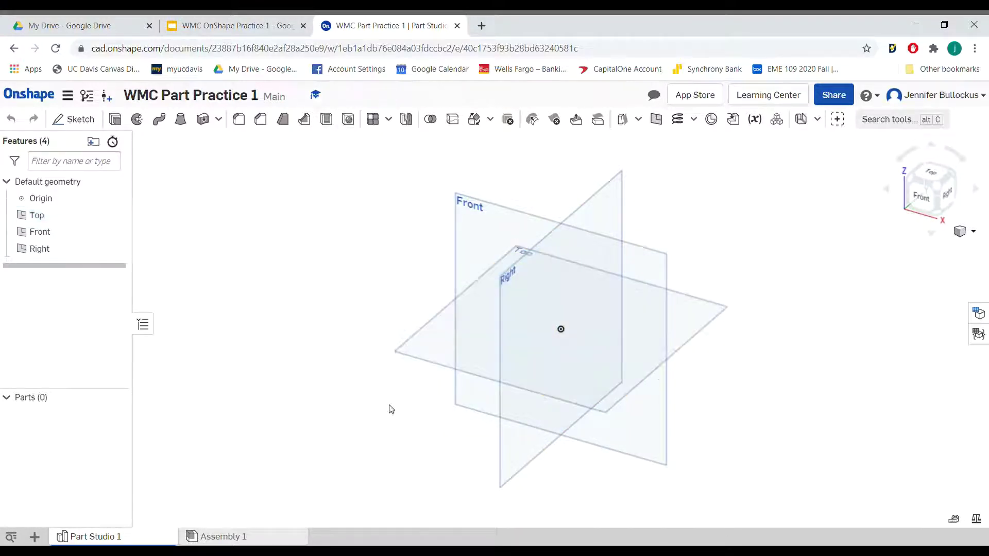
{"action": "left_click", "coordinate": [75, 119]}
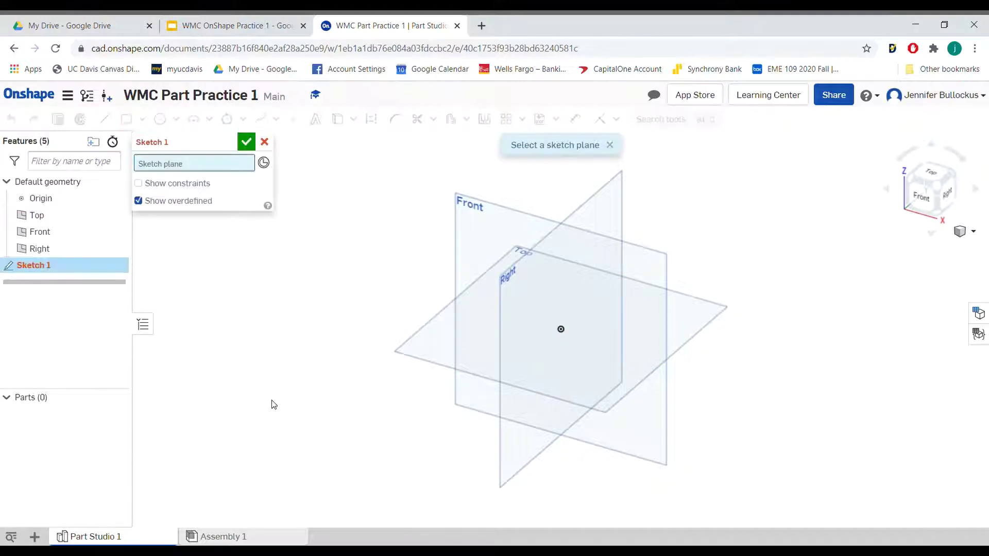
{"action": "left_click", "coordinate": [431, 349]}
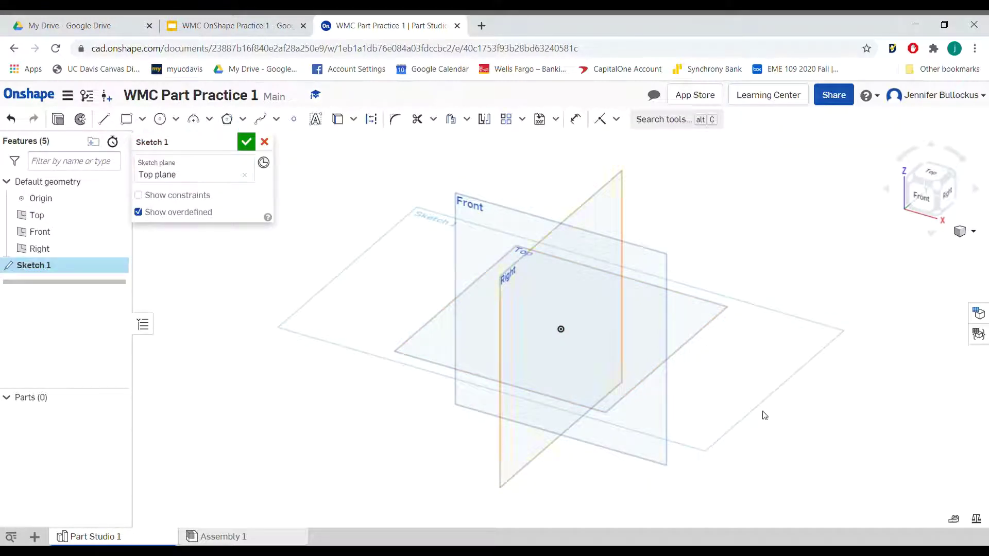
{"action": "left_click", "coordinate": [927, 178]}
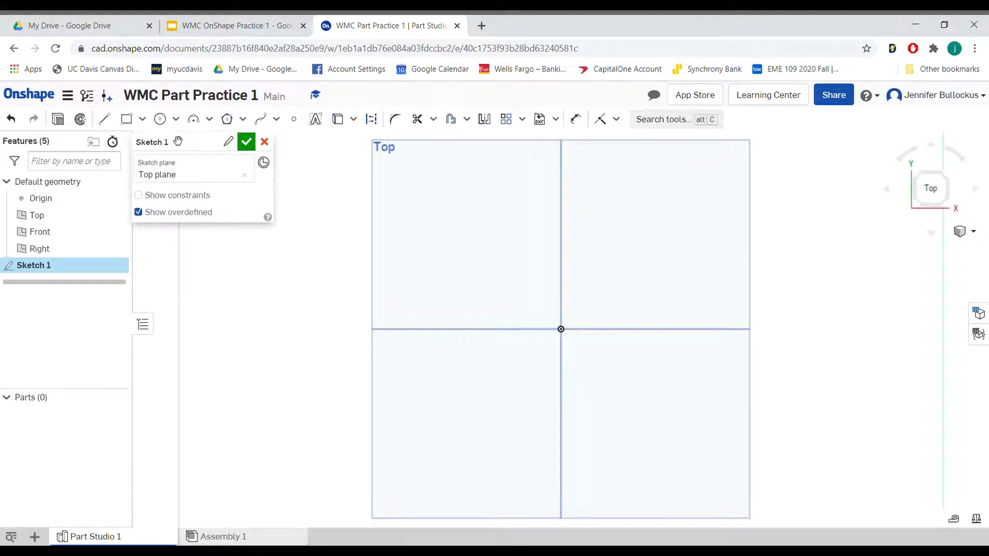
Sketch a circle about 30 mm in diameter centred on the origin.
{"action": "left_click", "coordinate": [160, 119]}
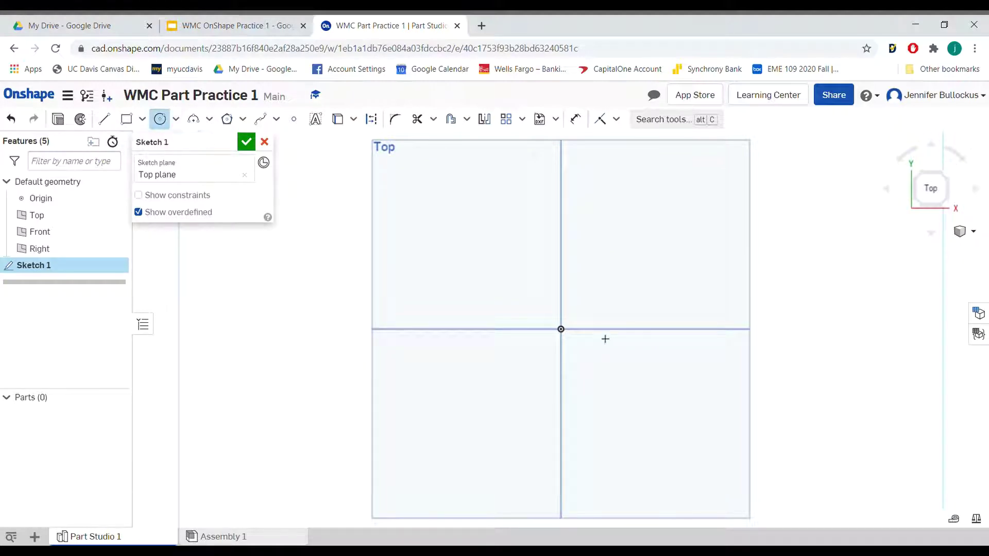
{"action": "left_click", "coordinate": [562, 329]}
{"action": "left_click", "coordinate": [594, 357]}
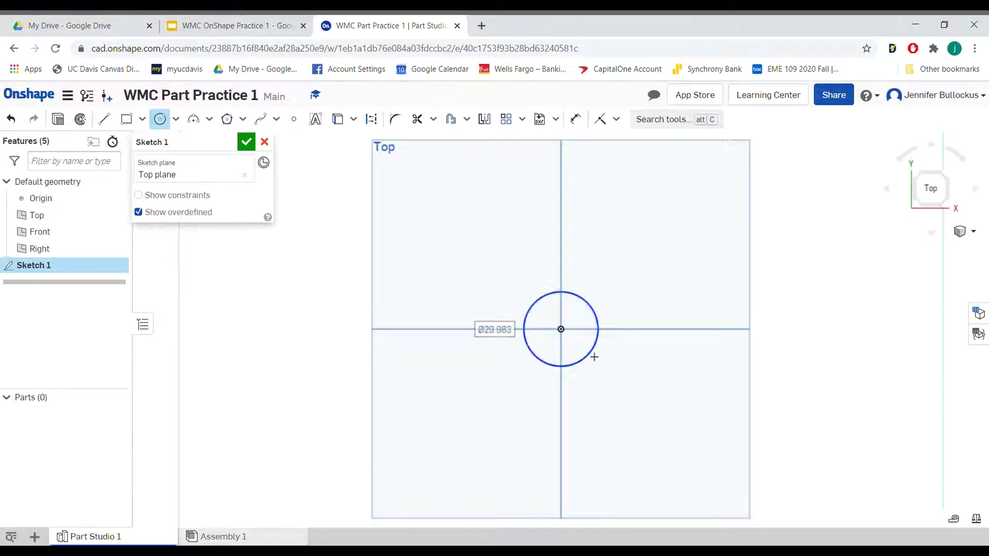
Dimension the circle's diameter and set it to 30 mm.
{"action": "left_click", "coordinate": [575, 120]}
{"action": "left_click", "coordinate": [588, 364]}
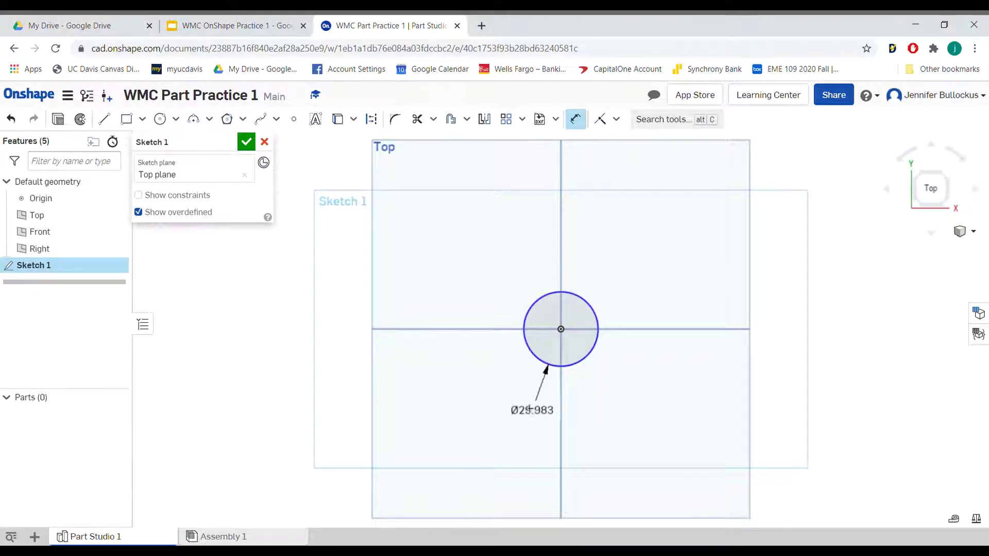
{"action": "left_click", "coordinate": [516, 398]}
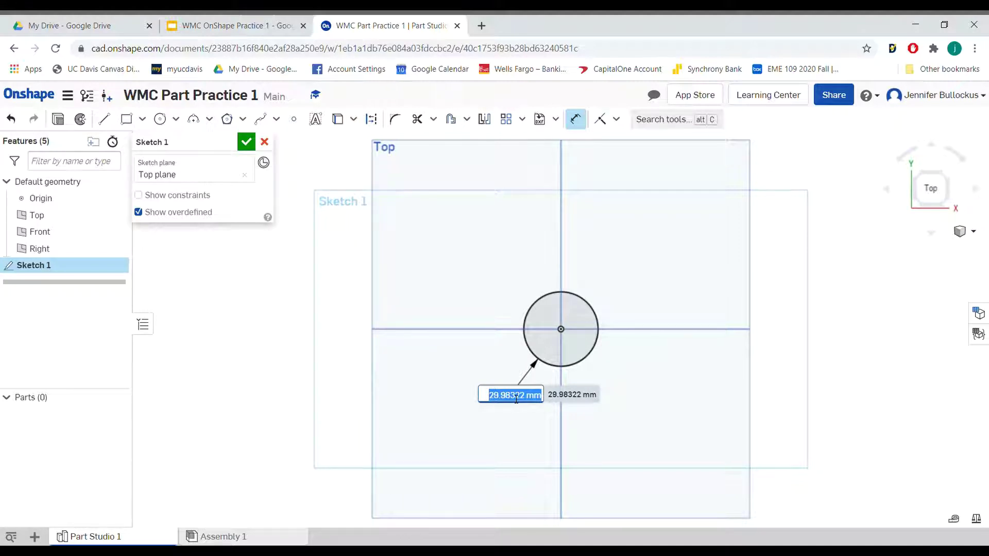
{"action": "type", "text": "30"}
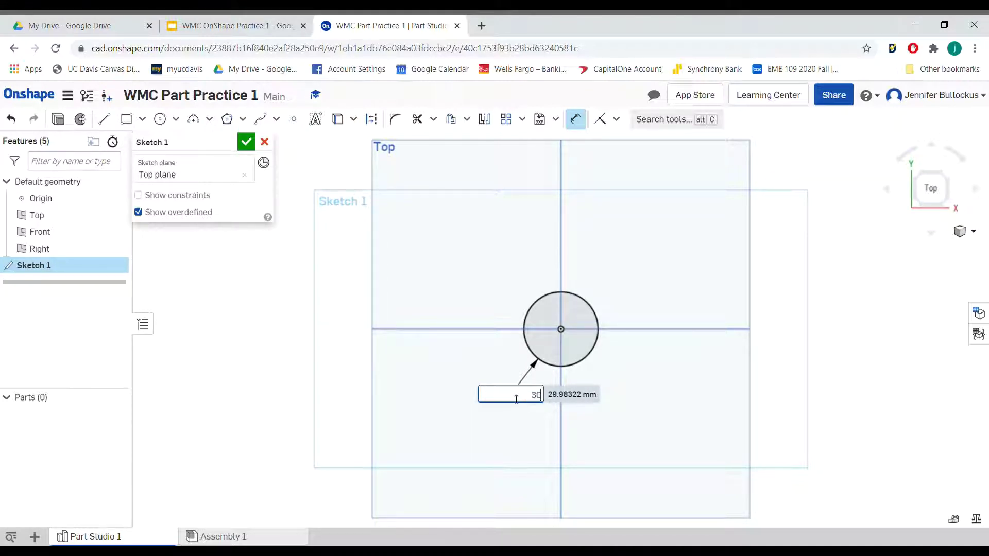
{"action": "key", "text": "Return"}
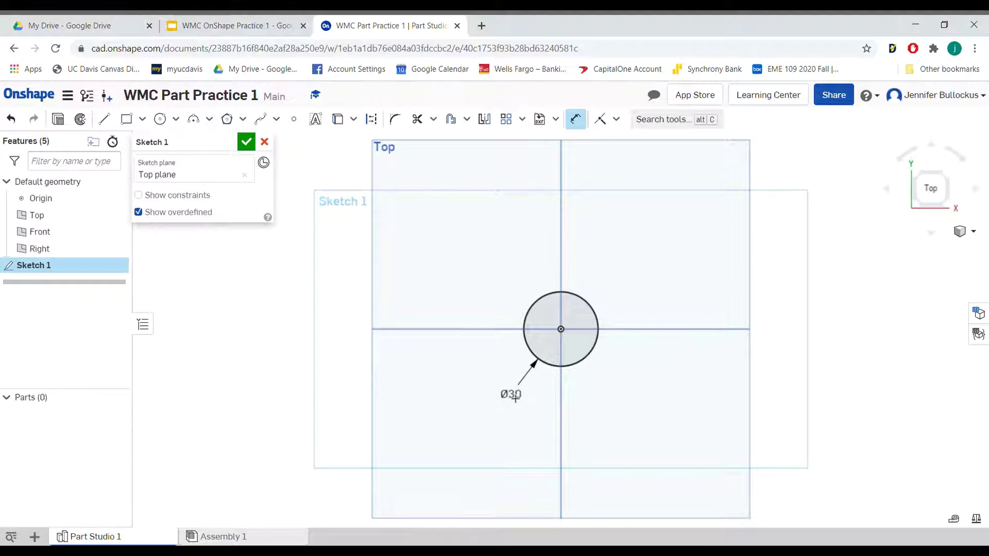
Try to draw a corner rectangle from the circle's uppermost point to its lowermost point.
{"action": "left_click", "coordinate": [127, 120]}
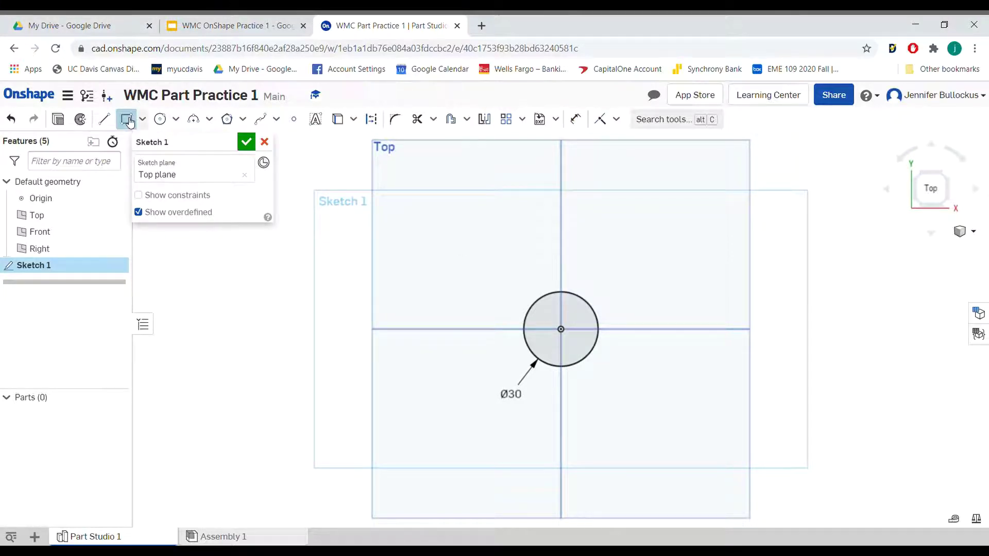
{"action": "left_click", "coordinate": [565, 296]}
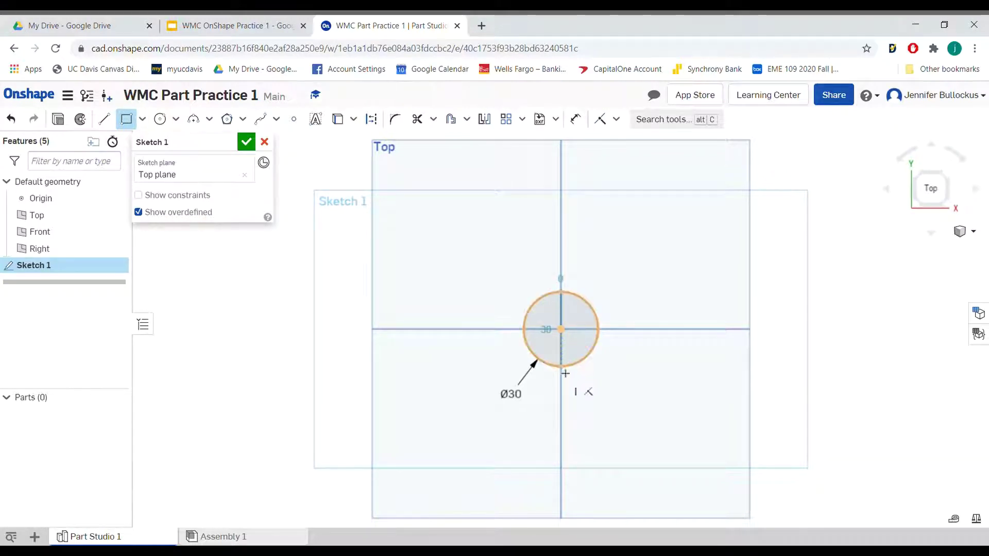
{"action": "left_click", "coordinate": [569, 371]}
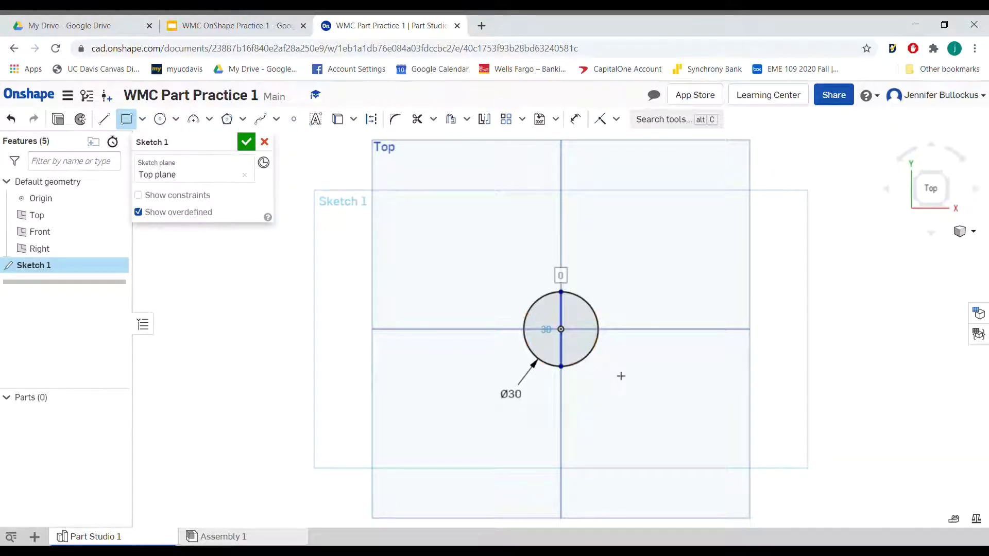
{"action": "key", "text": "Escape"}
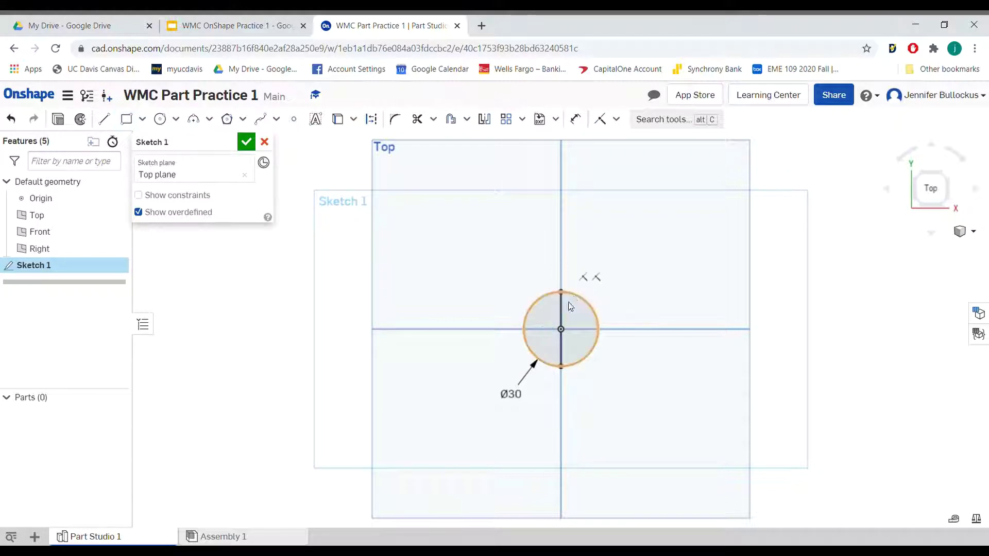
Delete the overlapping vertical lines that run through the circle's centre.
{"action": "left_click", "coordinate": [559, 312]}
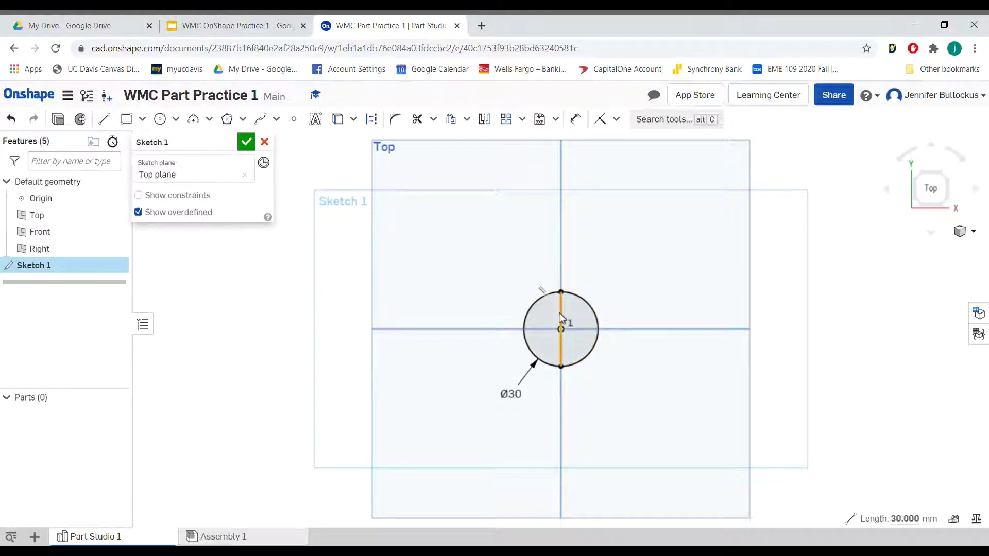
{"action": "left_click", "coordinate": [559, 312]}
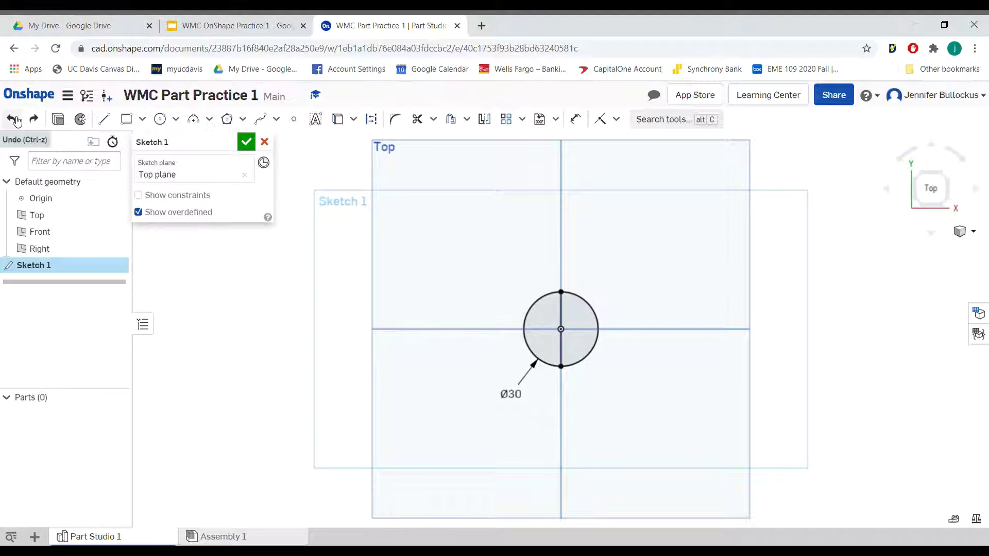
{"action": "left_click", "coordinate": [559, 355]}
{"action": "left_click", "coordinate": [559, 356]}
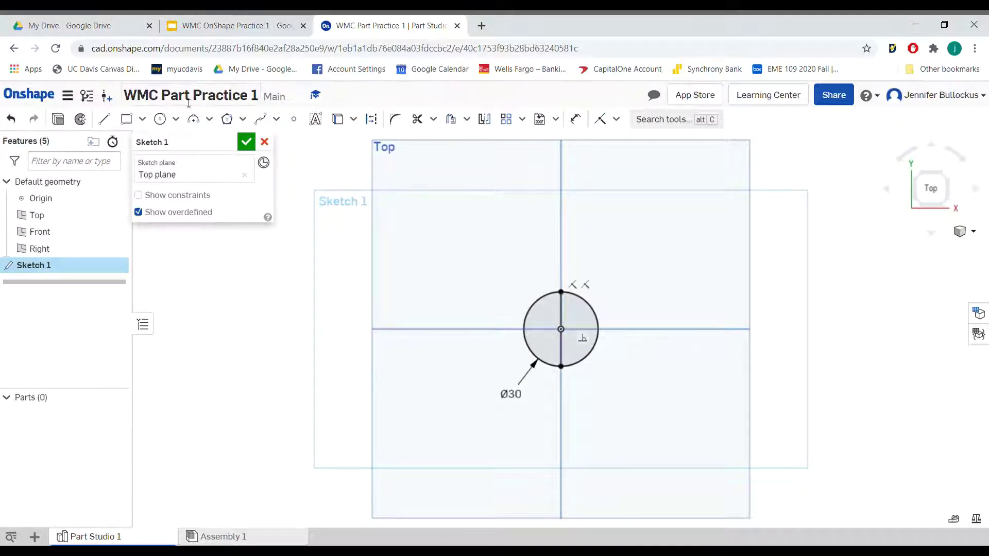
{"action": "left_click", "coordinate": [560, 344]}
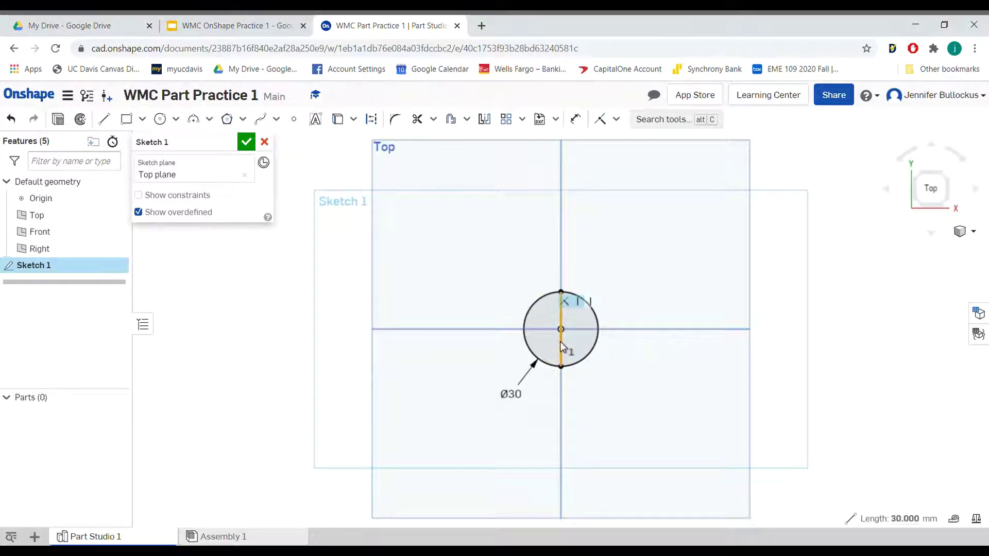
{"action": "key", "text": "Delete"}
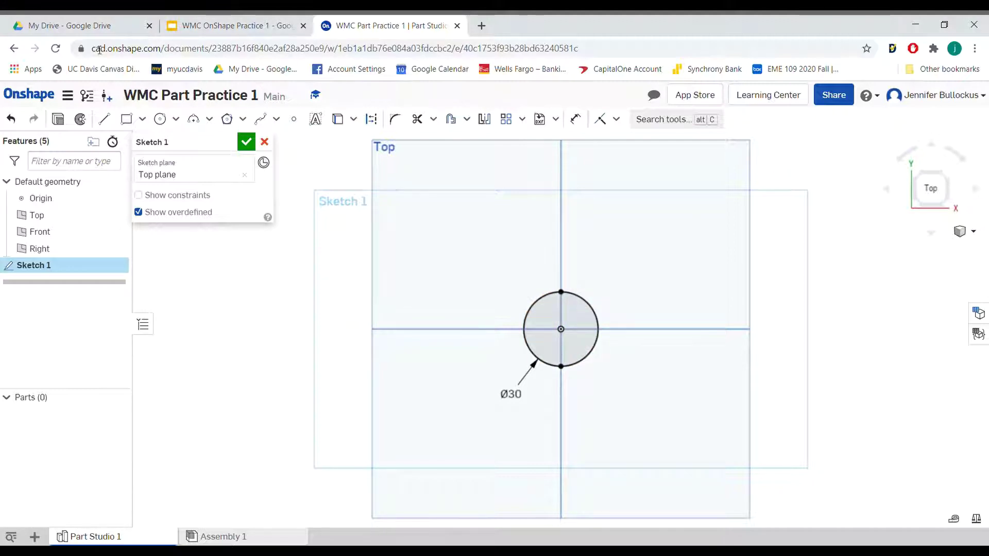
Draw a corner rectangle about 63 mm by 30 mm from the circle's uppermost point, extending to the right of the circle.
{"action": "left_click", "coordinate": [126, 119]}
{"action": "left_click", "coordinate": [561, 292]}
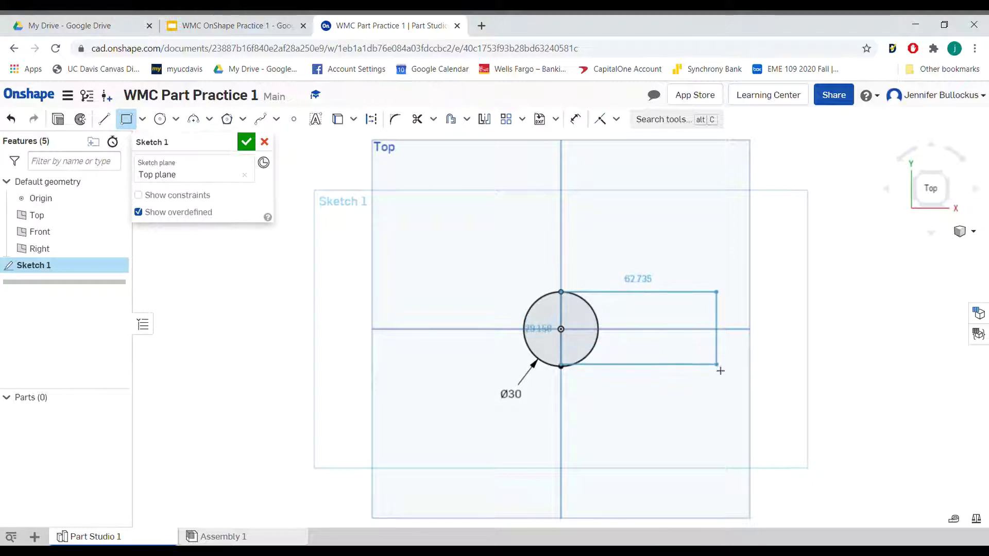
{"action": "left_click", "coordinate": [717, 368]}
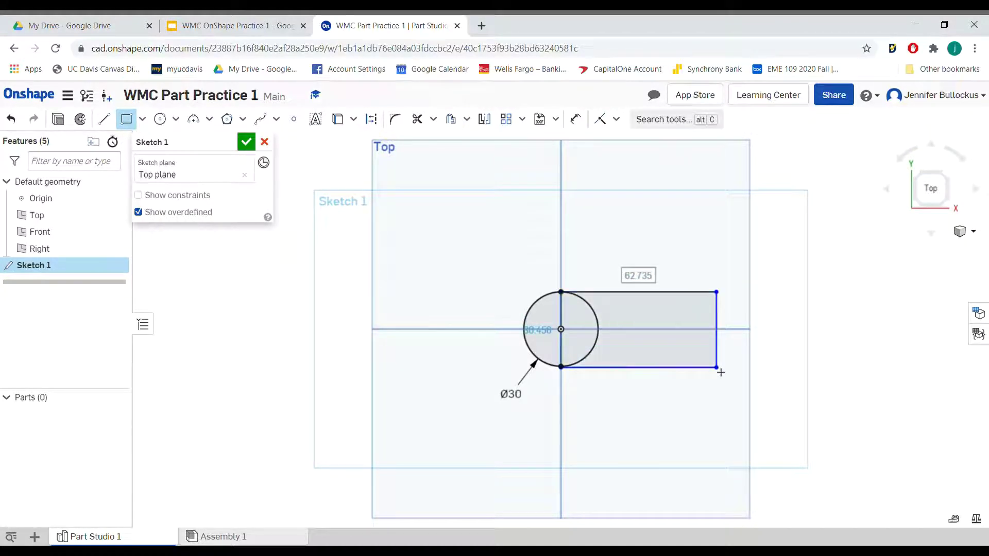
Dimension the rectangle's upper edge and set its length to 60 mm.
{"action": "left_click", "coordinate": [576, 119]}
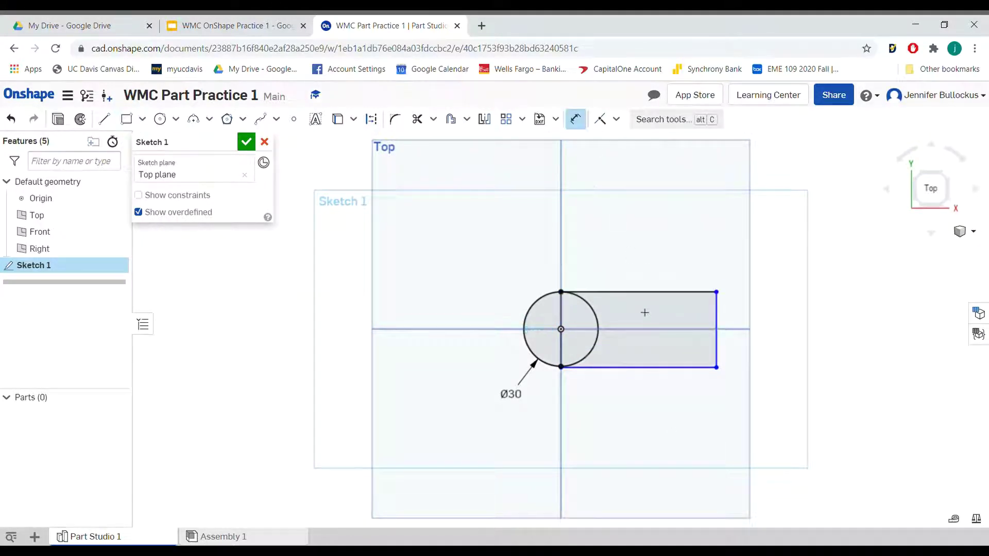
{"action": "left_click", "coordinate": [644, 292]}
{"action": "left_click", "coordinate": [632, 252]}
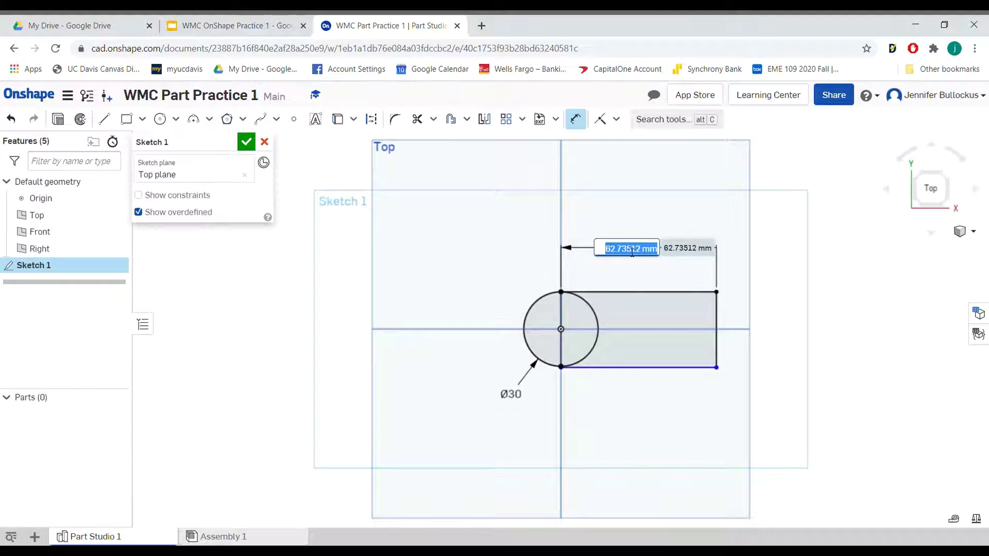
{"action": "type", "text": "60"}
{"action": "key", "text": "Return"}
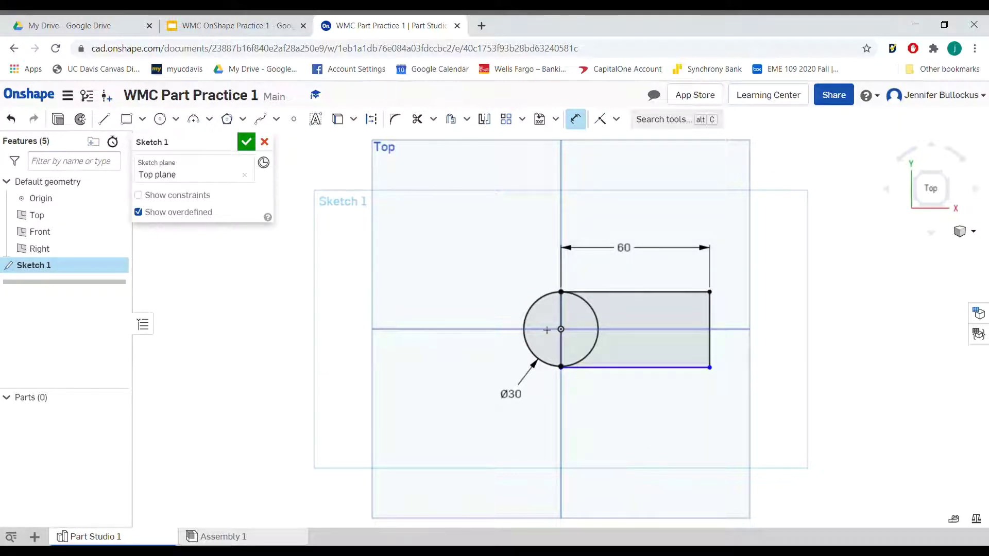
{"action": "left_click", "coordinate": [523, 341]}
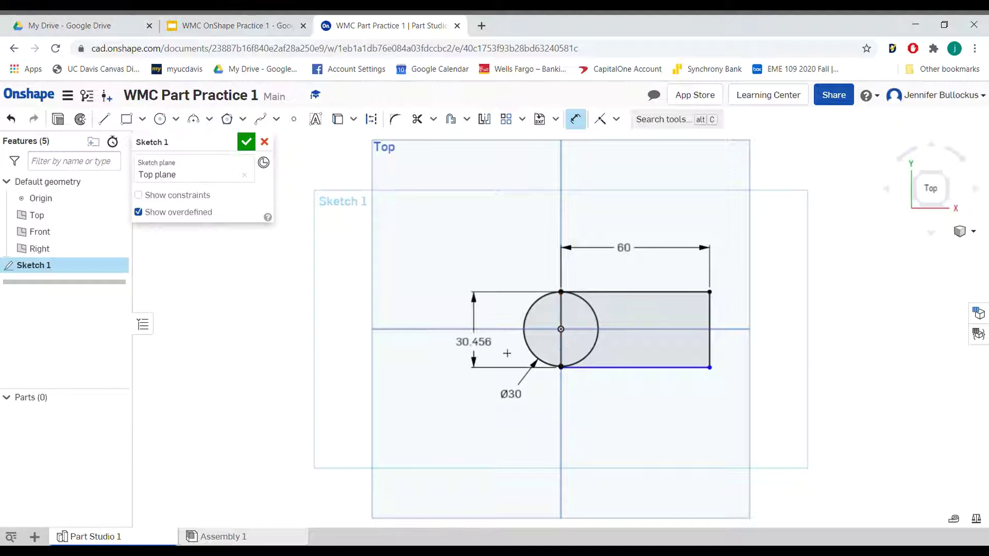
{"action": "left_click", "coordinate": [479, 333]}
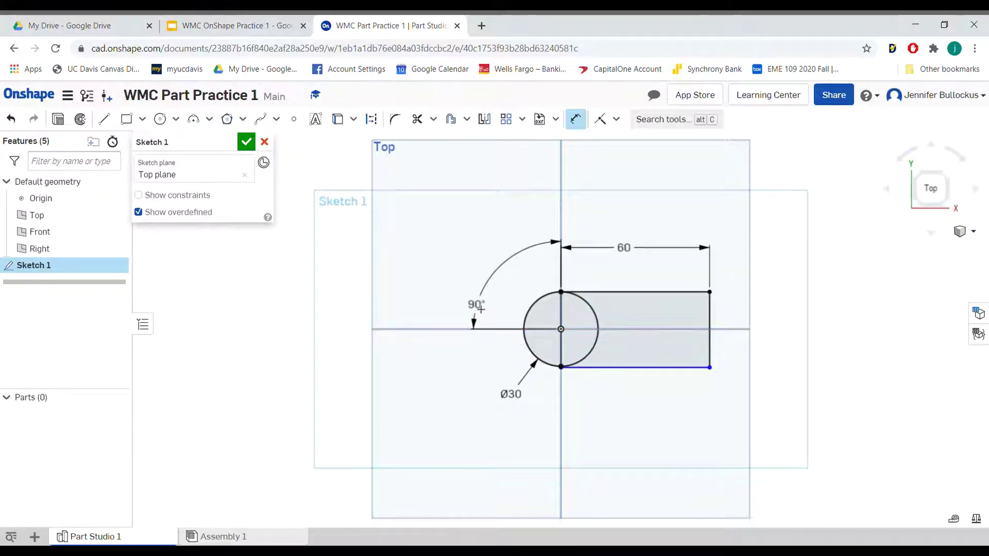
{"action": "key", "text": "Escape"}
Dimension the rectangle's right edge and set its height to 30 mm.
{"action": "left_click", "coordinate": [575, 119]}
{"action": "left_click", "coordinate": [710, 345]}
{"action": "left_click", "coordinate": [783, 335]}
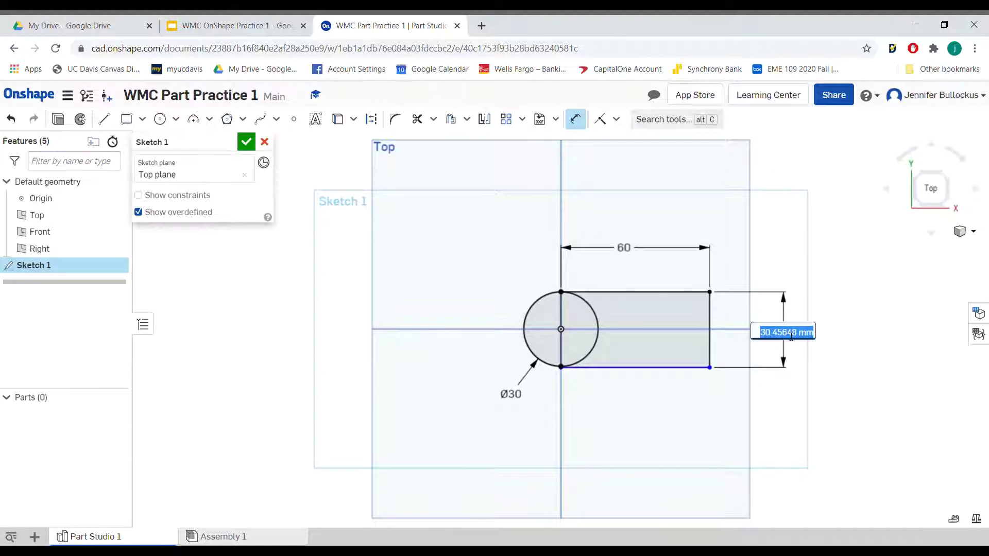
{"action": "key", "text": "Return"}
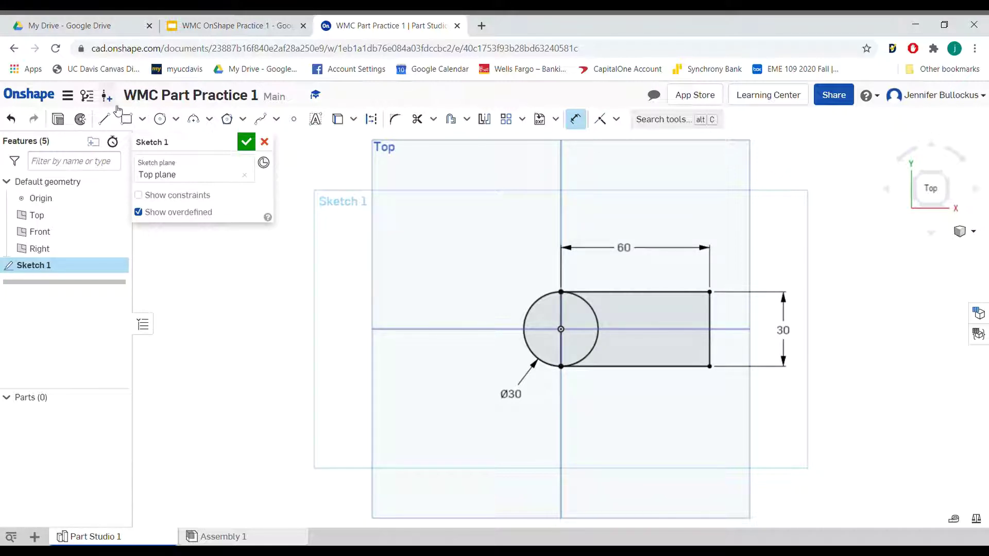
Draw a vertical line across the rectangle from its upper to its lower edge, just to the right of the circle.
{"action": "left_click", "coordinate": [104, 119]}
{"action": "left_click", "coordinate": [608, 292]}
{"action": "left_click", "coordinate": [608, 366]}
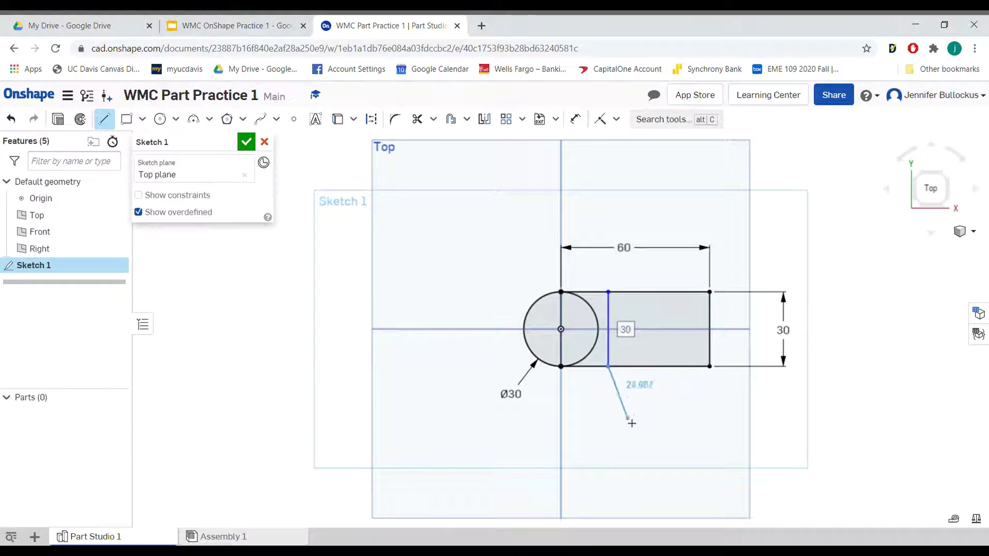
{"action": "key", "text": "Escape"}
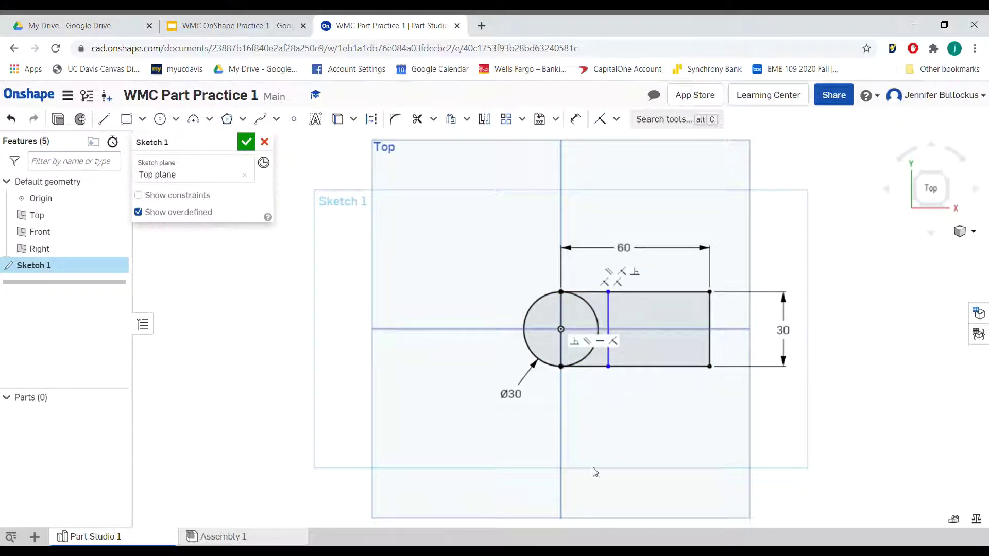
Dimension the vertical divider line 18 mm from the rectangle's left edge and finish the sketch.
{"action": "left_click", "coordinate": [575, 119]}
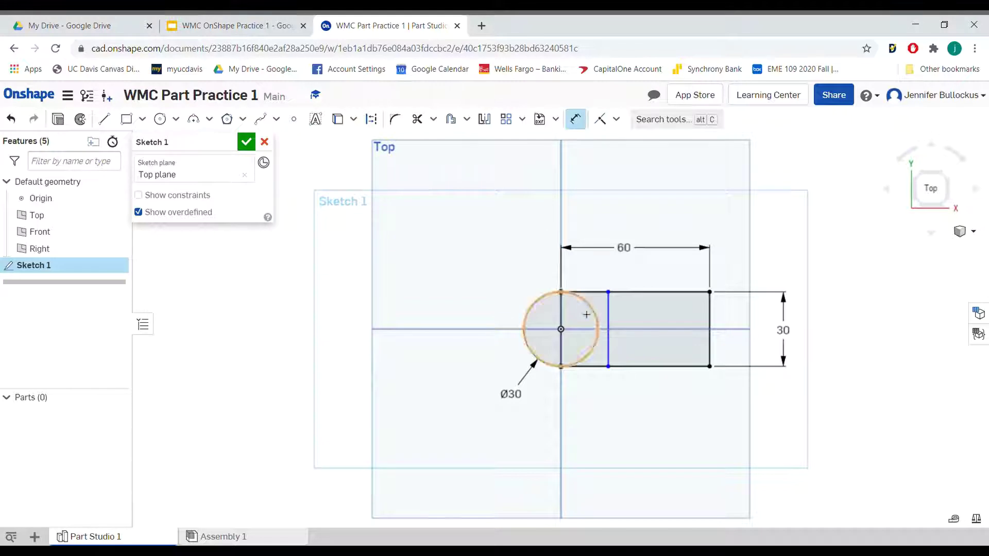
{"action": "left_click", "coordinate": [565, 356]}
{"action": "left_click", "coordinate": [609, 354]}
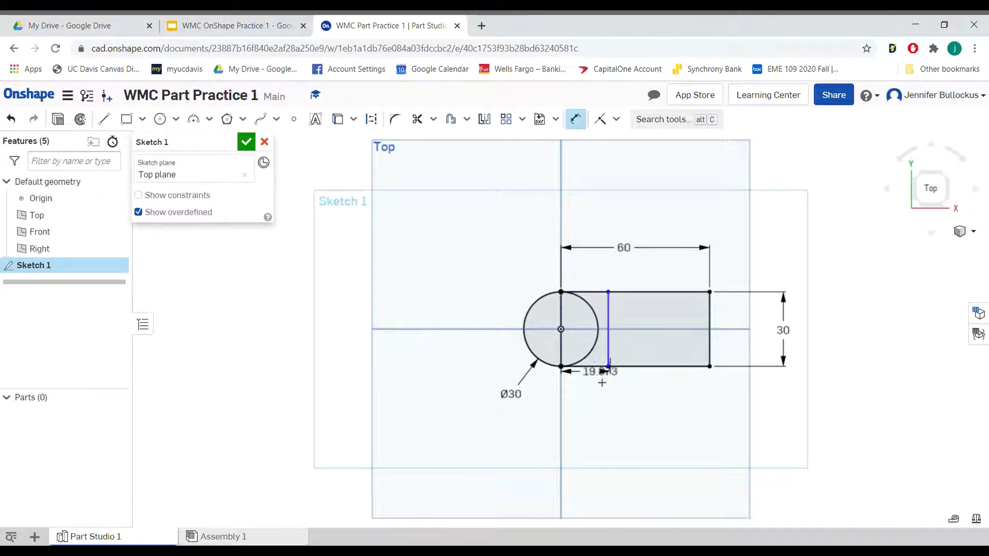
{"action": "left_click", "coordinate": [591, 414]}
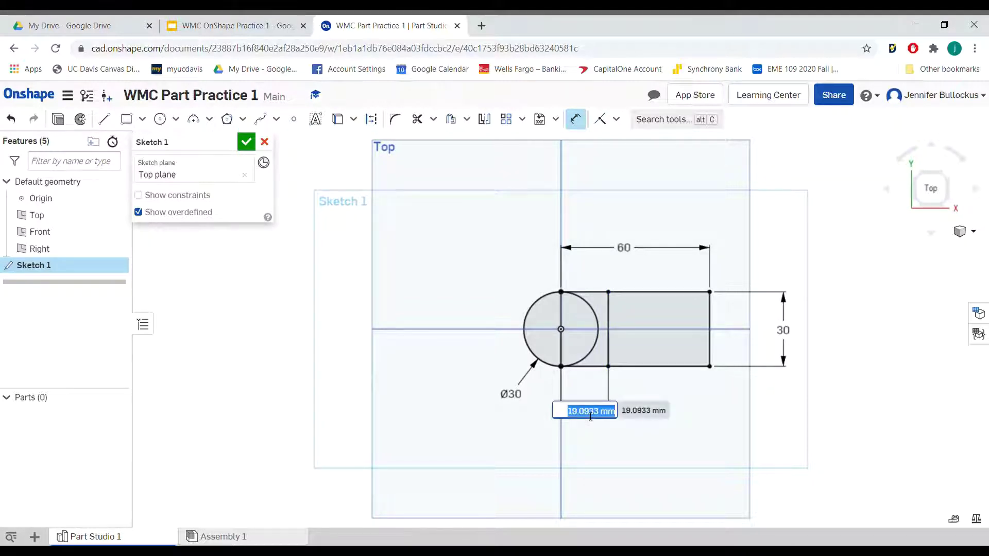
{"action": "type", "text": "18"}
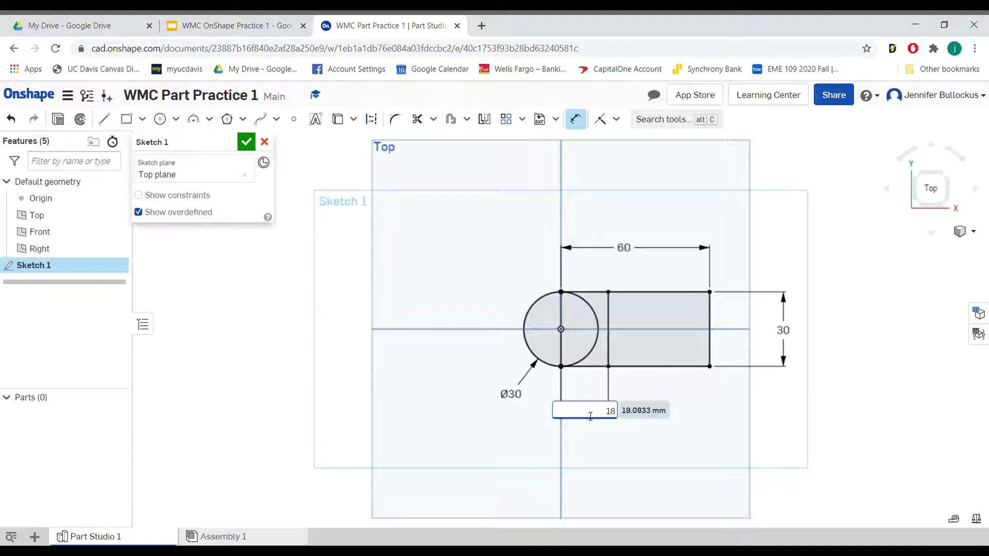
{"action": "key", "text": "Return"}
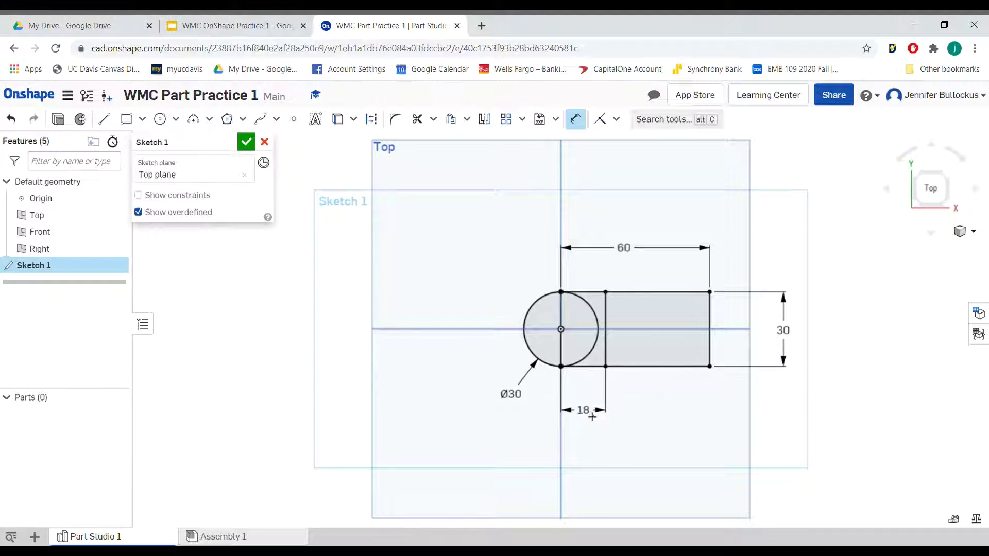
{"action": "left_click", "coordinate": [247, 142]}
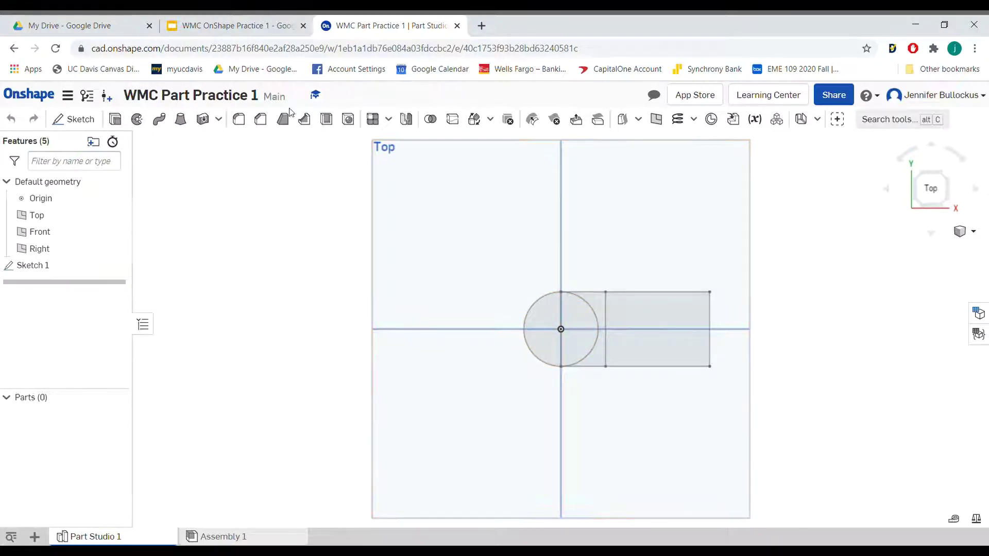
Extrude both halves of the circle and the adjoining region up to the divider line 30 mm as a new solid.
{"action": "left_click", "coordinate": [116, 118]}
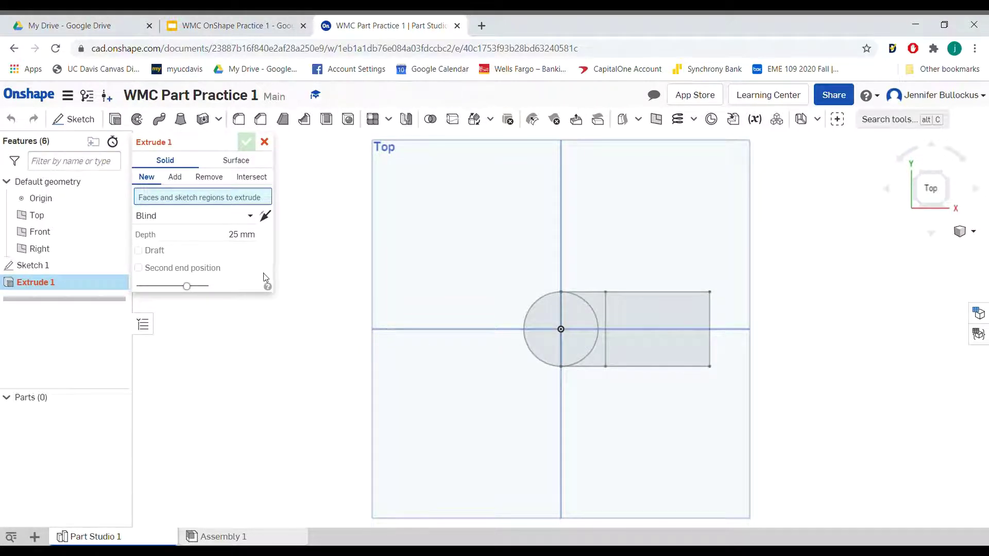
{"action": "left_click", "coordinate": [543, 343]}
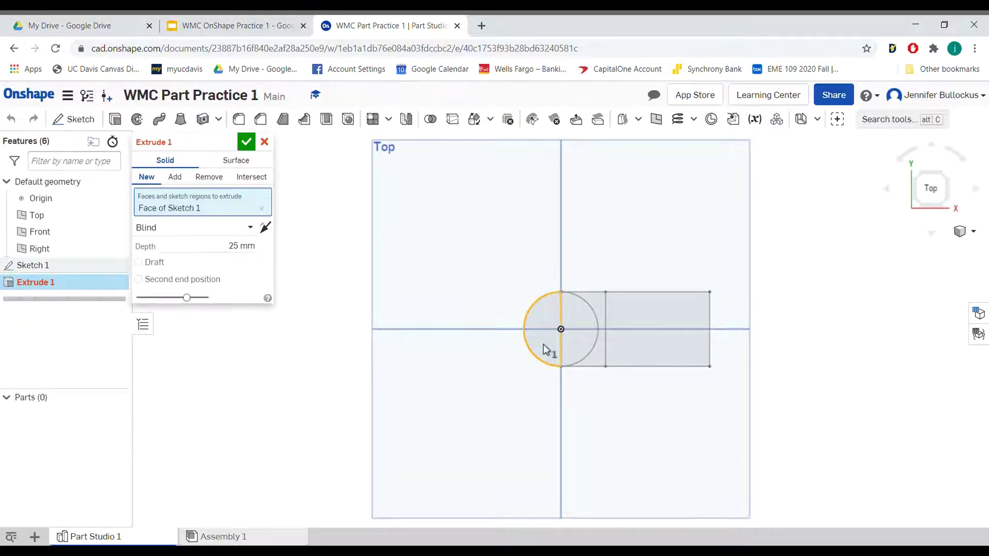
{"action": "left_click", "coordinate": [573, 350]}
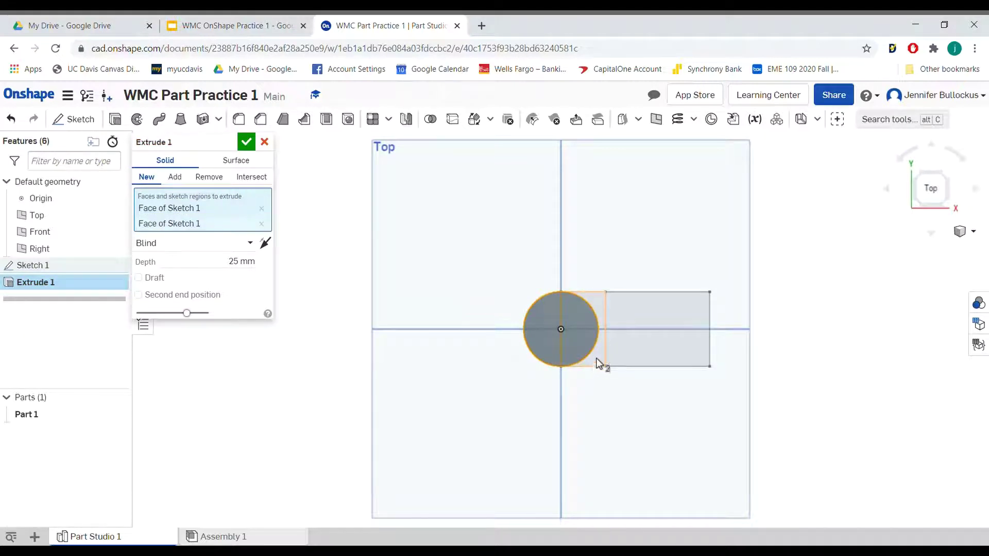
{"action": "left_click", "coordinate": [595, 358]}
{"action": "left_click", "coordinate": [241, 276]}
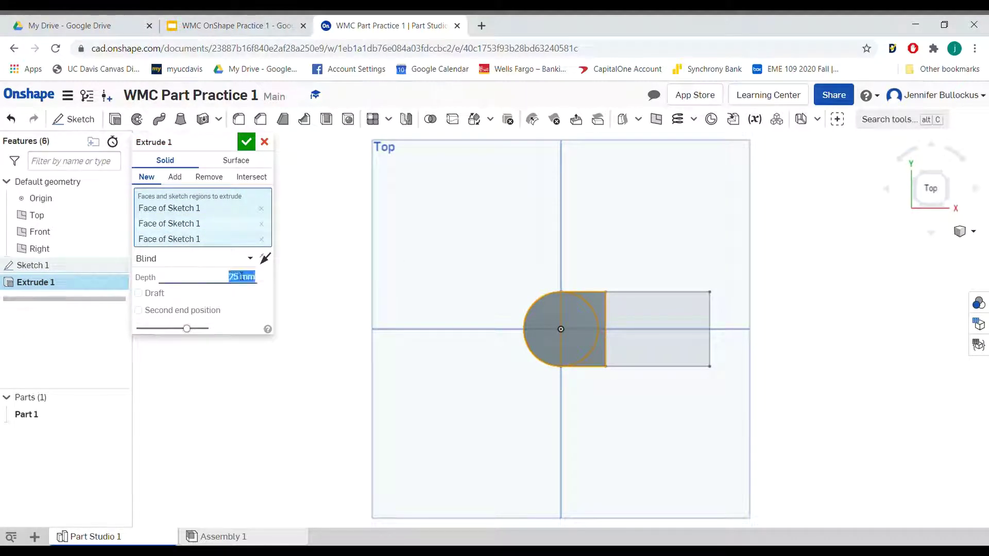
{"action": "type", "text": "30"}
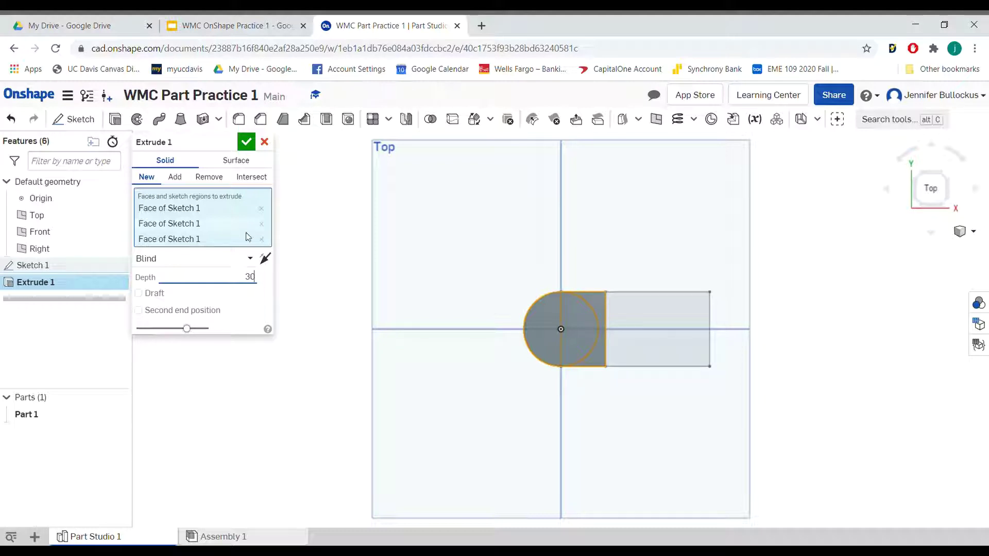
{"action": "left_click", "coordinate": [246, 143]}
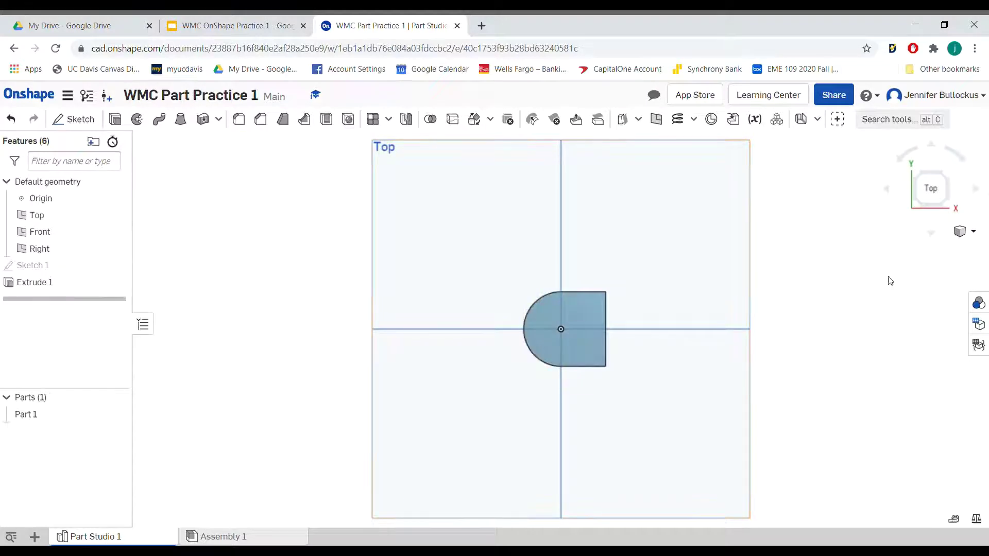
Show Sketch 1 again so its unused rectangular region beside the extruded block can be selected.
{"action": "left_click", "coordinate": [930, 234]}
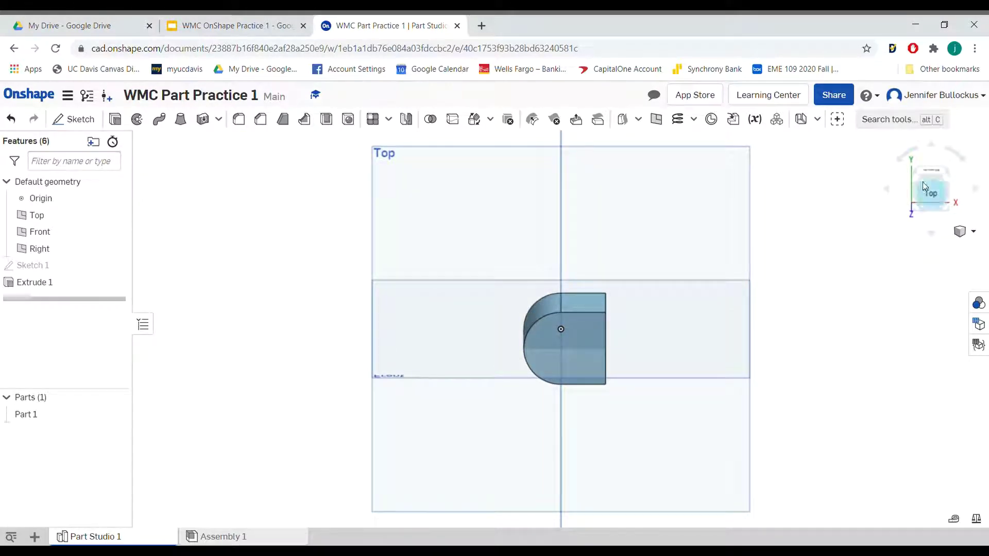
{"action": "left_click", "coordinate": [931, 146]}
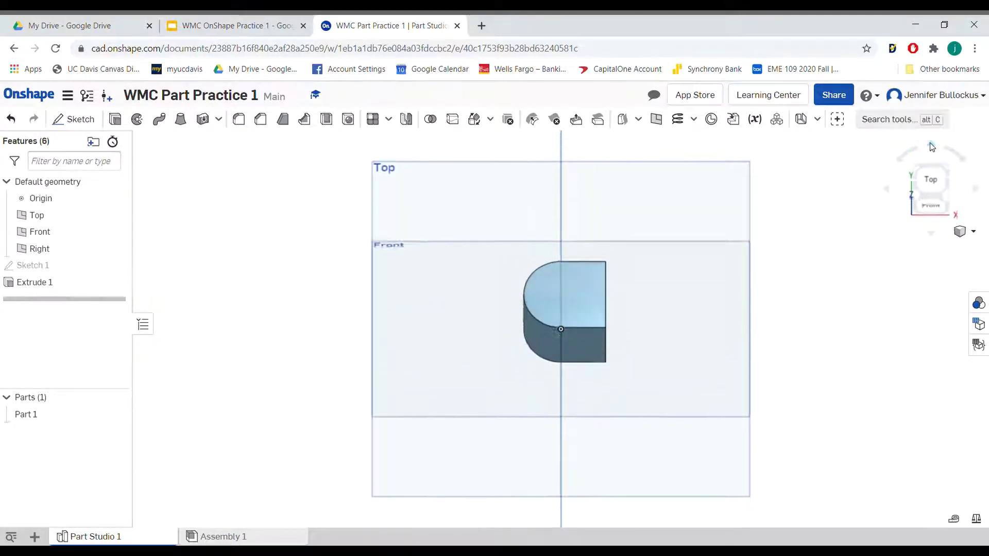
{"action": "left_click", "coordinate": [932, 147]}
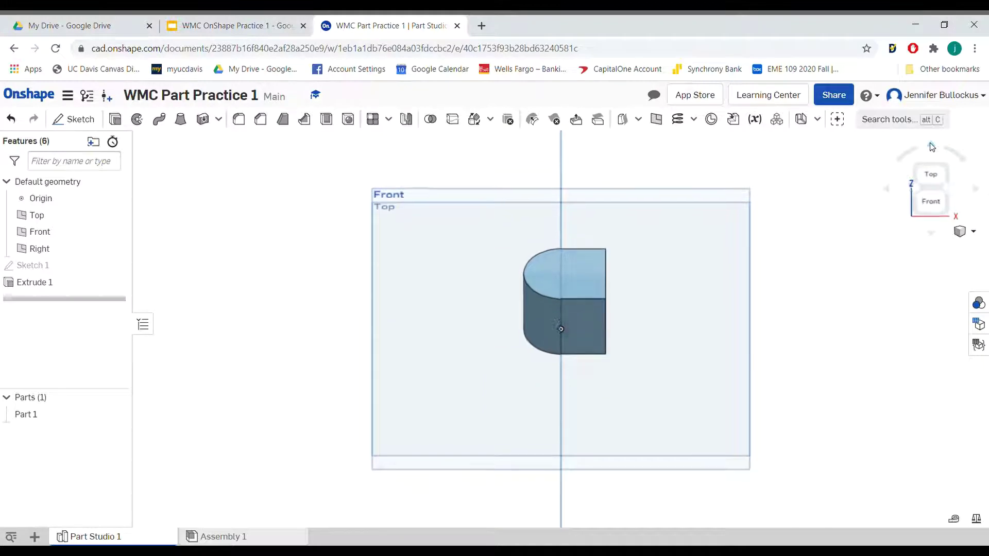
{"action": "left_click", "coordinate": [934, 234]}
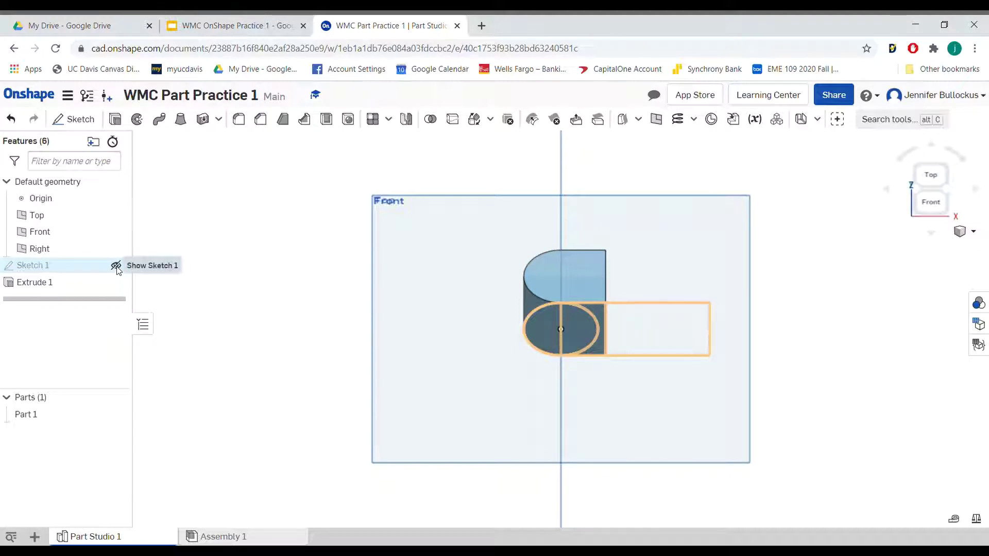
{"action": "left_click", "coordinate": [116, 267]}
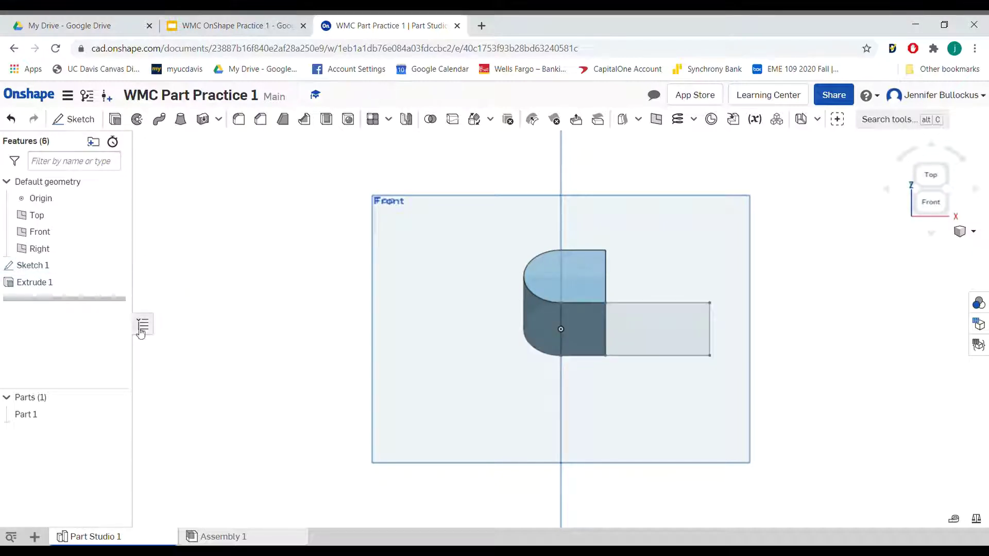
Extrude the remaining rectangular region of Sketch 1 by 9 mm, adding it to the existing part.
{"action": "left_click", "coordinate": [115, 119]}
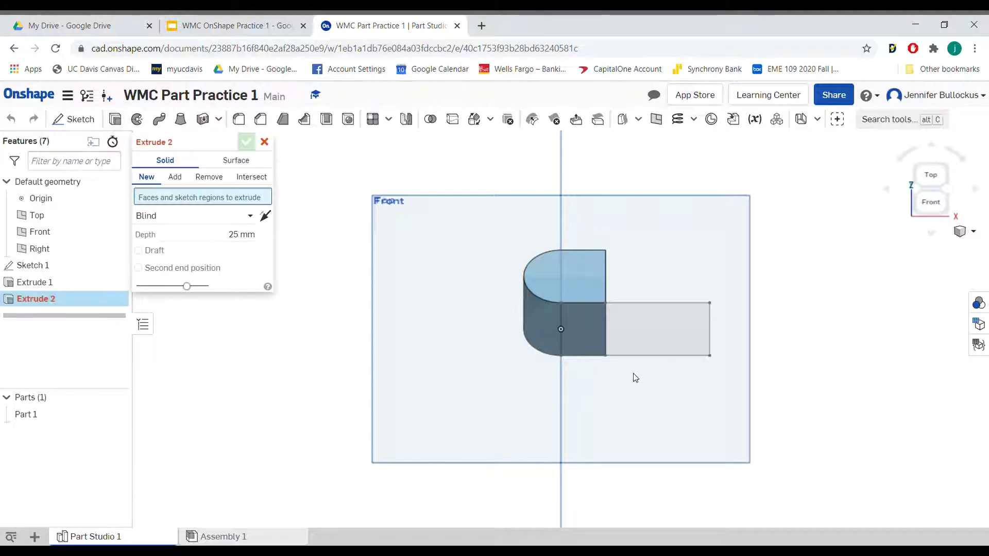
{"action": "left_click", "coordinate": [650, 330]}
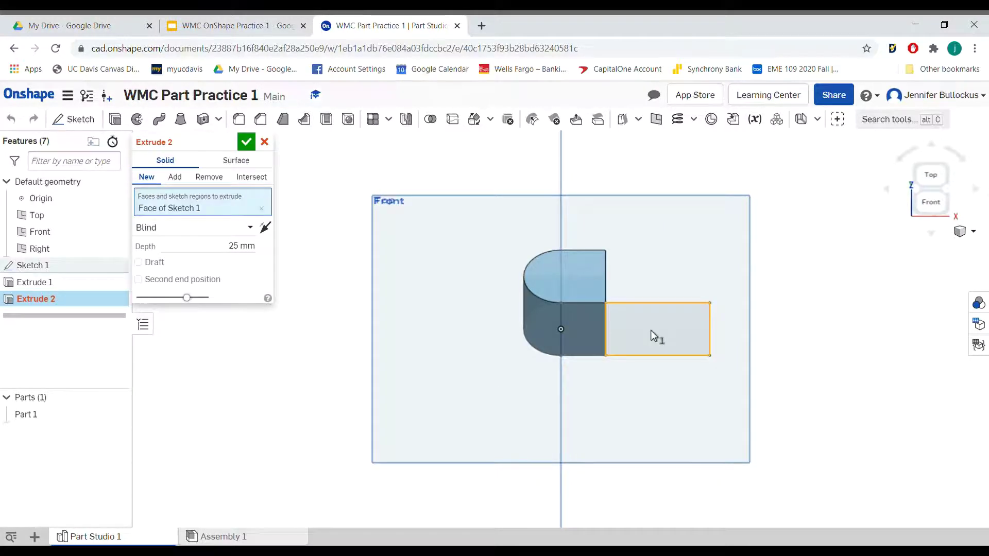
{"action": "left_click", "coordinate": [248, 249]}
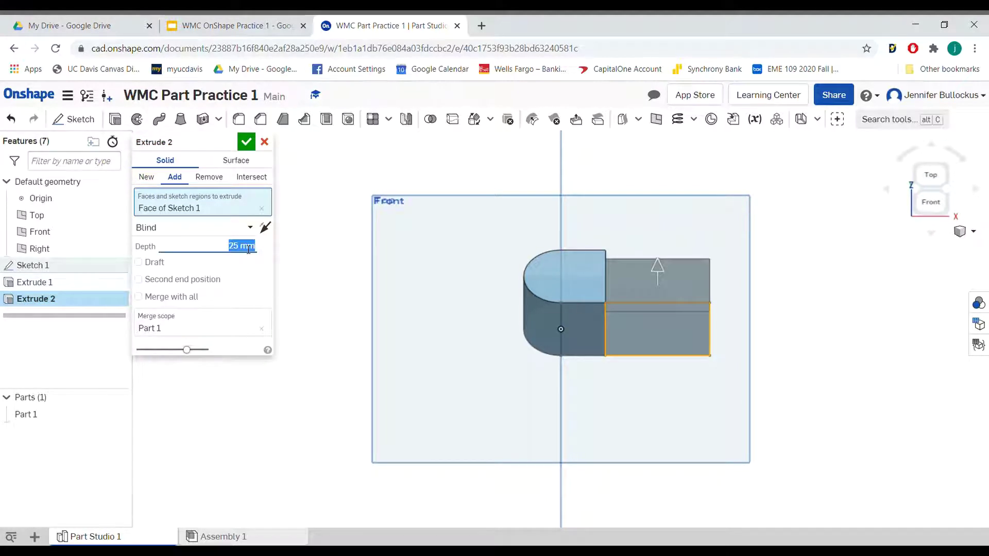
{"action": "type", "text": "9"}
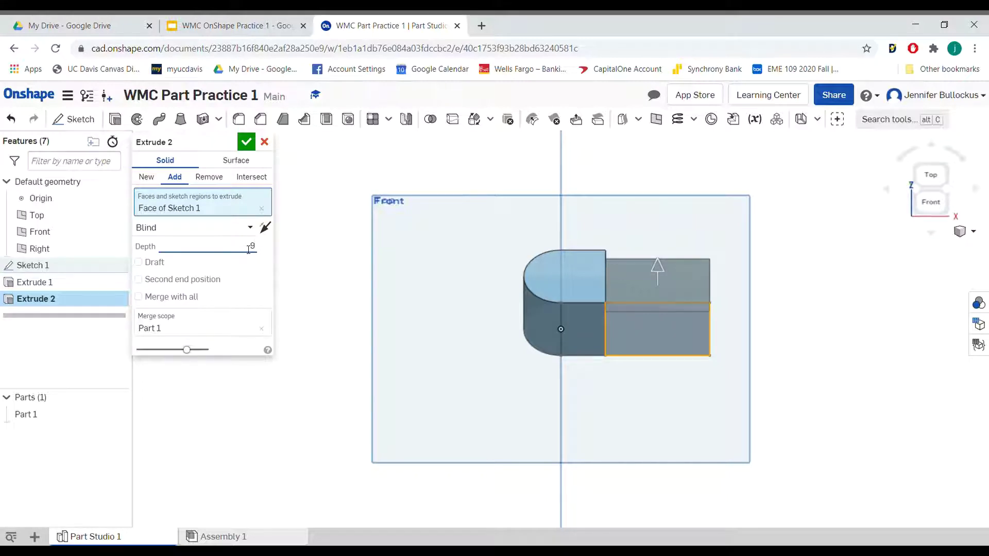
{"action": "left_click", "coordinate": [246, 142]}
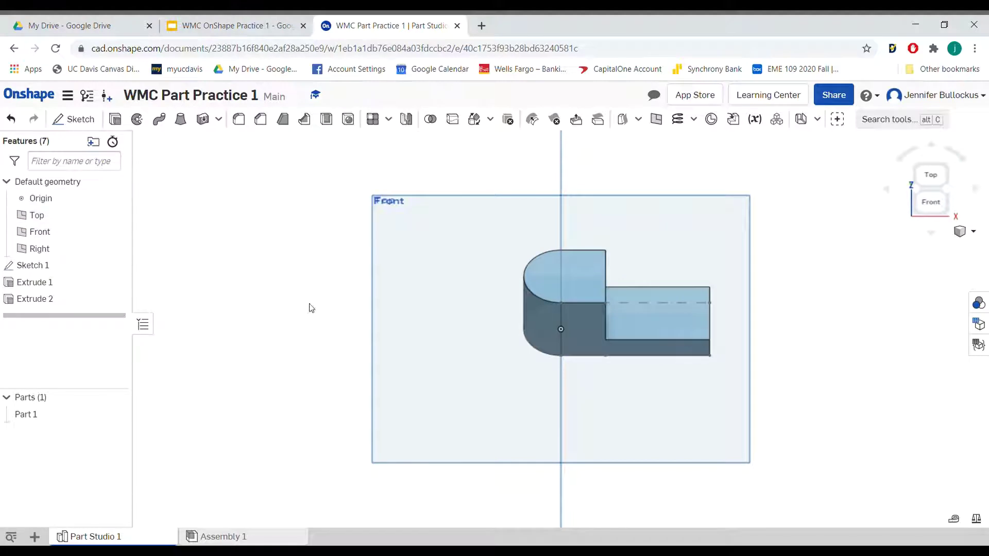
Start a sketch on the taller block's top face and draw a circle about 17 mm in diameter centred on the origin.
{"action": "left_click", "coordinate": [931, 235]}
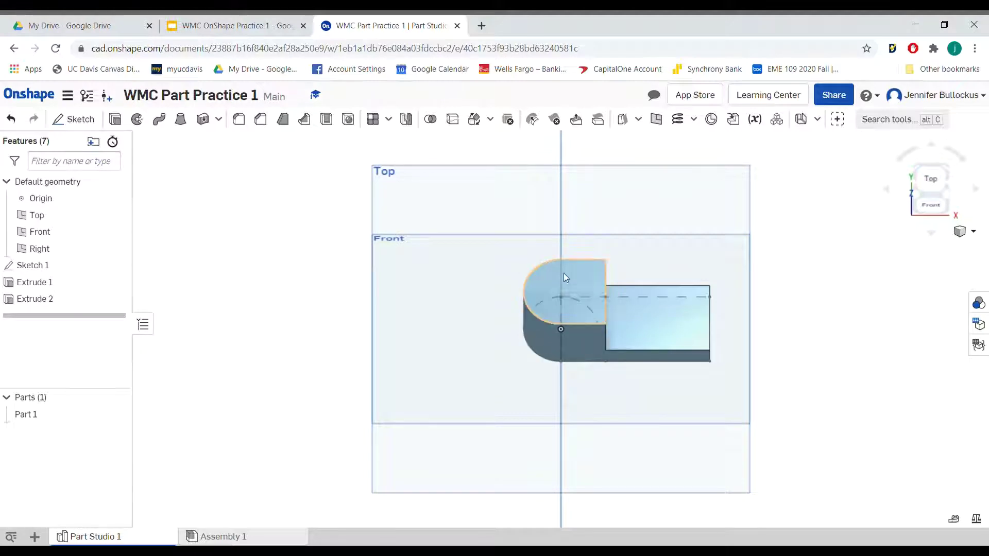
{"action": "left_click", "coordinate": [941, 182]}
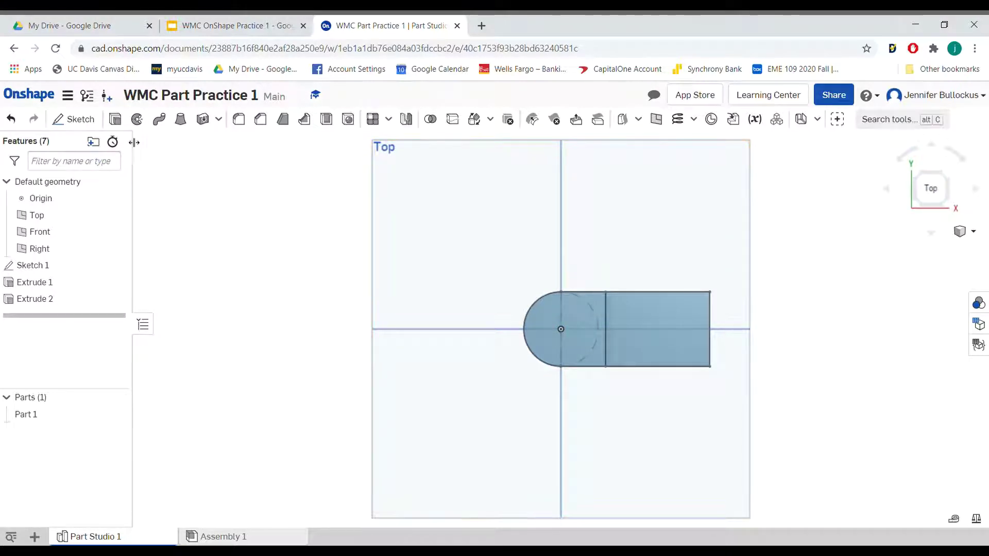
{"action": "left_click", "coordinate": [83, 117]}
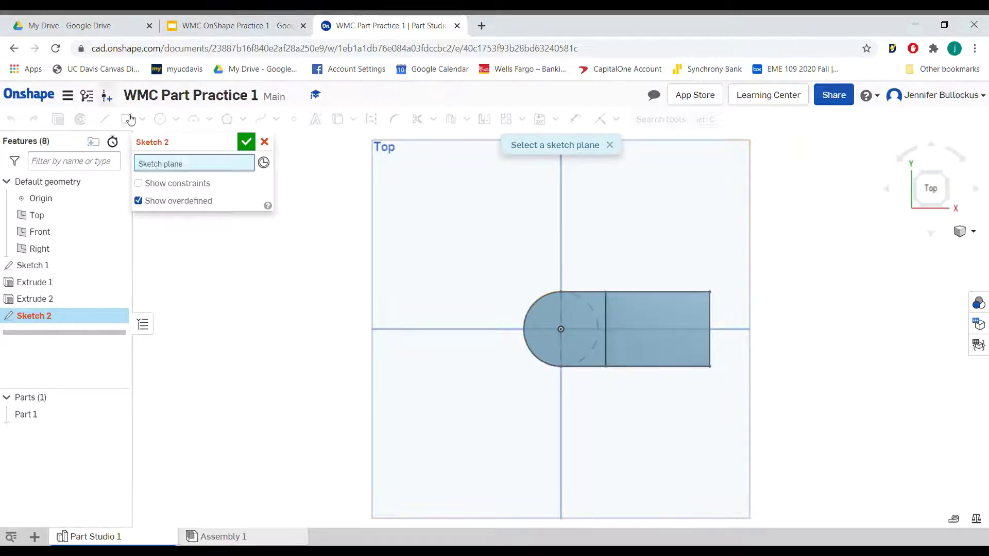
{"action": "left_click", "coordinate": [595, 348]}
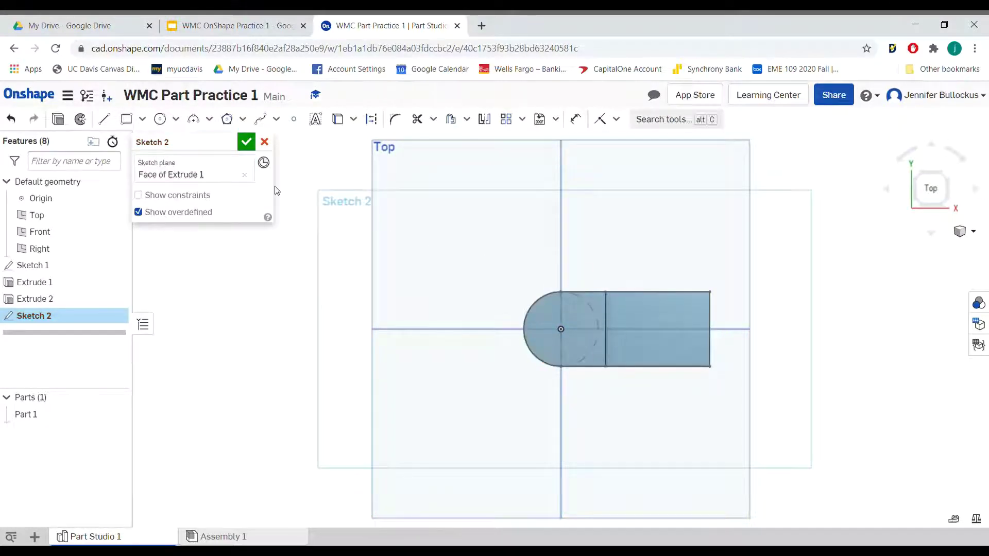
{"action": "left_click", "coordinate": [160, 119]}
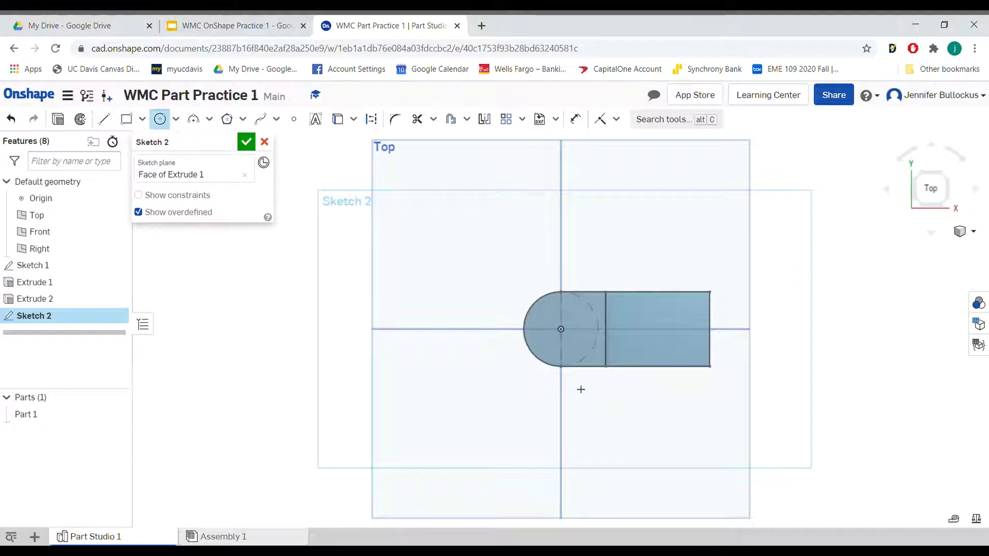
{"action": "left_click", "coordinate": [563, 334]}
{"action": "left_click", "coordinate": [575, 344]}
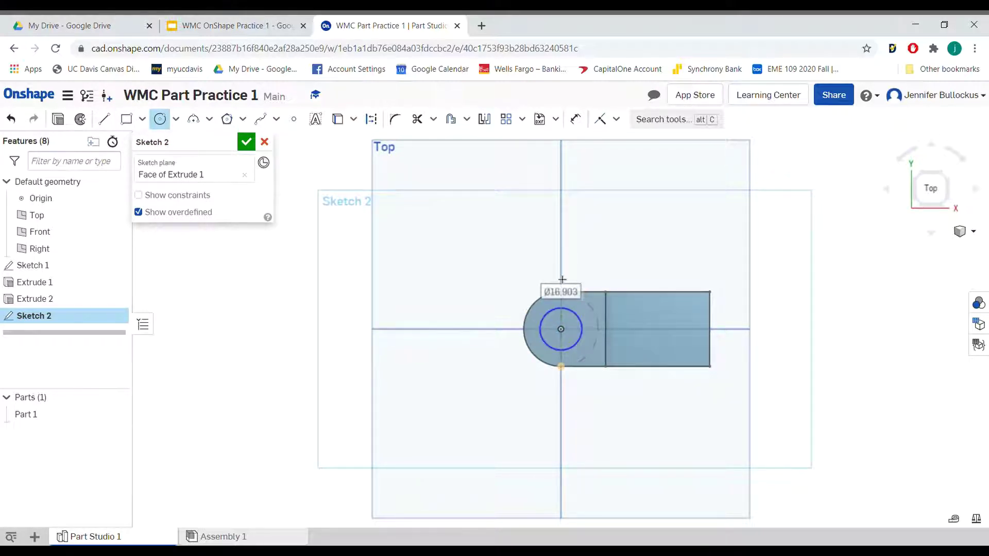
Dimension the new circle's diameter, set it to 15 mm, and finish the sketch.
{"action": "left_click", "coordinate": [578, 123]}
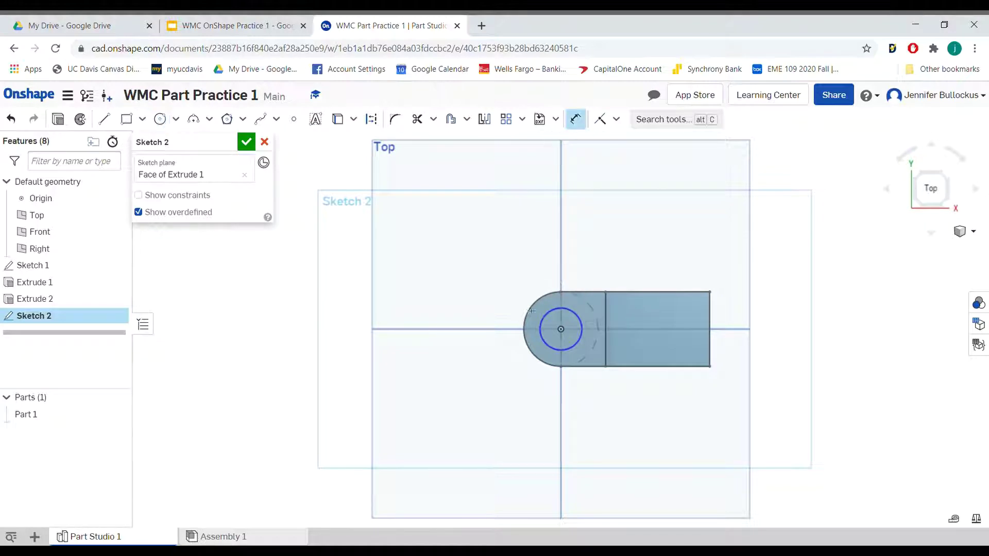
{"action": "left_click", "coordinate": [569, 313]}
{"action": "left_click", "coordinate": [584, 260]}
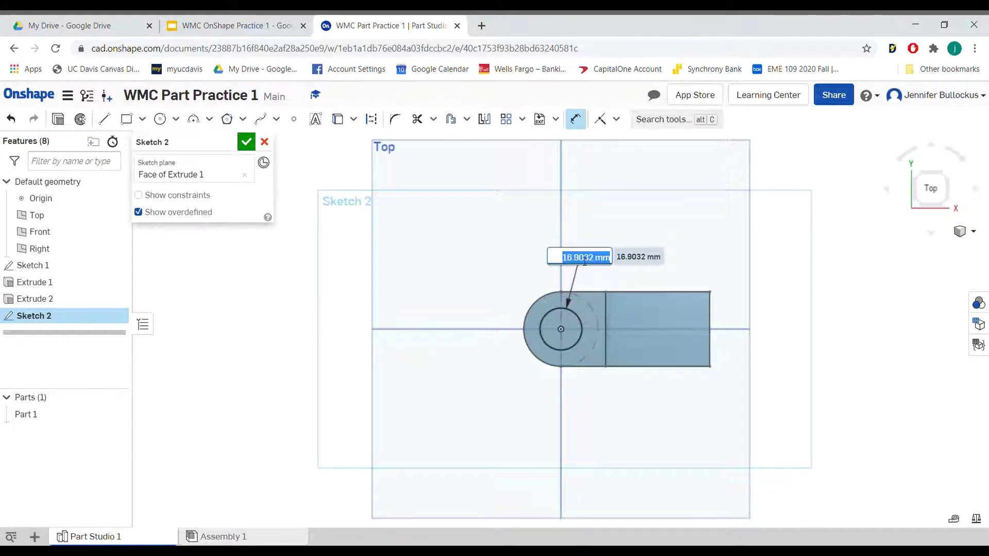
{"action": "type", "text": "15"}
{"action": "key", "text": "Return"}
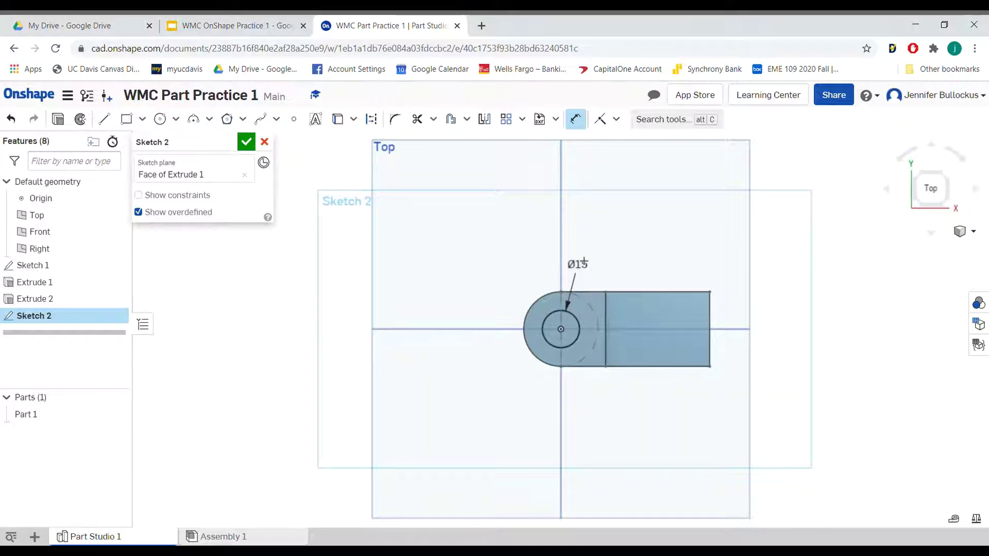
{"action": "left_click", "coordinate": [246, 142]}
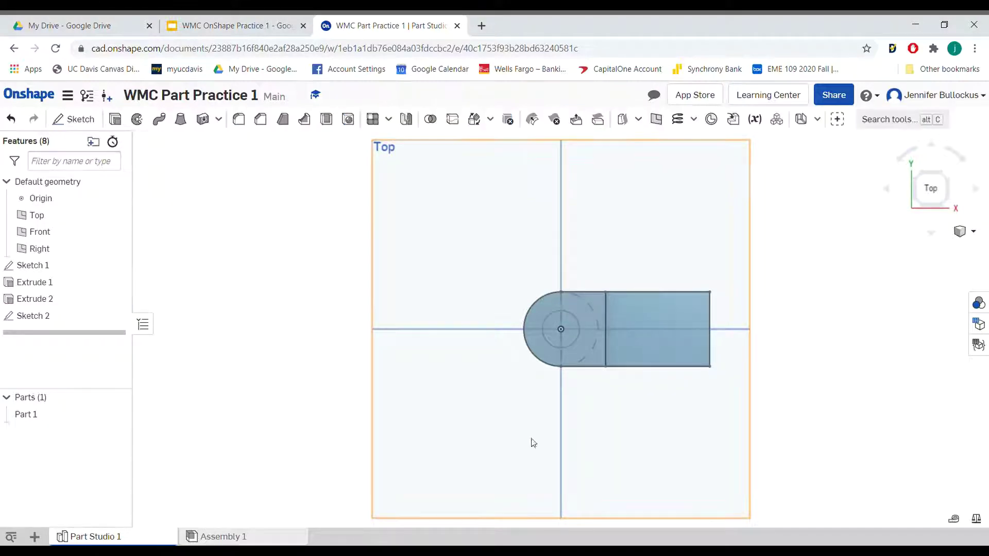
Cut the 15 mm circle of Sketch 2 out of the part with a solid Remove extrude set to Through all.
{"action": "left_click", "coordinate": [574, 342]}
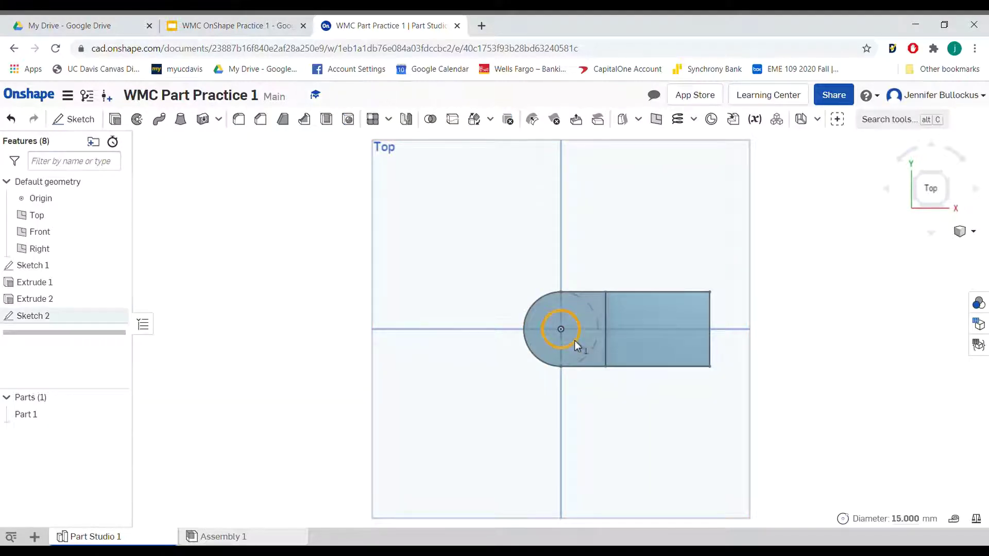
{"action": "left_click", "coordinate": [124, 119]}
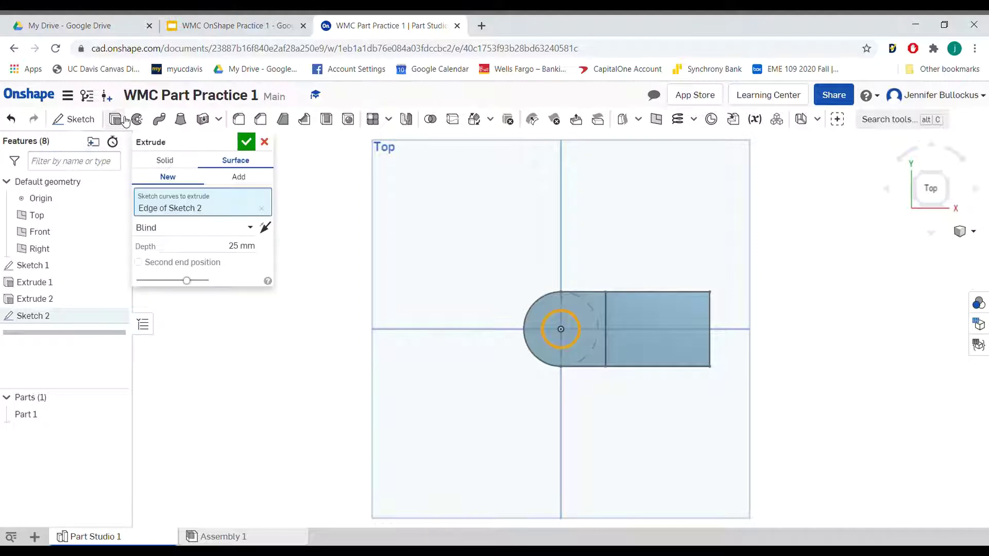
{"action": "left_click", "coordinate": [165, 161]}
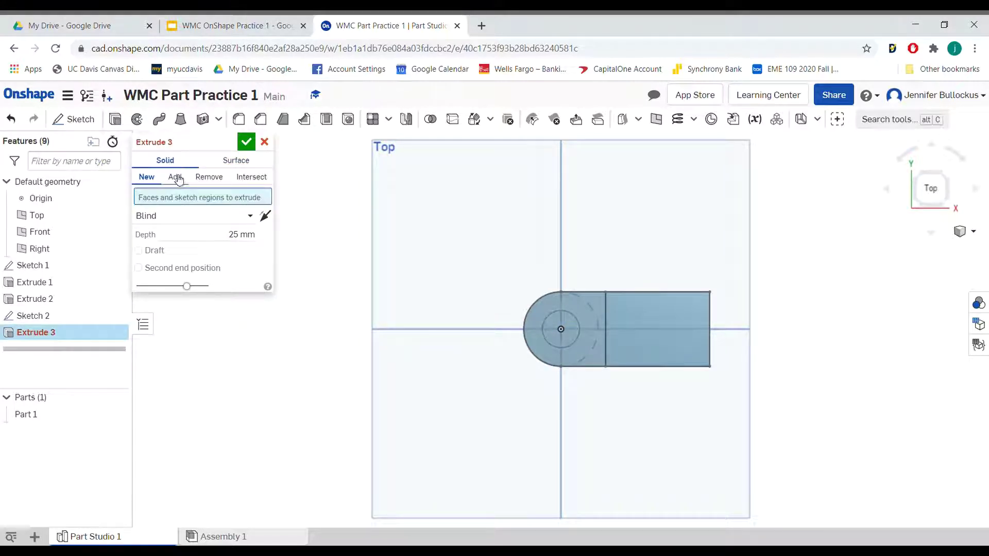
{"action": "left_click", "coordinate": [206, 178]}
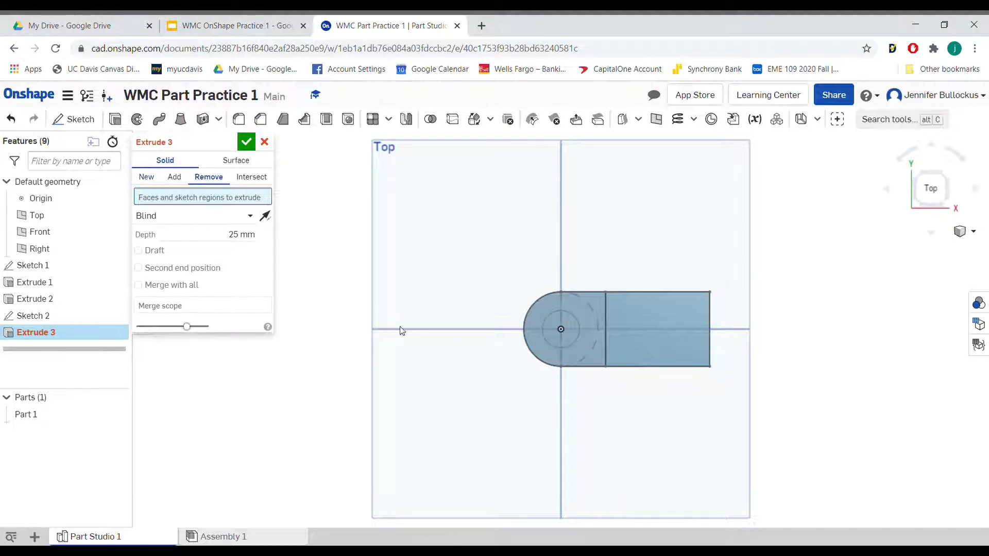
{"action": "left_click", "coordinate": [562, 346]}
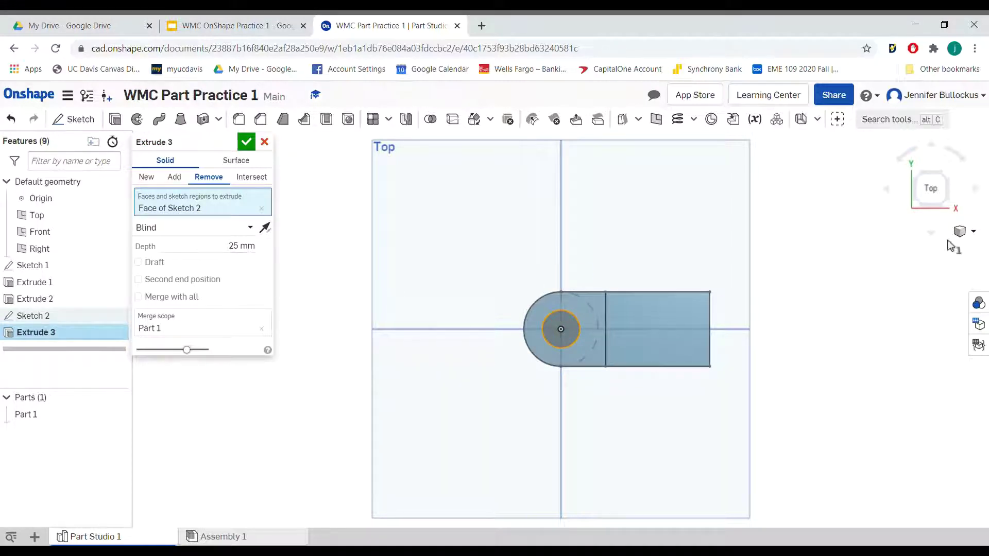
{"action": "left_click", "coordinate": [932, 235]}
{"action": "left_click", "coordinate": [931, 148]}
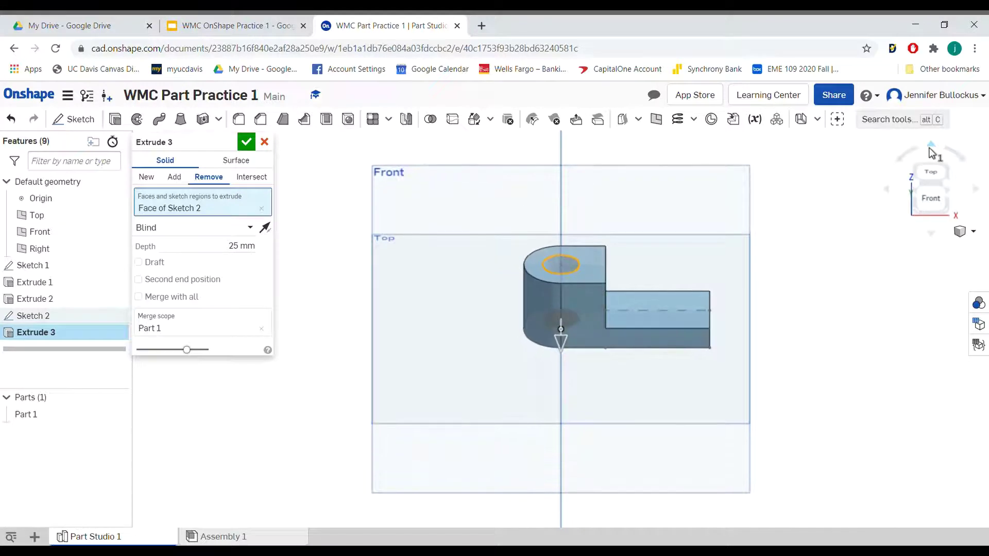
{"action": "left_click", "coordinate": [931, 152]}
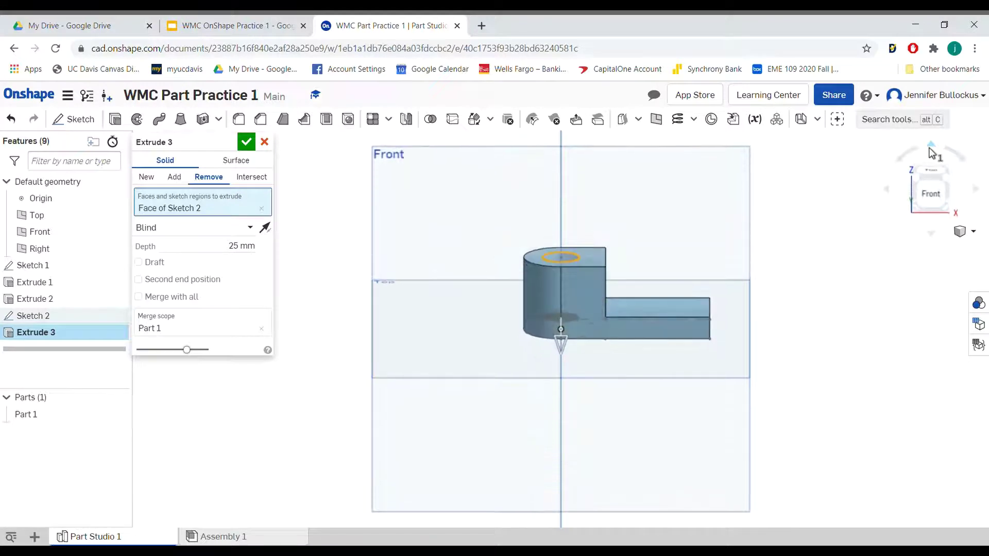
{"action": "left_click", "coordinate": [252, 227]}
{"action": "left_click", "coordinate": [173, 350]}
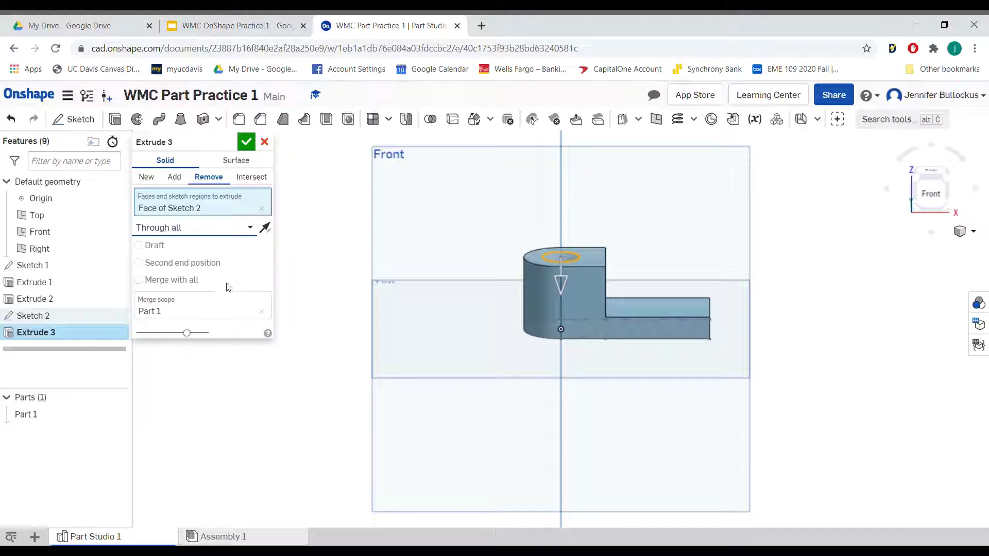
{"action": "left_click", "coordinate": [245, 142]}
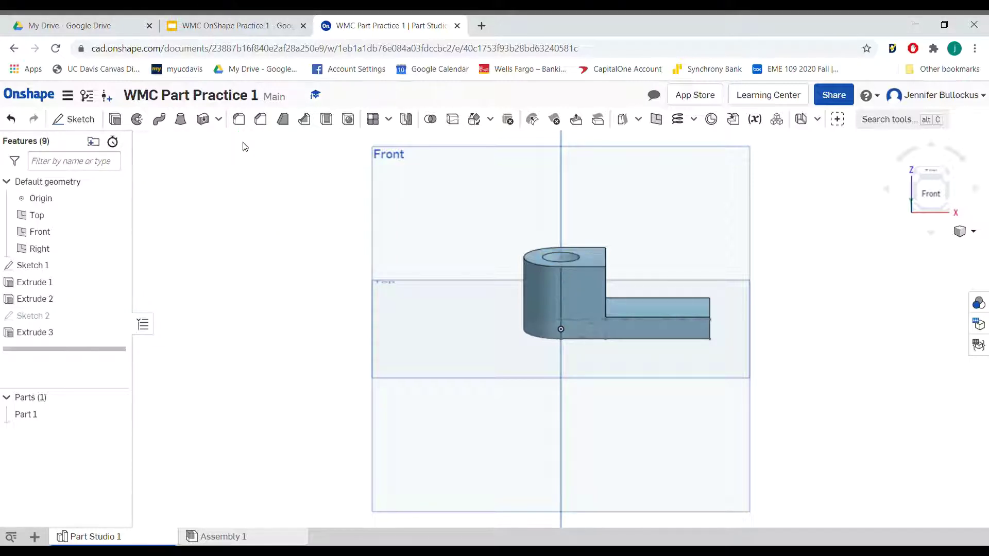
Examine the through hole, the stepped block and its extension from above, the front, the back and the side.
{"action": "left_click", "coordinate": [930, 144]}
{"action": "left_click", "coordinate": [930, 234]}
{"action": "left_click", "coordinate": [933, 236]}
{"action": "left_click", "coordinate": [930, 172]}
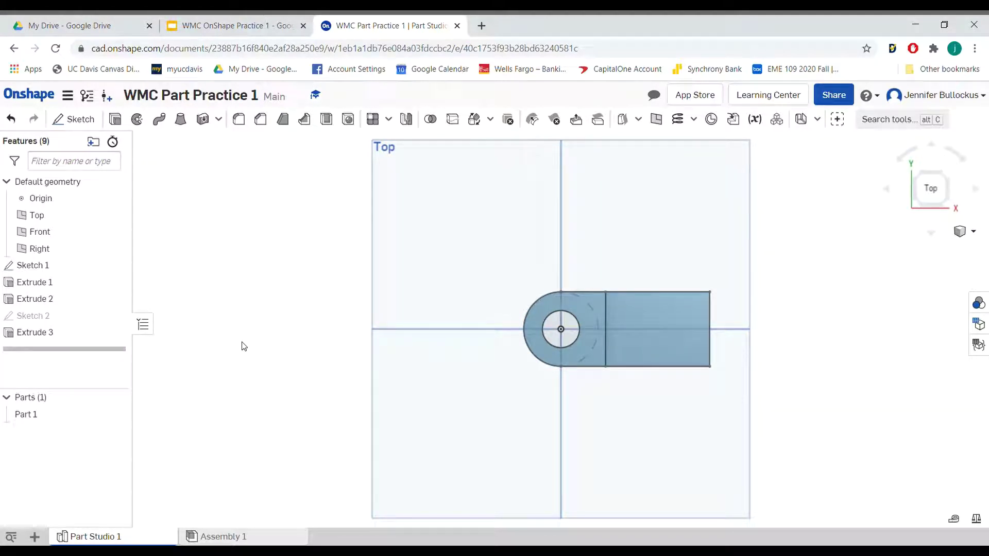
{"action": "left_click", "coordinate": [931, 235]}
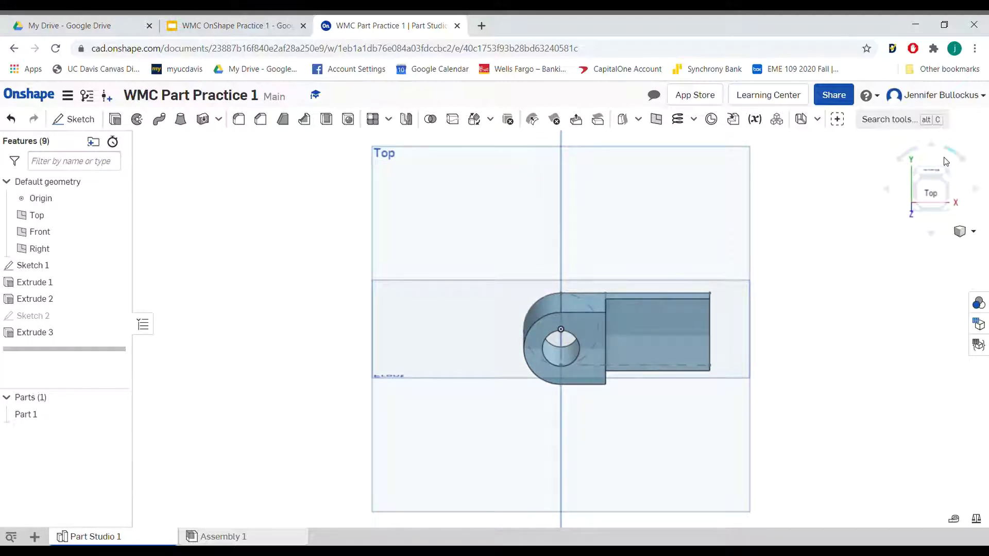
{"action": "left_click", "coordinate": [930, 145]}
{"action": "left_click", "coordinate": [931, 145]}
{"action": "left_click", "coordinate": [930, 145]}
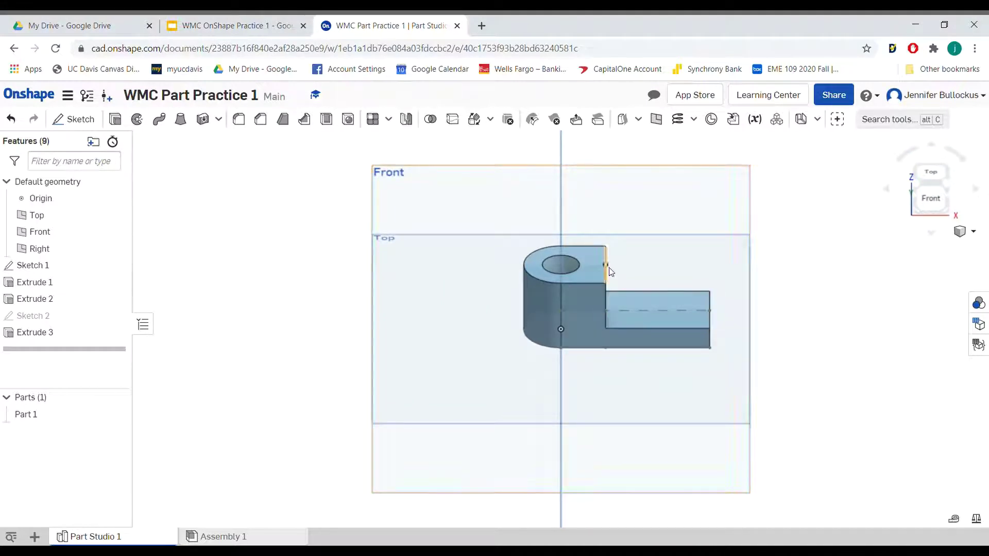
{"action": "left_click", "coordinate": [930, 234]}
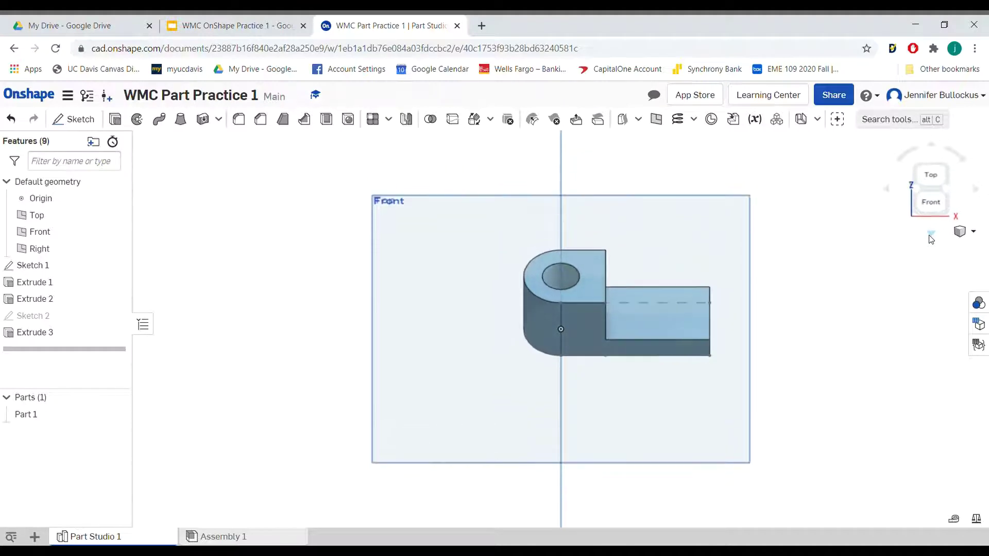
{"action": "left_click", "coordinate": [931, 235]}
{"action": "left_click", "coordinate": [931, 234]}
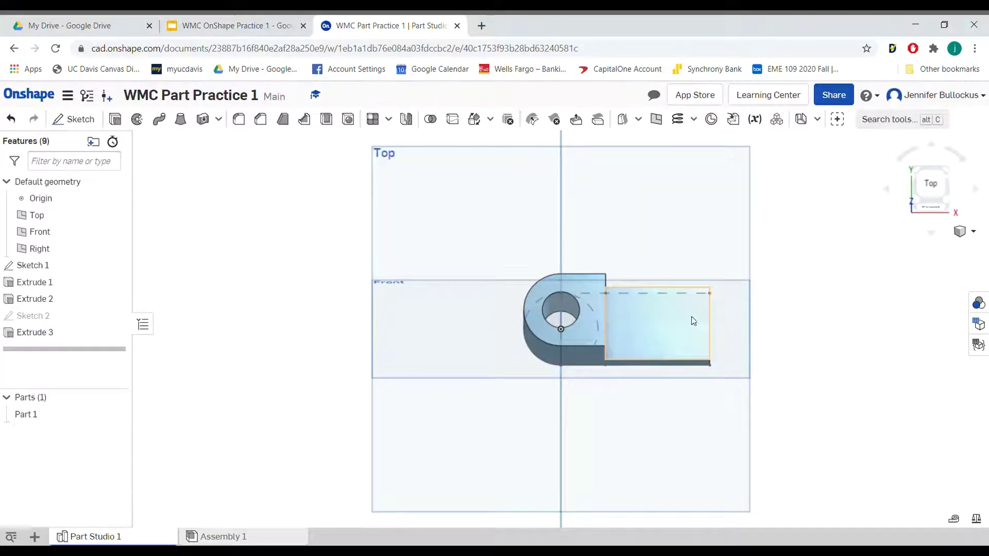
{"action": "left_click", "coordinate": [976, 192]}
{"action": "left_click", "coordinate": [886, 190]}
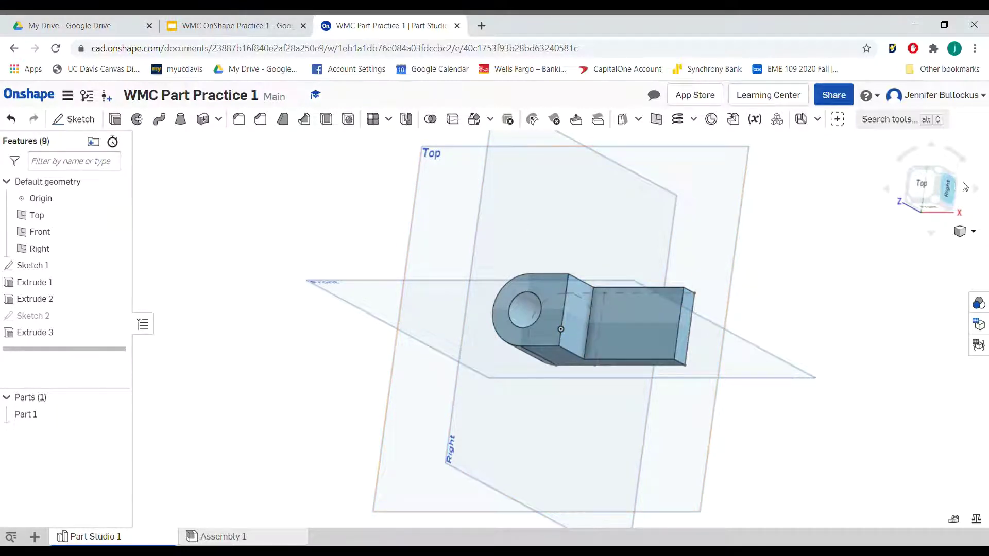
{"action": "left_click", "coordinate": [973, 194]}
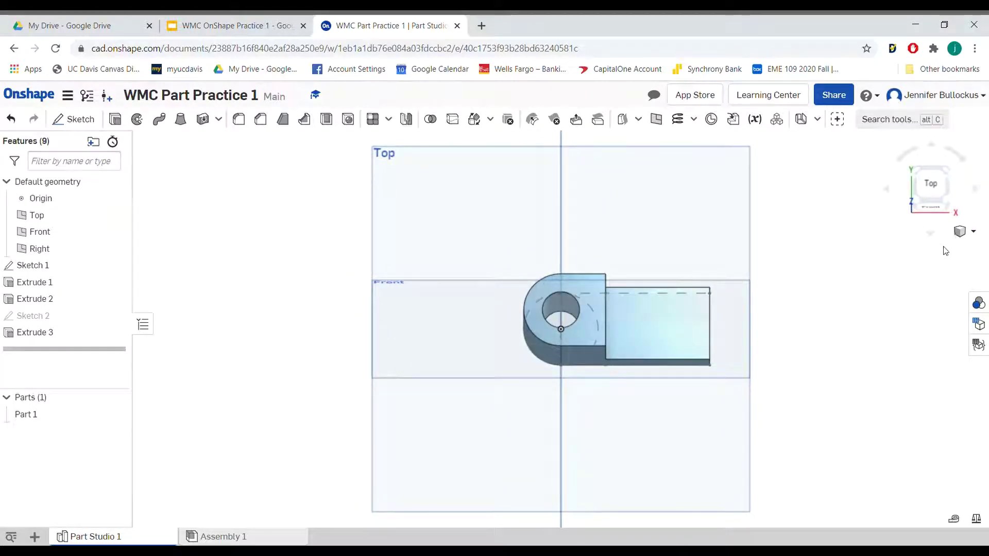
{"action": "left_click", "coordinate": [930, 234]}
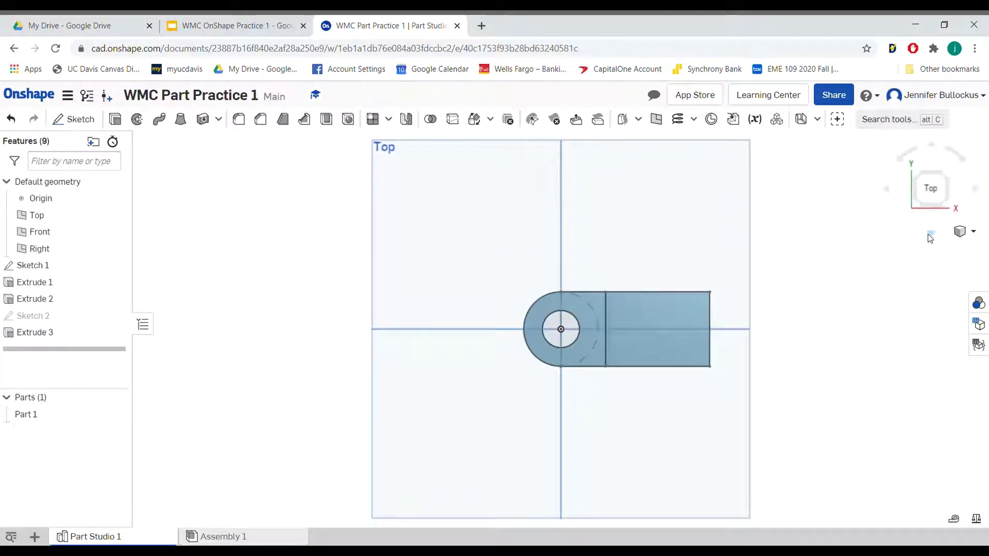
{"action": "left_click", "coordinate": [930, 145]}
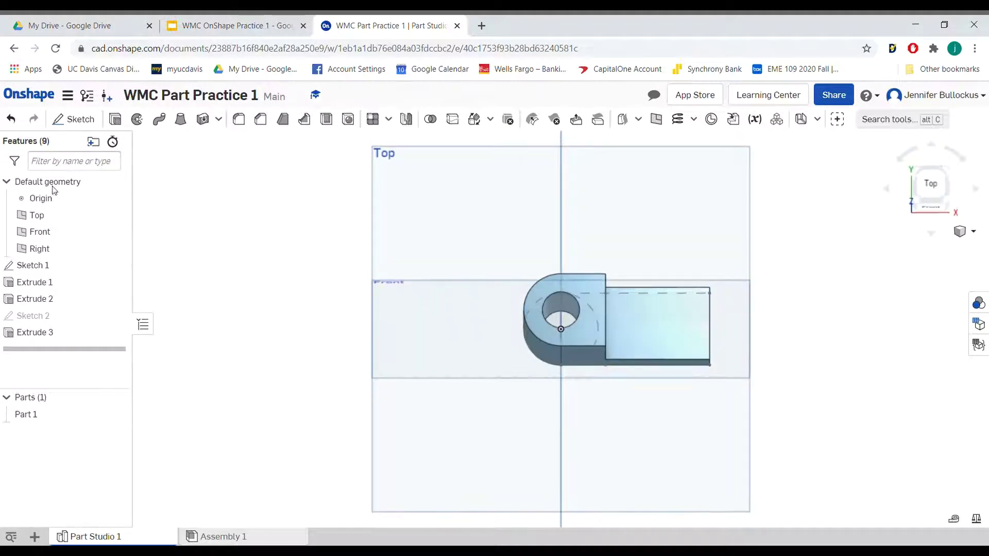
Sketch a lengthwise line about 42 mm long along the middle of the extension's top face, and finish the sketch.
{"action": "left_click", "coordinate": [68, 125]}
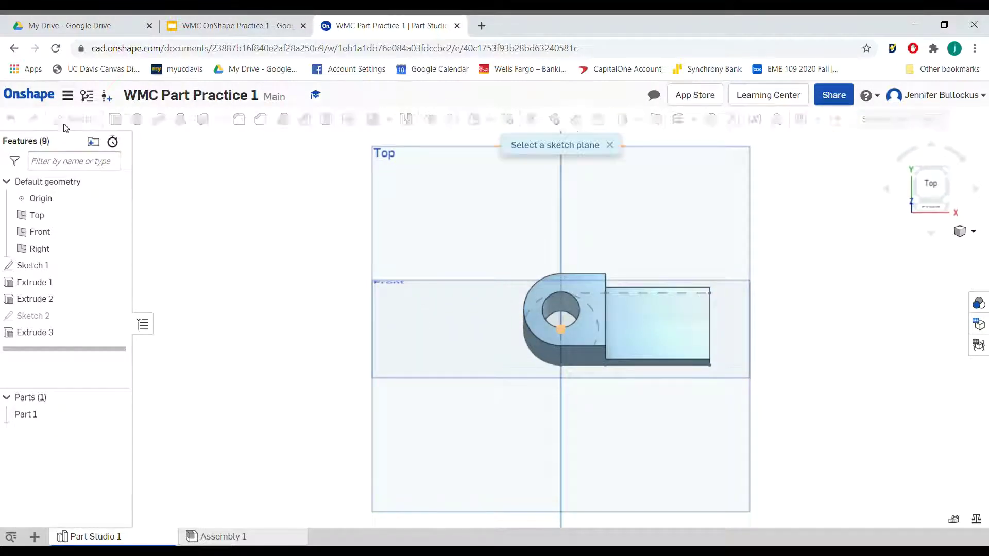
{"action": "left_click", "coordinate": [637, 324]}
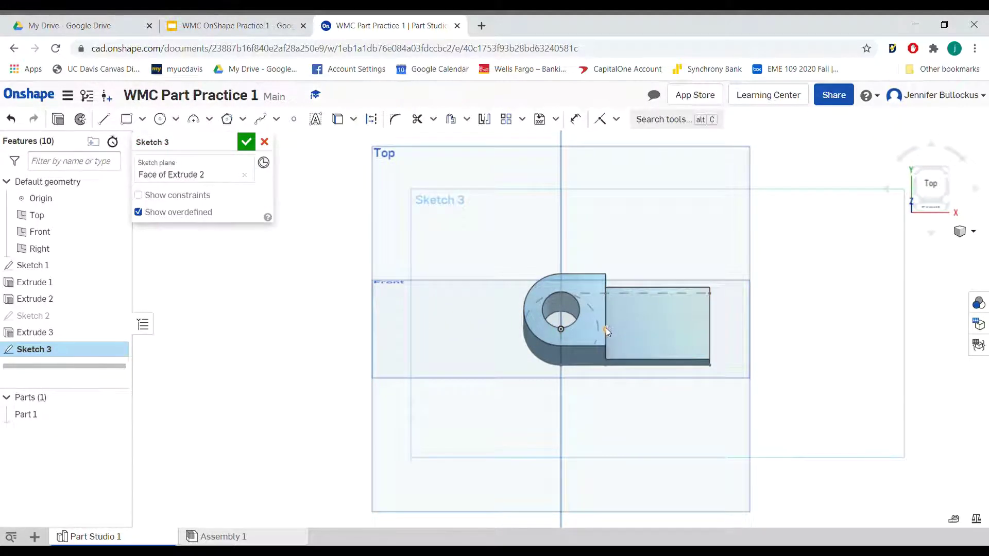
{"action": "left_click", "coordinate": [104, 119]}
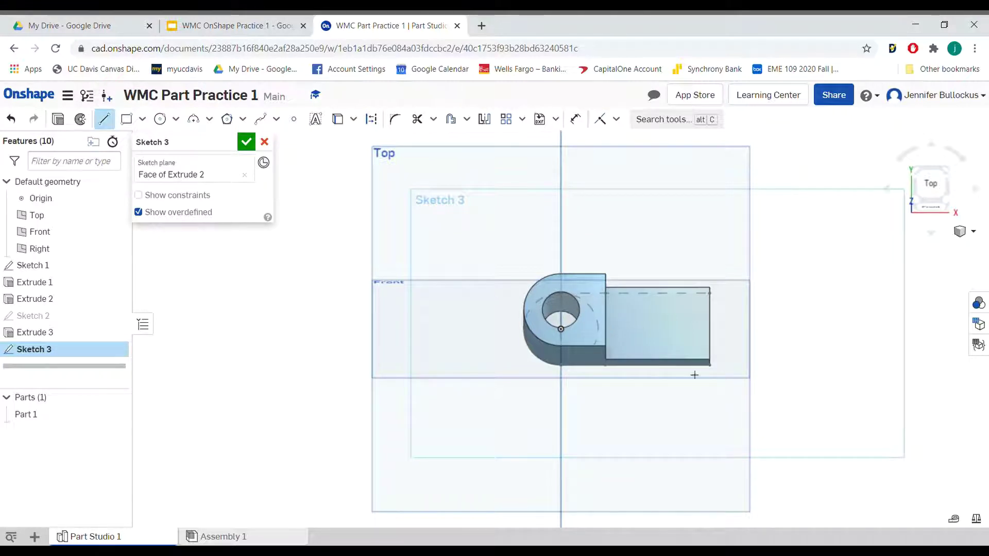
{"action": "left_click", "coordinate": [606, 323]}
{"action": "left_click", "coordinate": [711, 324]}
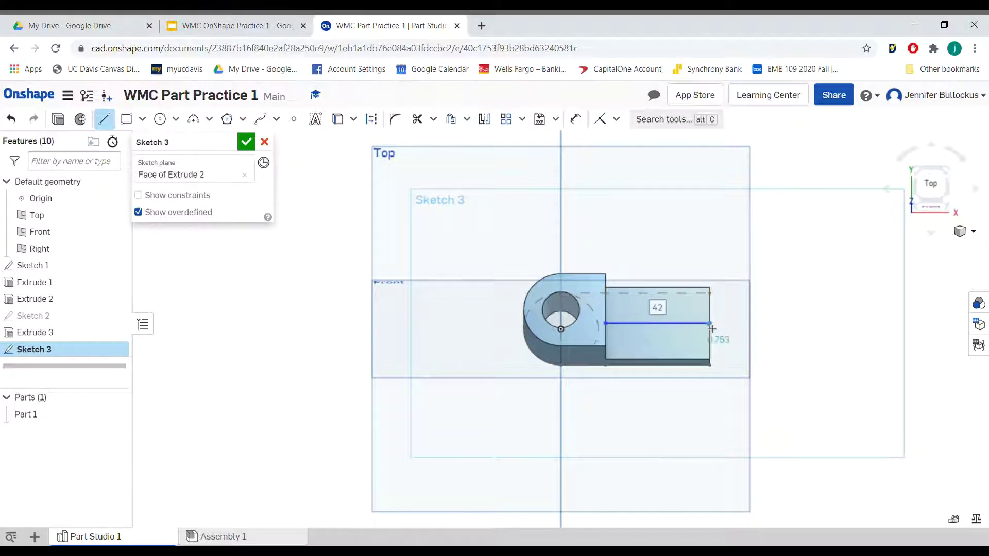
{"action": "key", "text": "Escape"}
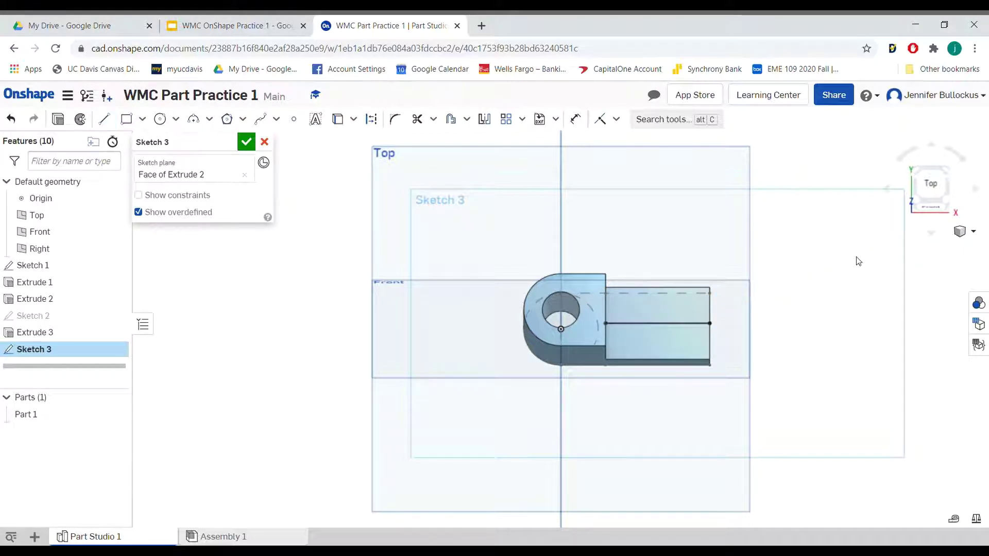
{"action": "left_click", "coordinate": [246, 144]}
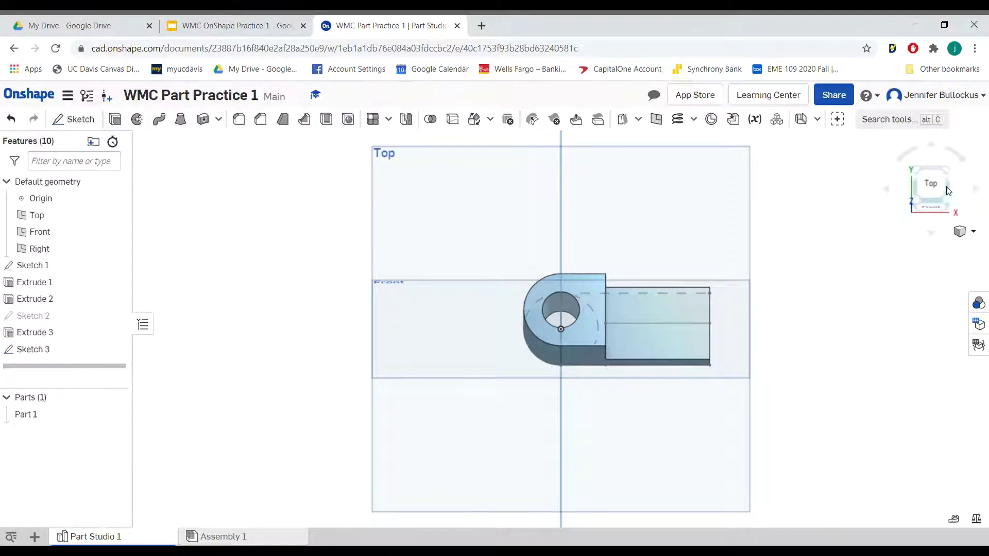
Sketch a line about 21 mm long up the middle of the block's vertical face above the extension, and finish the sketch.
{"action": "left_click", "coordinate": [892, 190]}
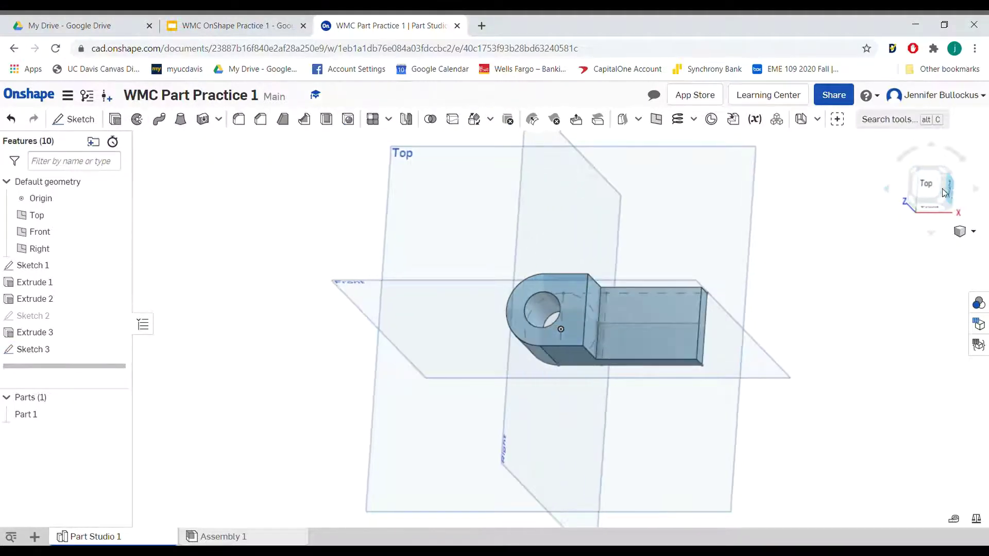
{"action": "left_click", "coordinate": [885, 191]}
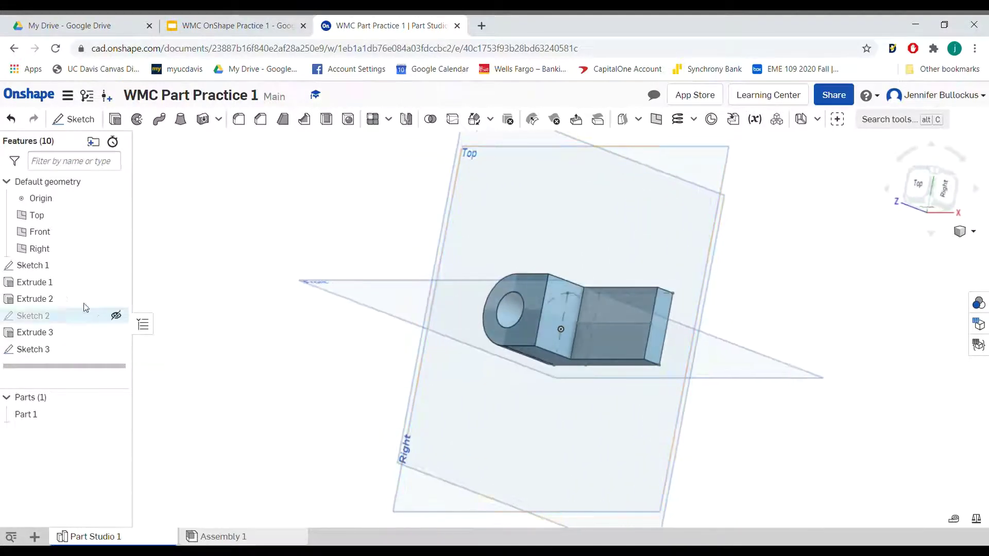
{"action": "left_click", "coordinate": [74, 119]}
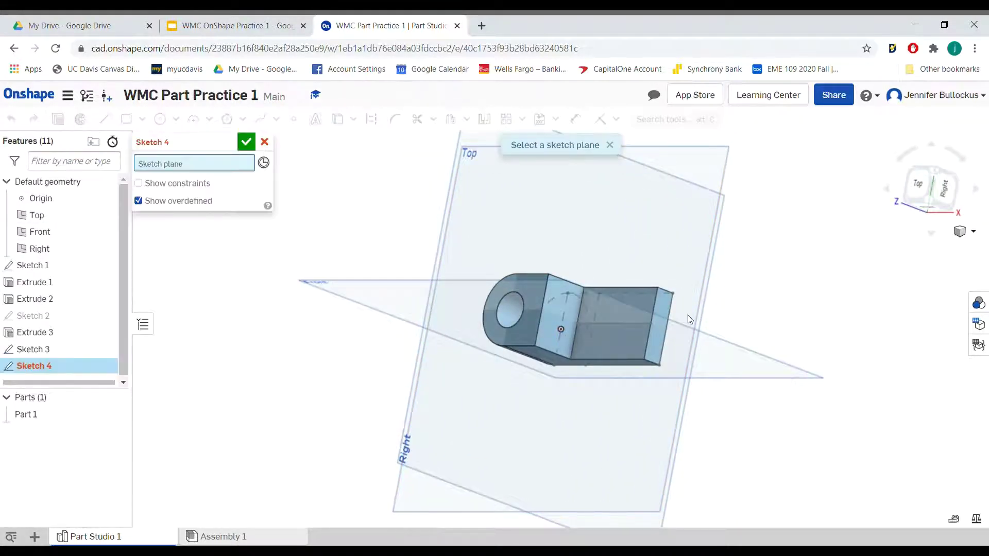
{"action": "left_click", "coordinate": [564, 308]}
{"action": "left_click", "coordinate": [104, 119]}
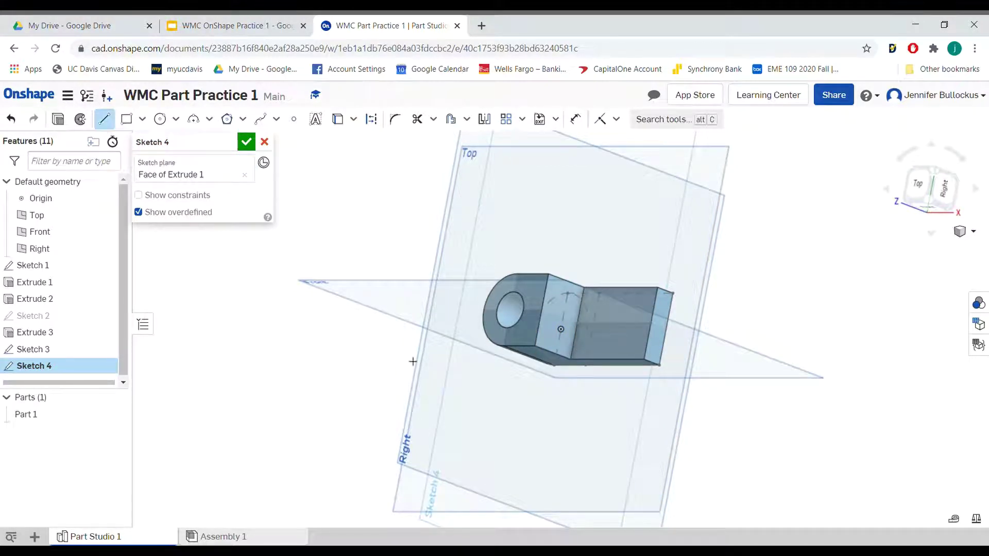
{"action": "left_click", "coordinate": [581, 327]}
{"action": "left_click", "coordinate": [544, 313]}
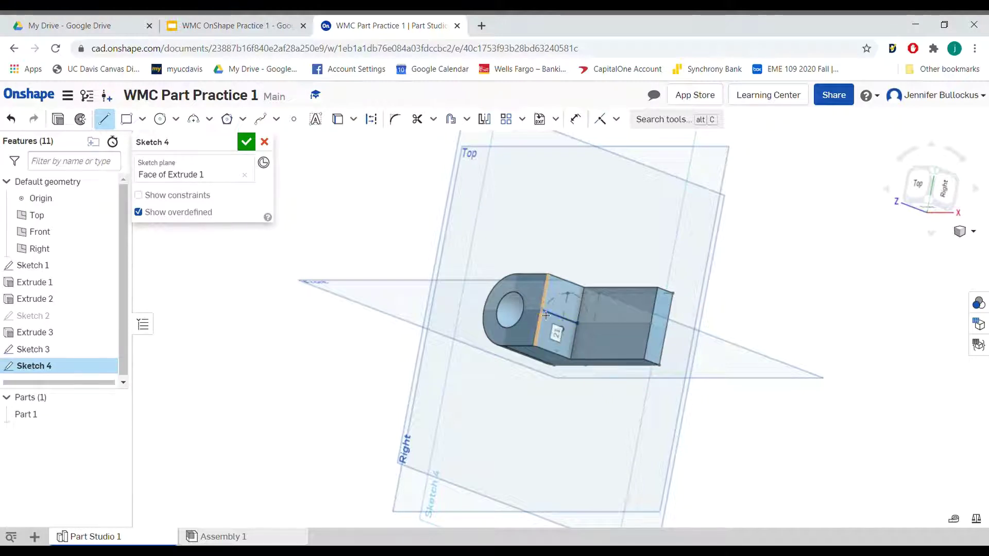
{"action": "key", "text": "Escape"}
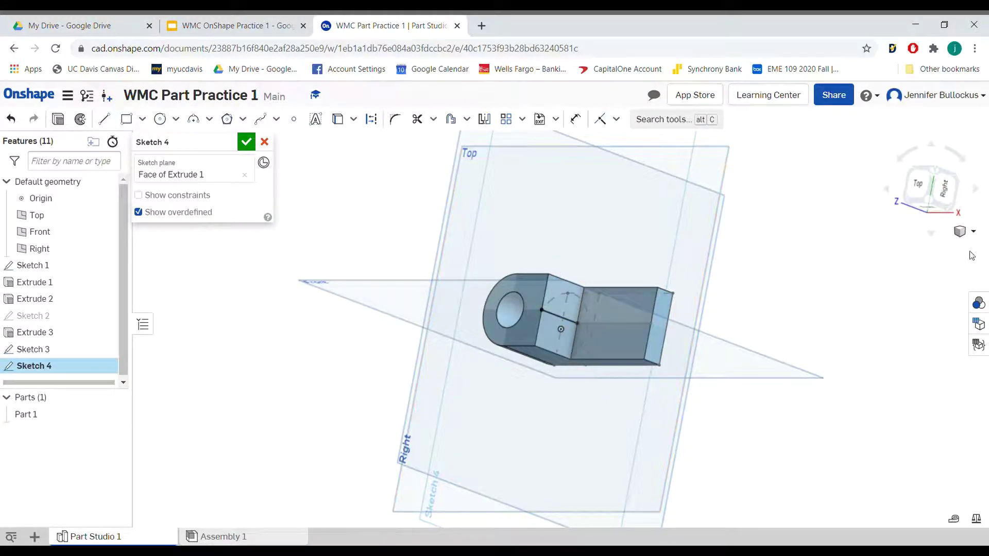
{"action": "key", "text": "n"}
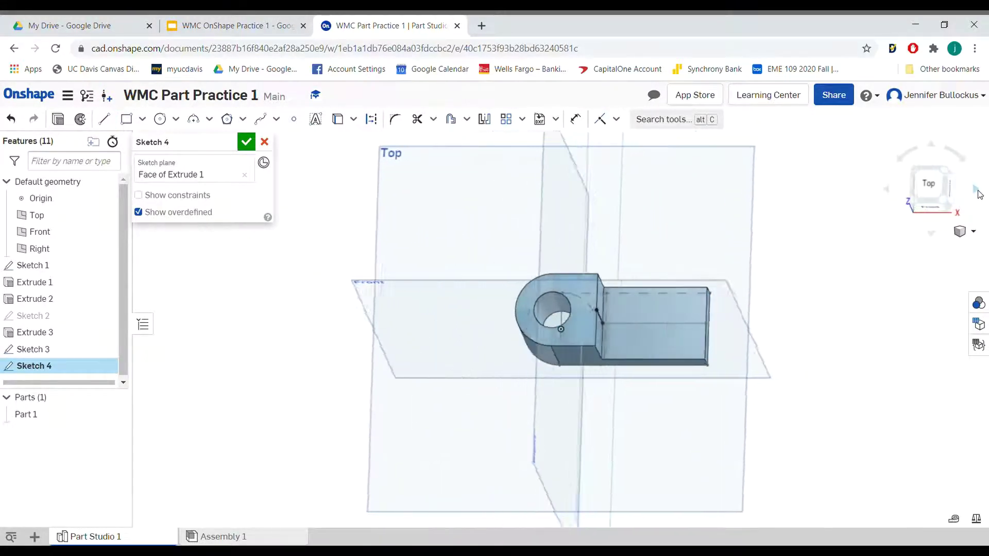
{"action": "left_click", "coordinate": [241, 144]}
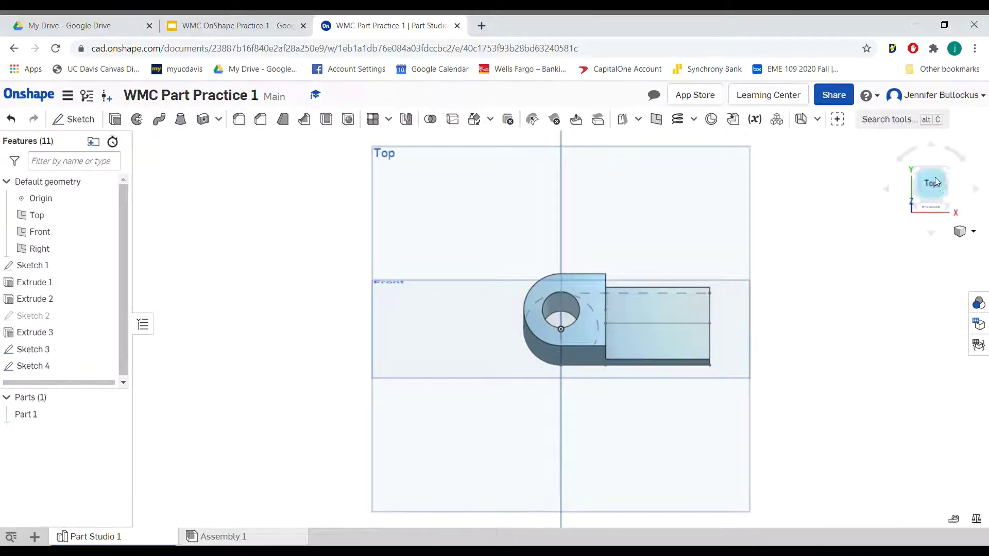
Start a new sketch on the Front plane.
{"action": "left_click", "coordinate": [928, 150]}
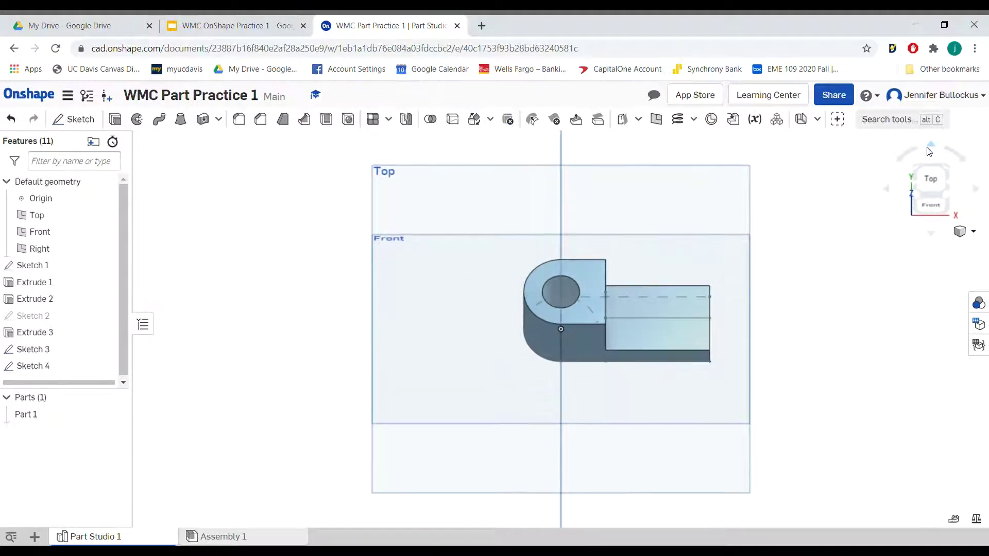
{"action": "left_click", "coordinate": [80, 119]}
{"action": "left_click", "coordinate": [929, 209]}
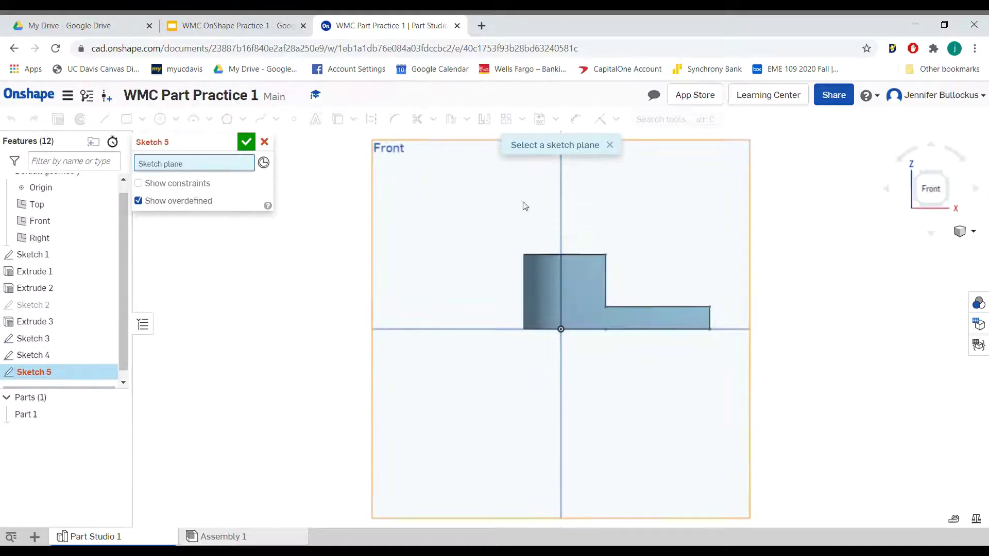
{"action": "left_click", "coordinate": [434, 202]}
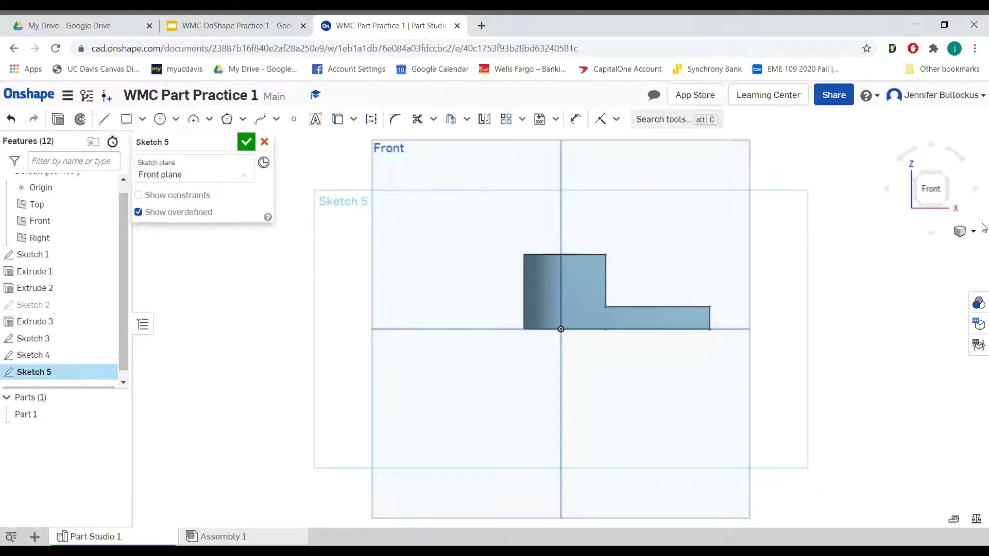
{"action": "left_click", "coordinate": [974, 190]}
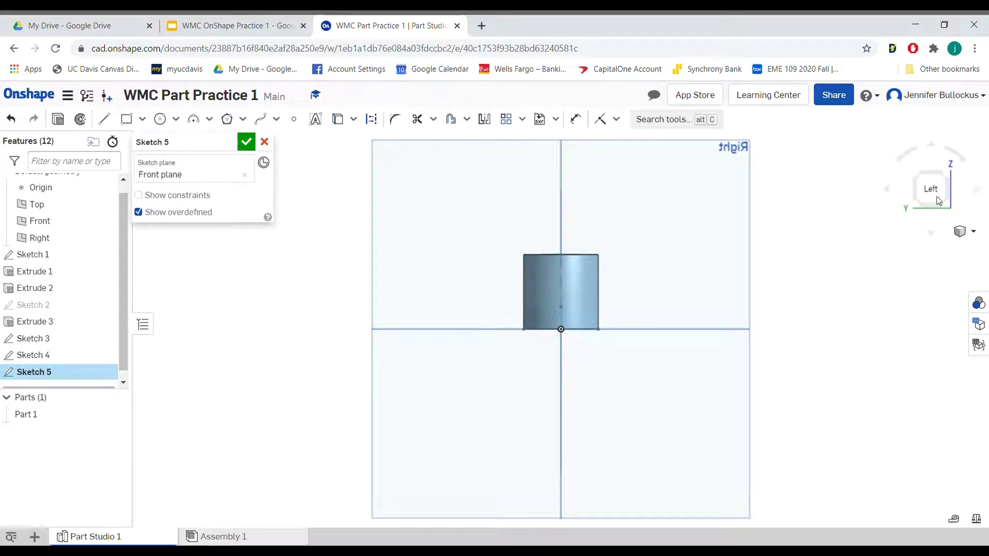
{"action": "left_click", "coordinate": [891, 196]}
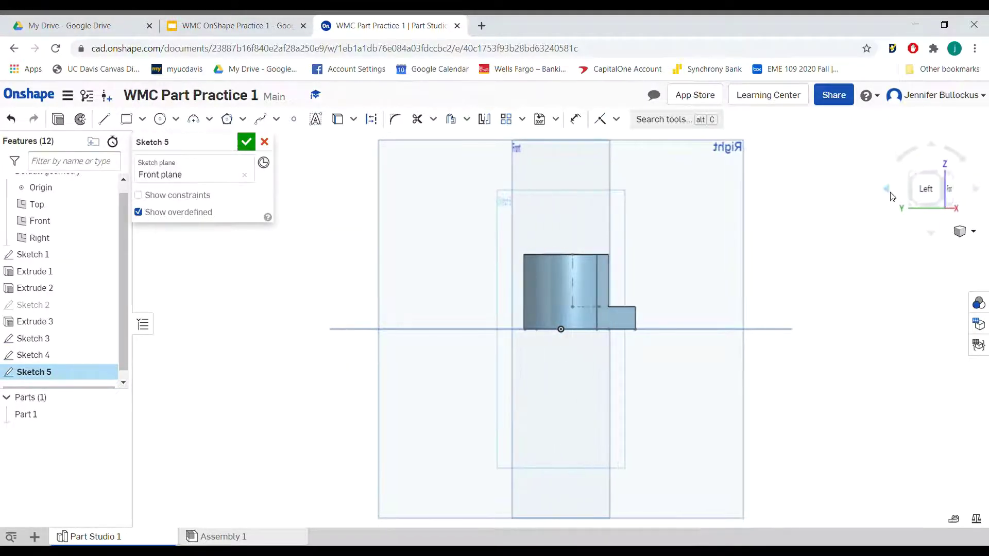
Project the extension's lengthwise centre line and the block's vertical centre line onto the Front plane sketch with the Use tool.
{"action": "left_click", "coordinate": [336, 120]}
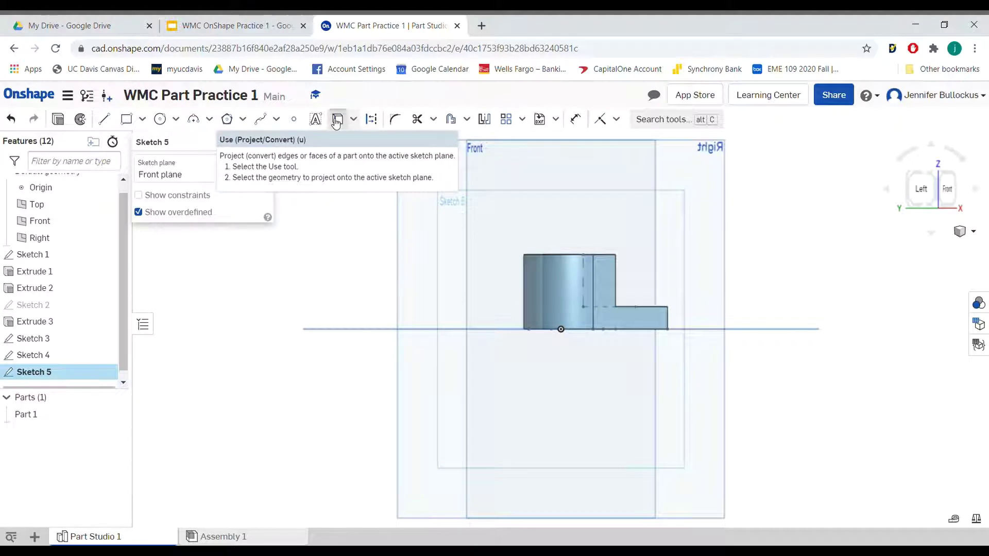
{"action": "left_click", "coordinate": [932, 239]}
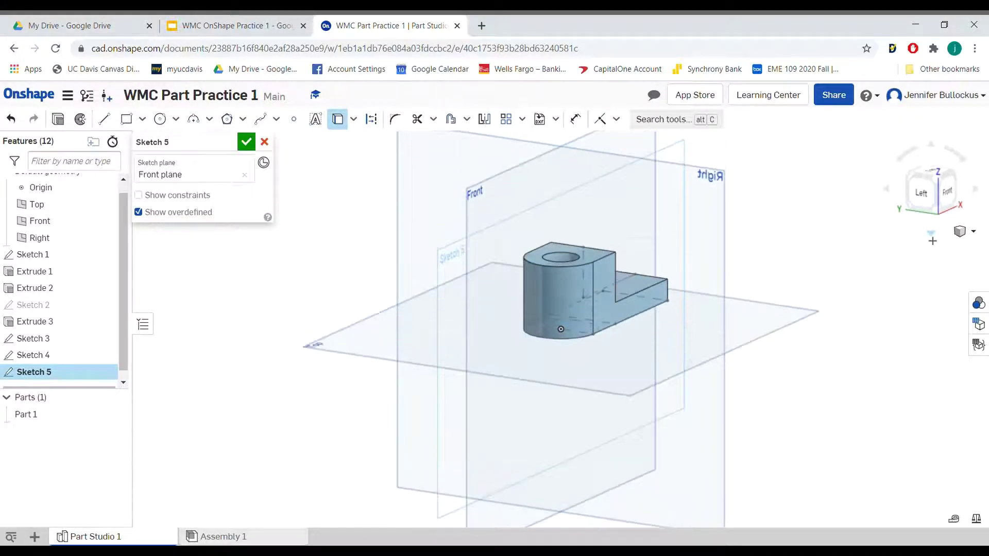
{"action": "left_click", "coordinate": [933, 149]}
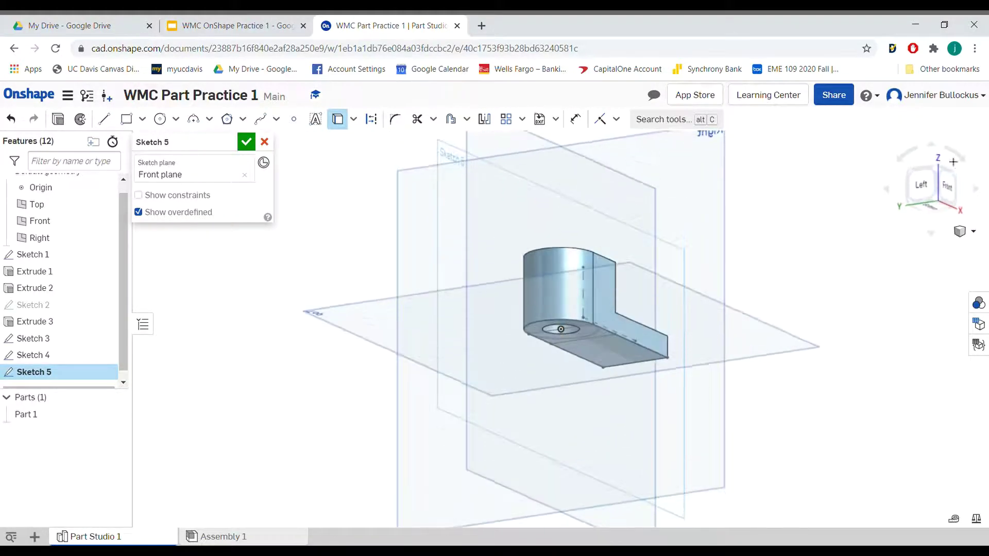
{"action": "left_click", "coordinate": [981, 193]}
{"action": "left_click", "coordinate": [981, 194]}
{"action": "left_click", "coordinate": [981, 193]}
{"action": "left_click", "coordinate": [981, 194]}
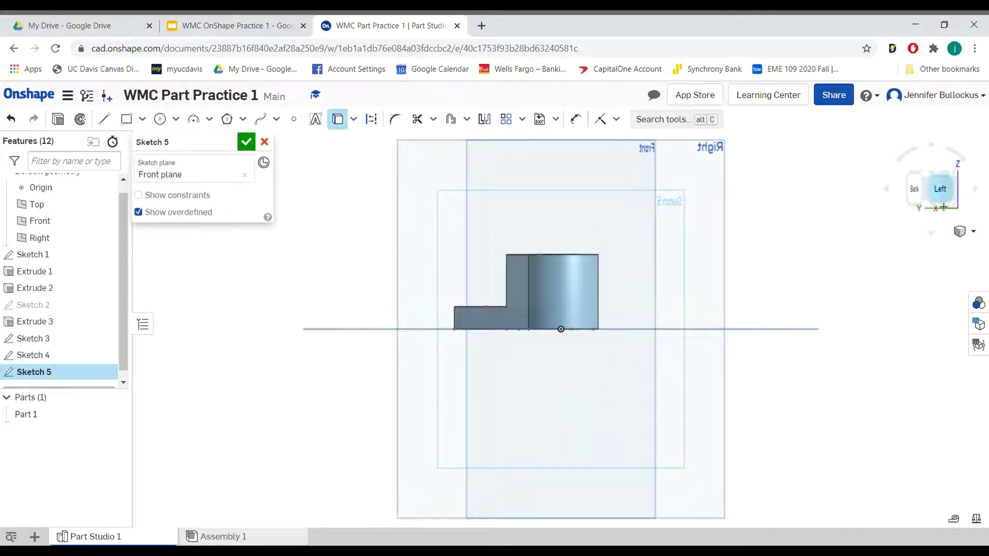
{"action": "left_click", "coordinate": [892, 193]}
{"action": "left_click", "coordinate": [893, 194]}
{"action": "left_click", "coordinate": [892, 193]}
{"action": "left_click", "coordinate": [949, 196]}
{"action": "left_click", "coordinate": [937, 240]}
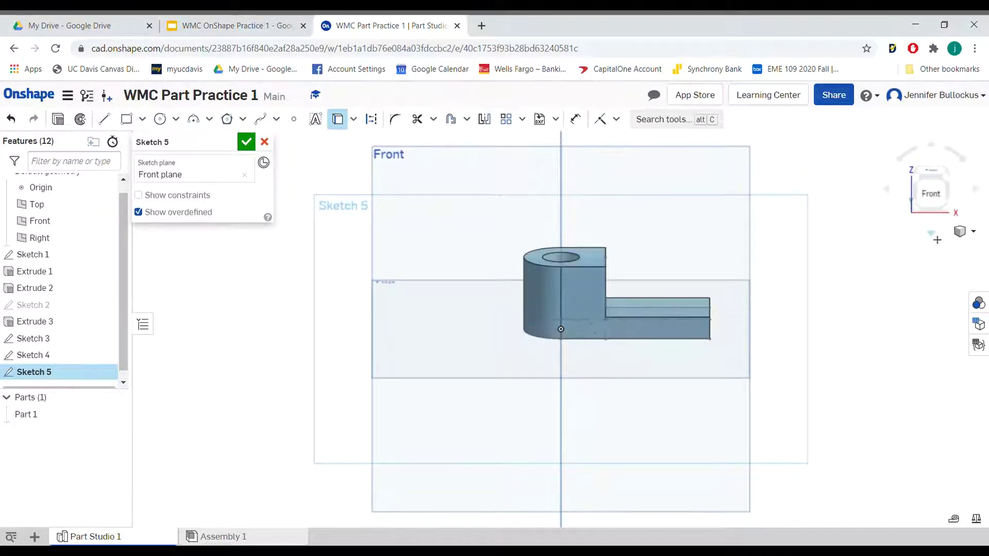
{"action": "left_click", "coordinate": [889, 197]}
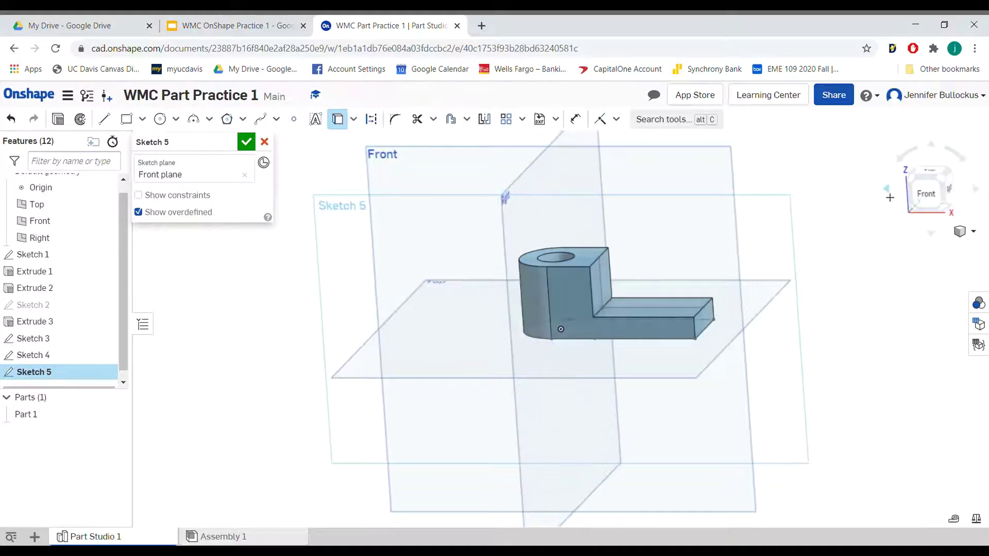
{"action": "left_click", "coordinate": [608, 298]}
{"action": "left_click", "coordinate": [631, 311]}
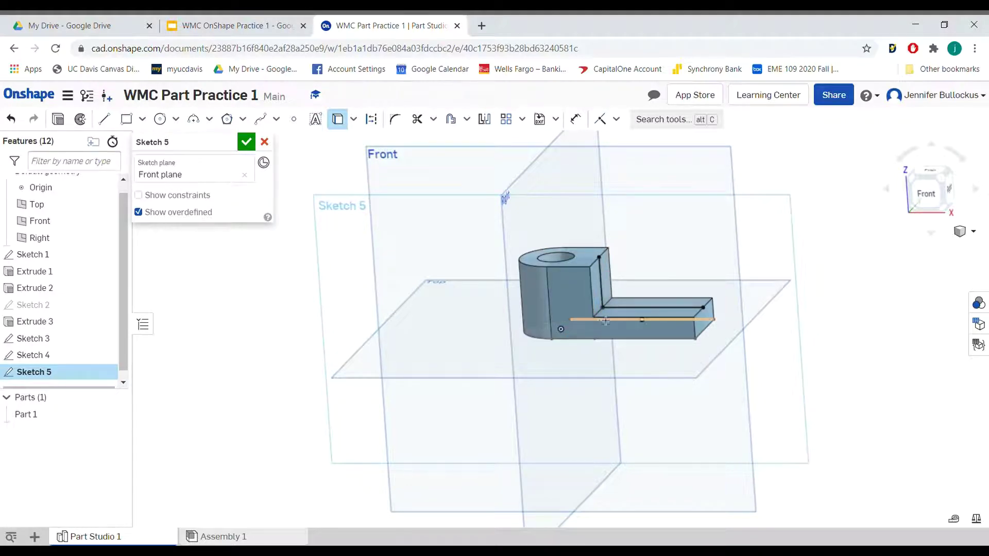
{"action": "left_click", "coordinate": [604, 276]}
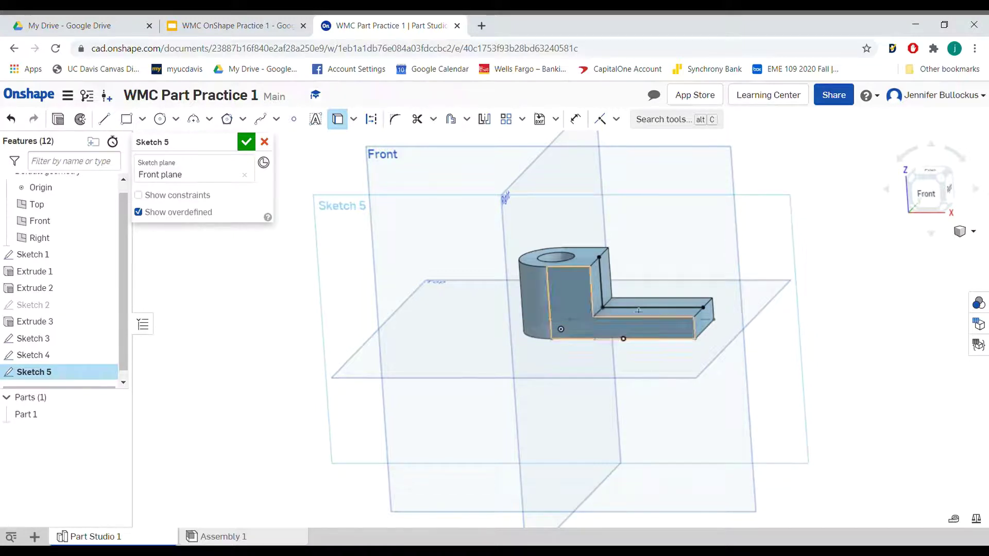
Close the triangle with a diagonal line about 47 mm long from the vertical line's upper end to the lengthwise line's outer end.
{"action": "left_click", "coordinate": [105, 122]}
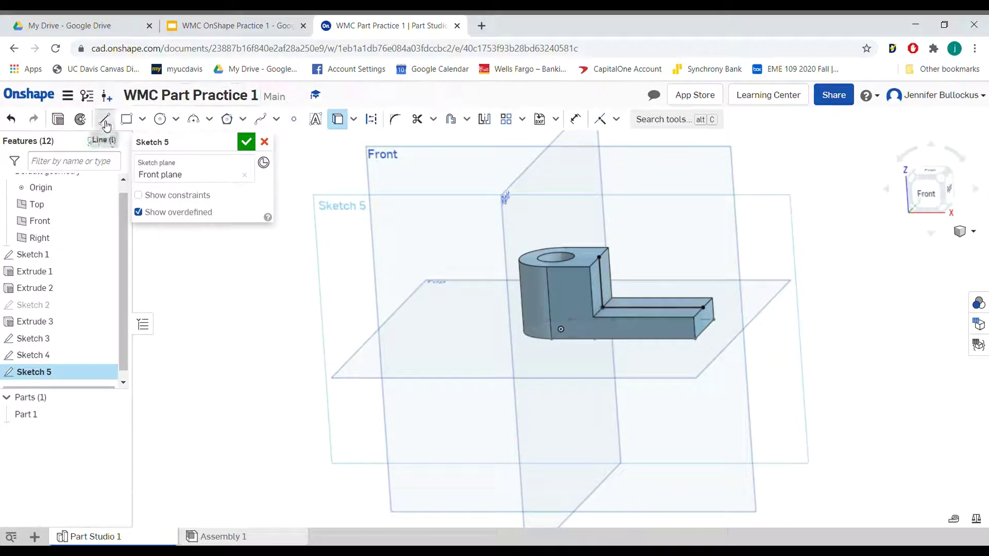
{"action": "left_click", "coordinate": [599, 258]}
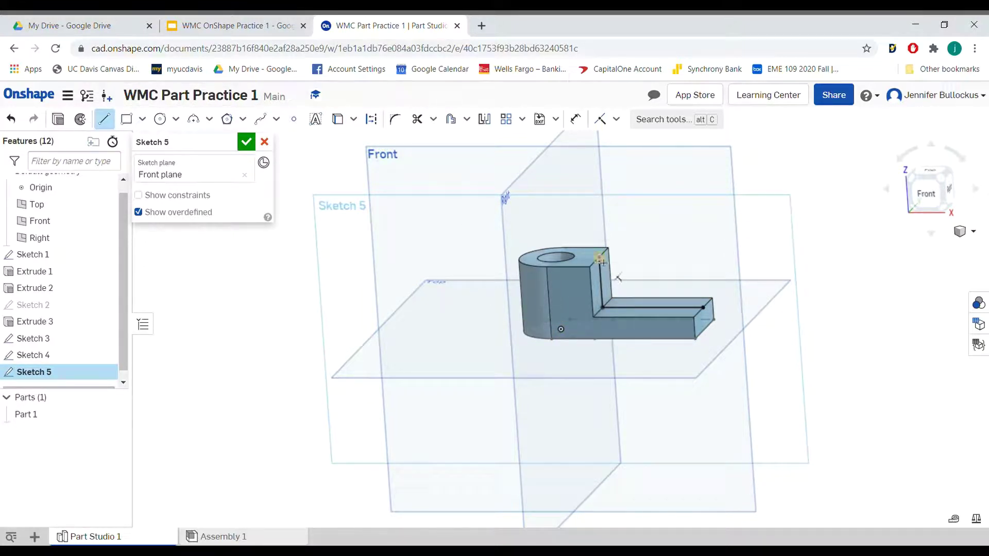
{"action": "left_click", "coordinate": [703, 308]}
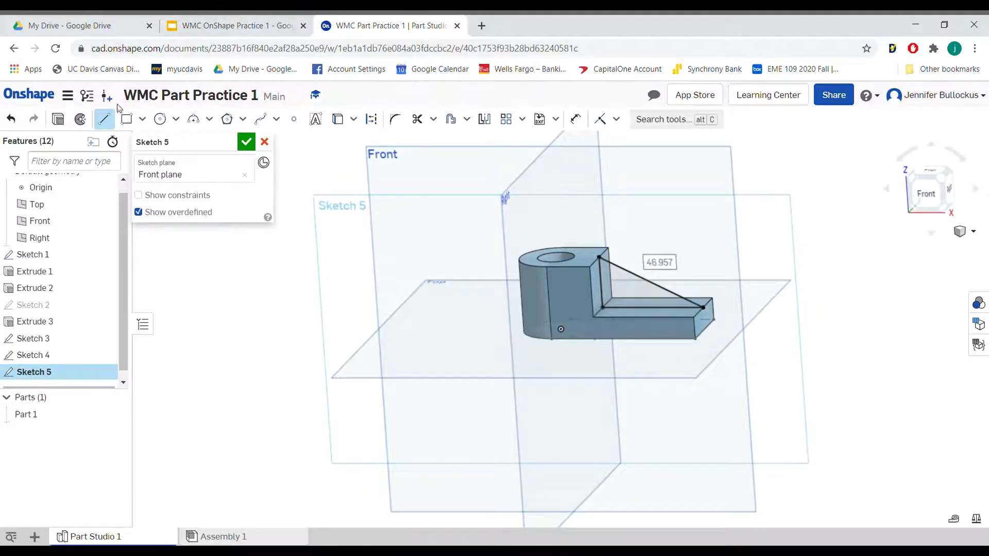
Start a solid Add extrude of the triangular region of Sketch 5.
{"action": "left_click", "coordinate": [60, 120]}
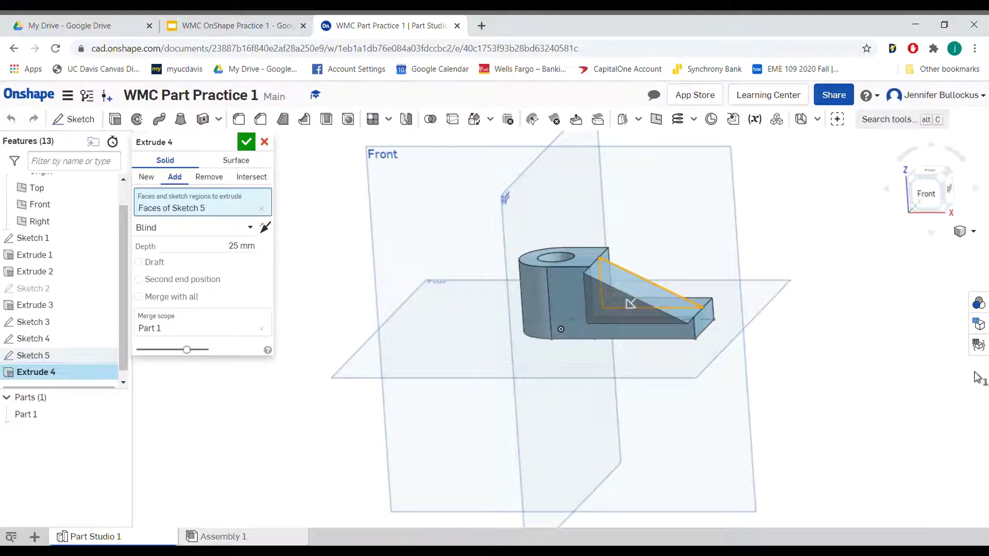
{"action": "left_click", "coordinate": [932, 236]}
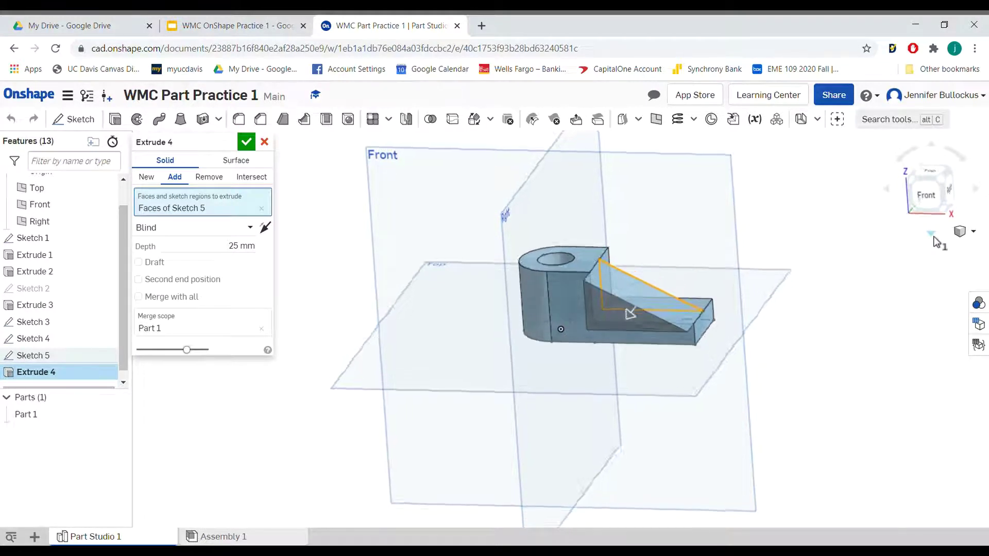
{"action": "left_click", "coordinate": [932, 236]}
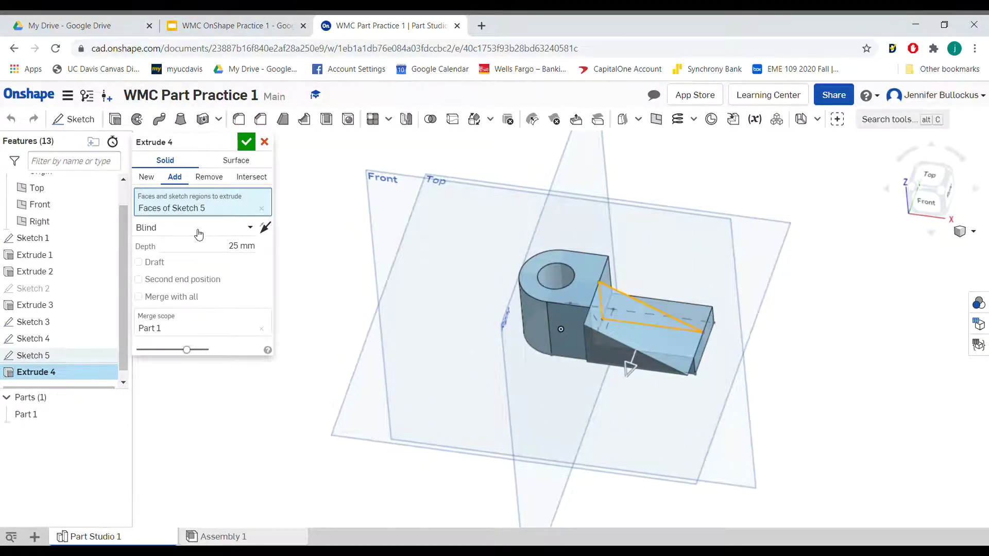
{"action": "left_click", "coordinate": [248, 231]}
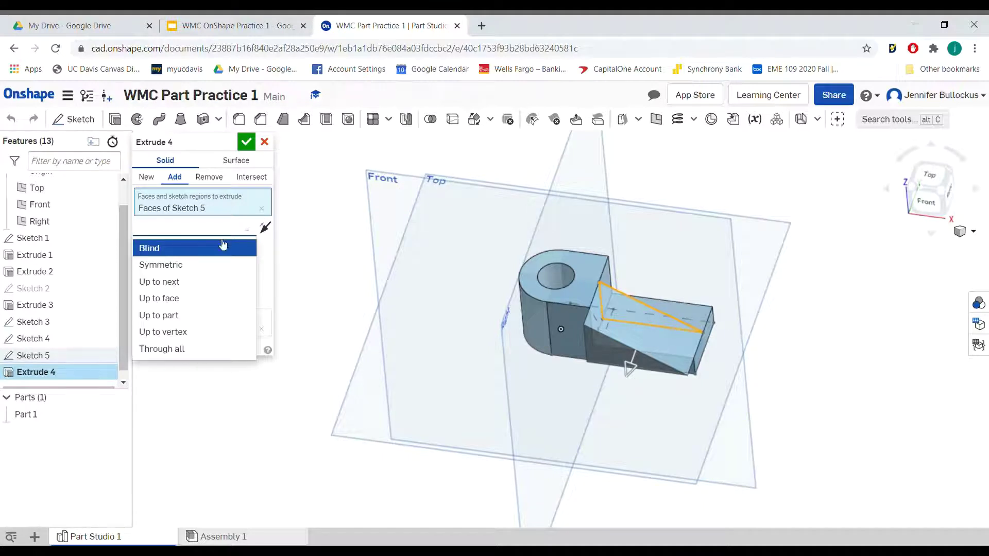
{"action": "left_click", "coordinate": [204, 272]}
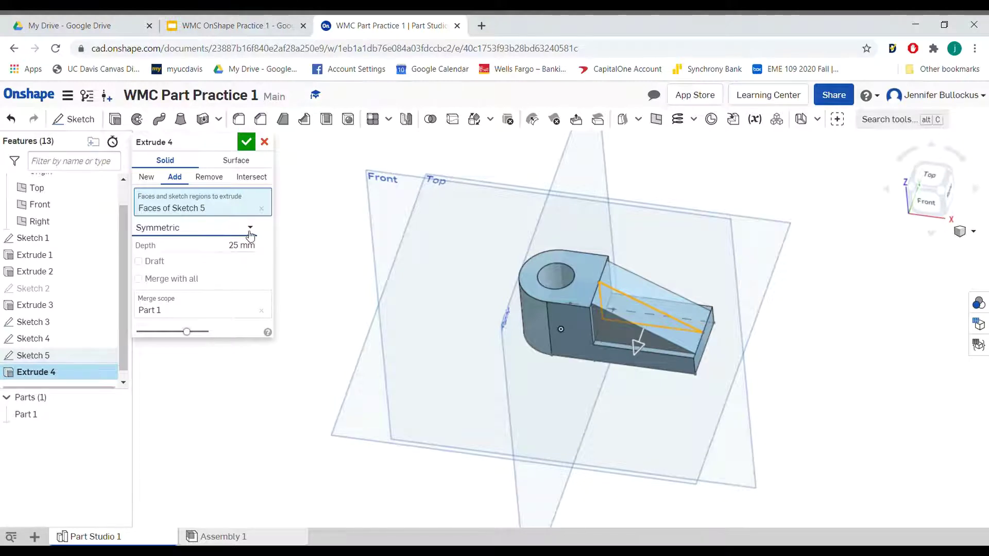
{"action": "left_click", "coordinate": [250, 230]}
{"action": "left_click", "coordinate": [198, 248]}
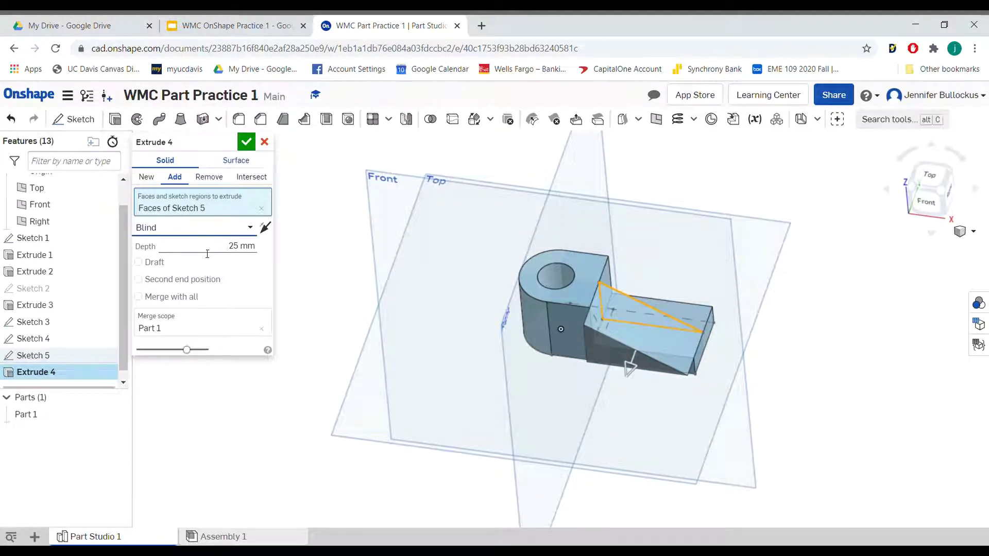
{"action": "left_click", "coordinate": [237, 160]}
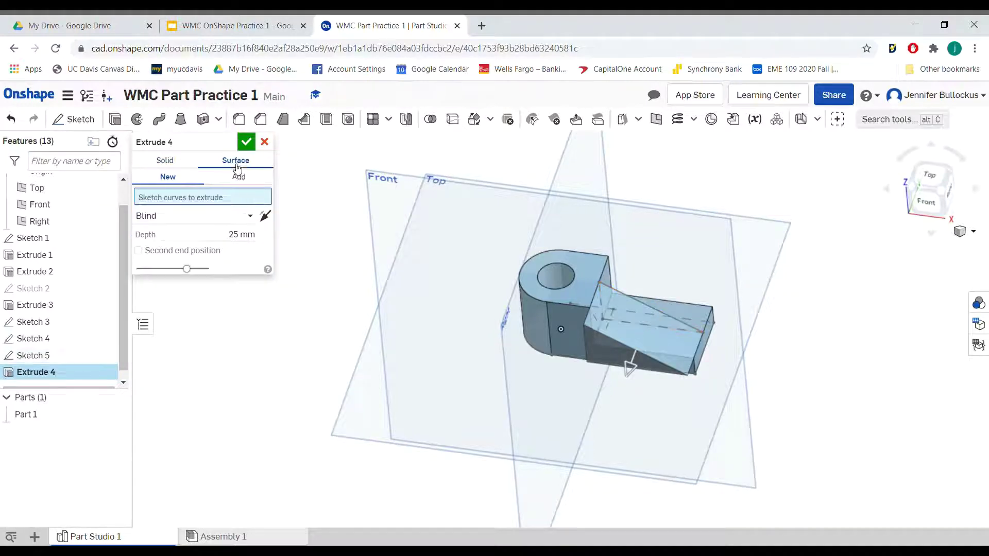
{"action": "left_click", "coordinate": [251, 217]}
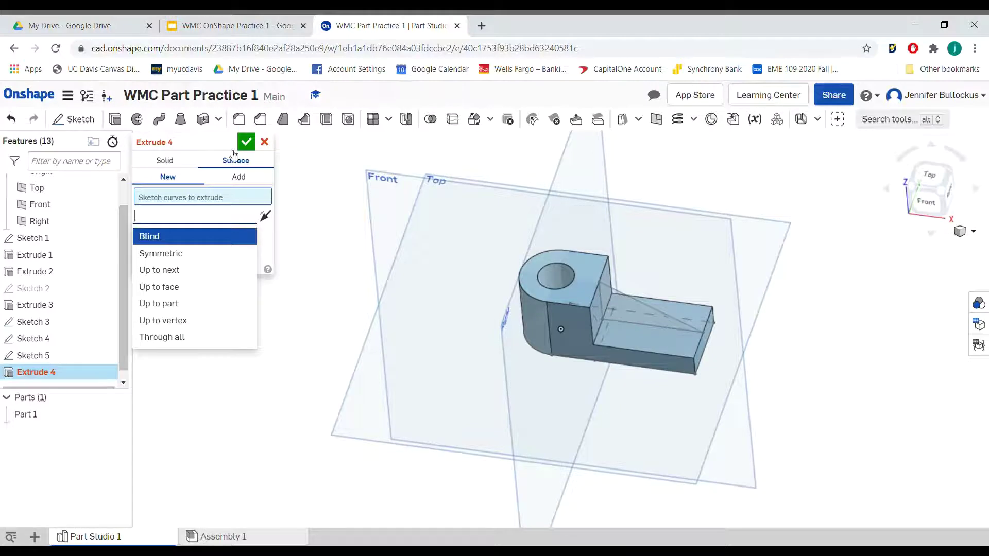
{"action": "left_click", "coordinate": [175, 161]}
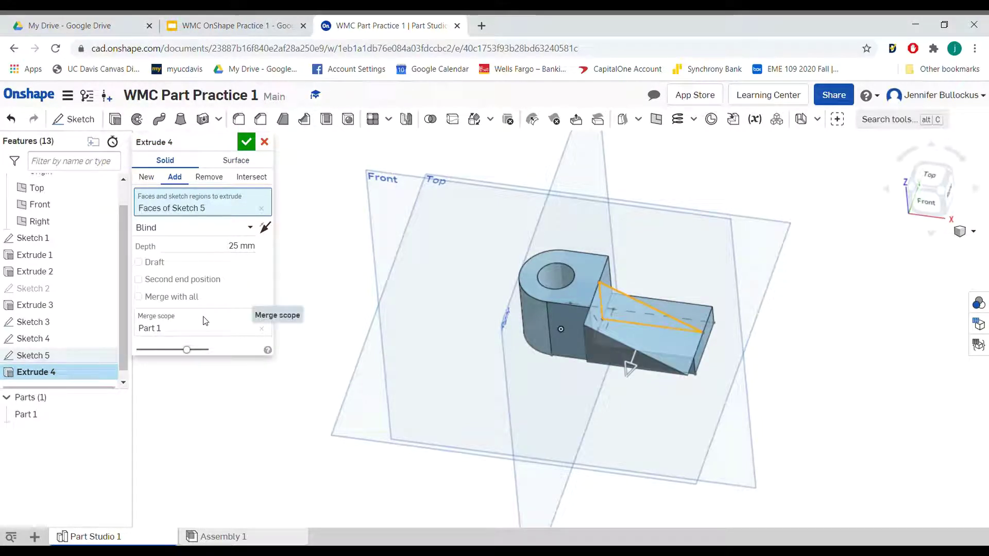
Extrude the triangular rib as Blind 3.5 mm with a second end position of Blind 3.5 mm, and accept the feature.
{"action": "left_click", "coordinate": [238, 248]}
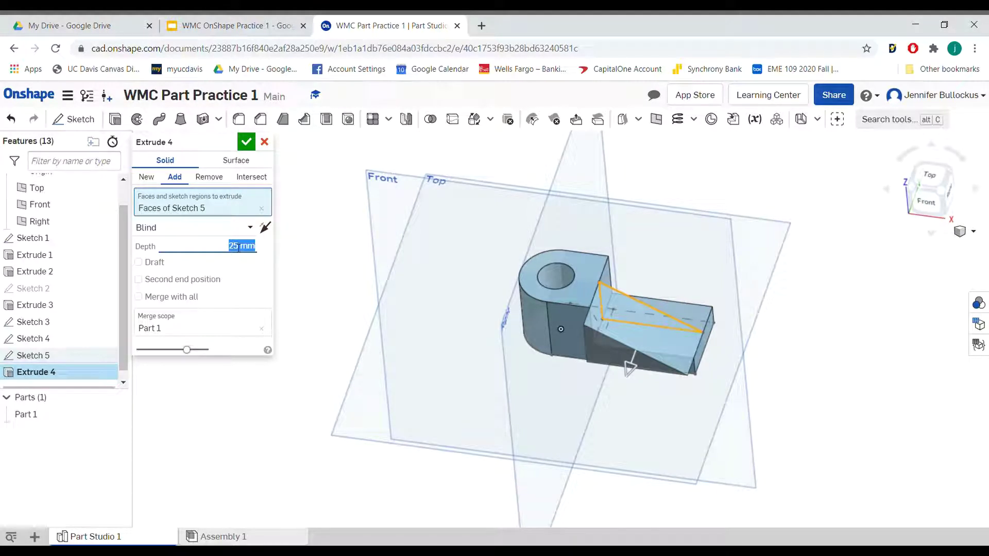
{"action": "type", "text": "3.5"}
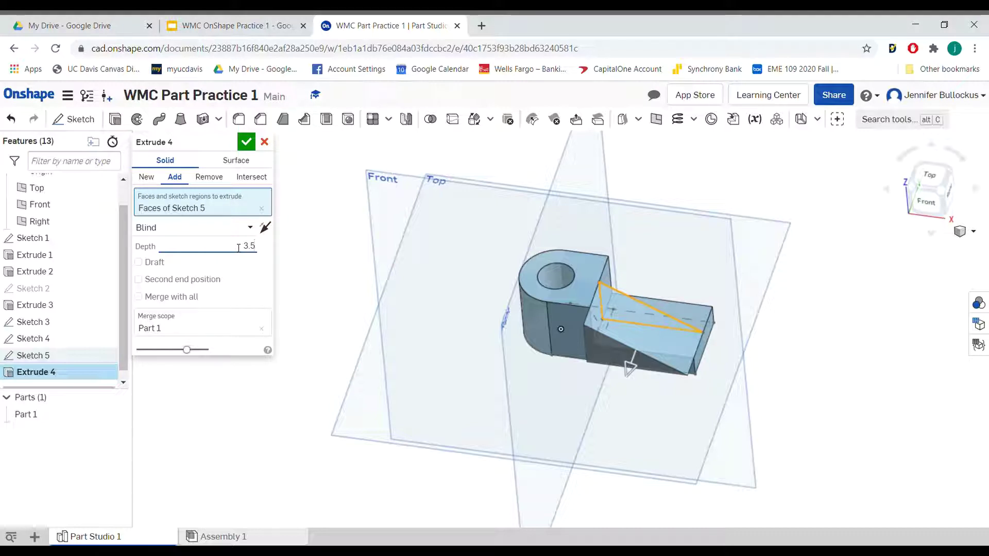
{"action": "left_click", "coordinate": [138, 279]}
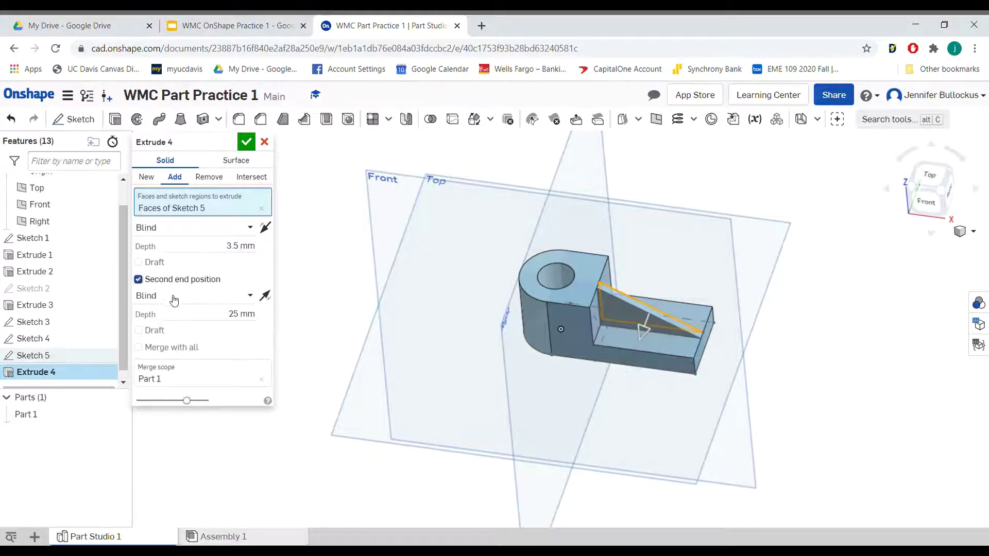
{"action": "left_click", "coordinate": [233, 319]}
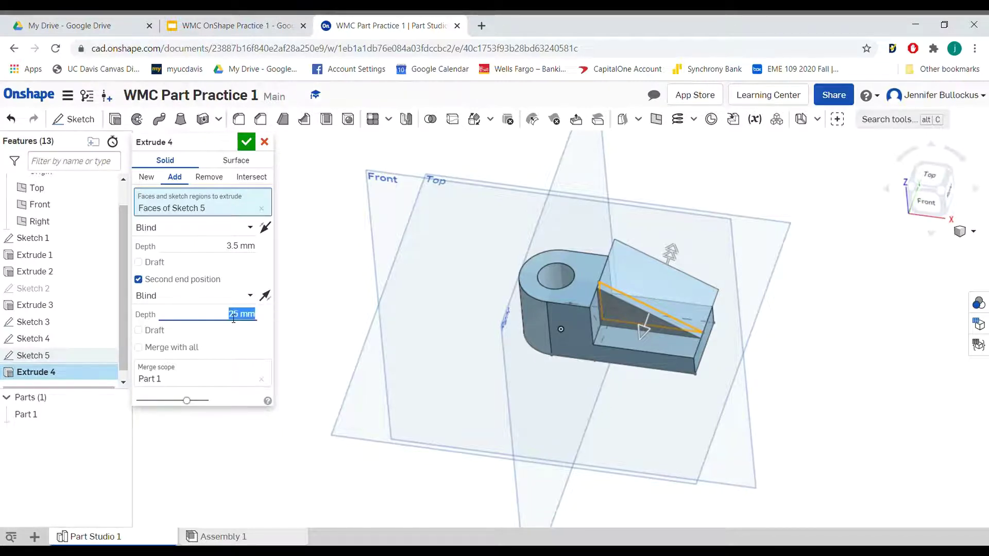
{"action": "type", "text": "3.5"}
{"action": "key", "text": "Return"}
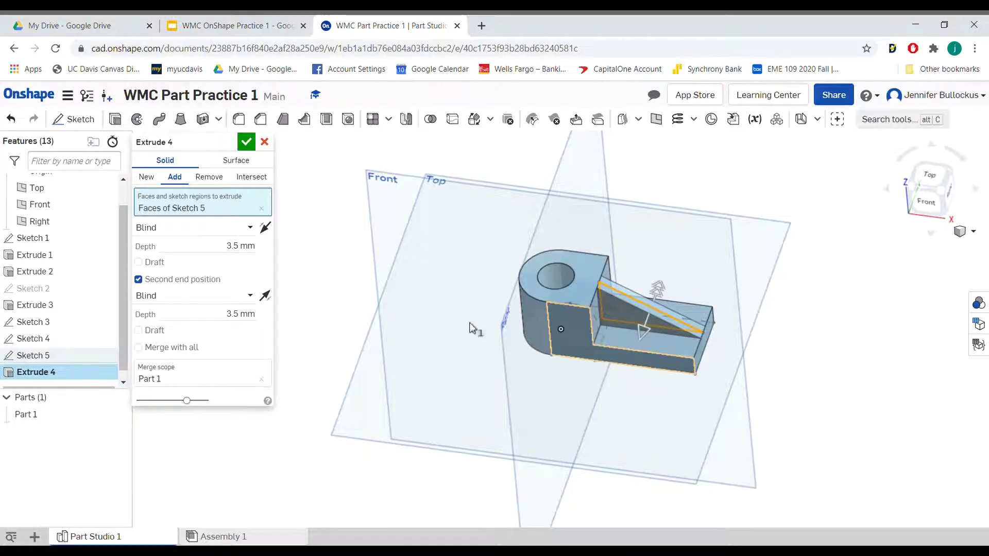
{"action": "left_click", "coordinate": [246, 143]}
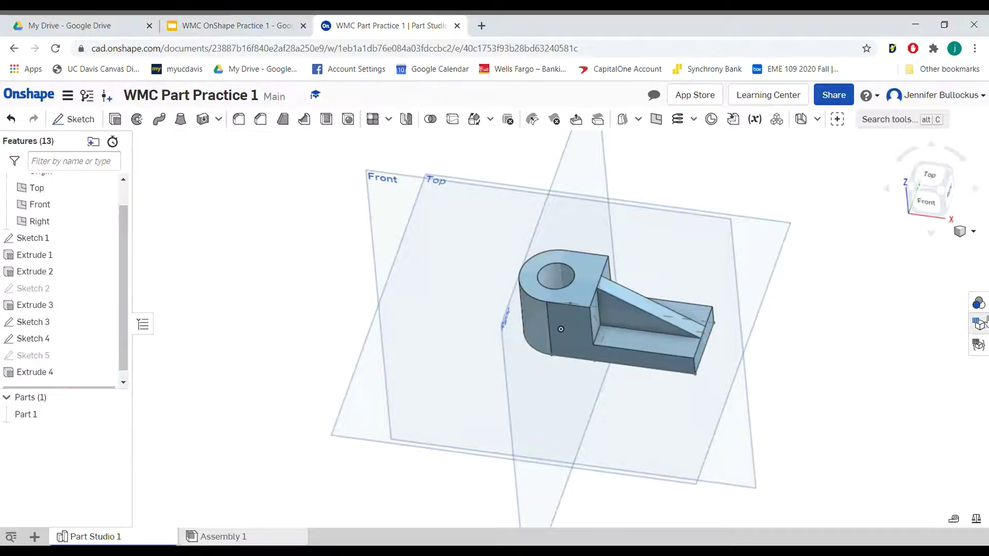
Examine the rib's centring on the extension from the right side and in an angled view.
{"action": "left_click", "coordinate": [977, 191]}
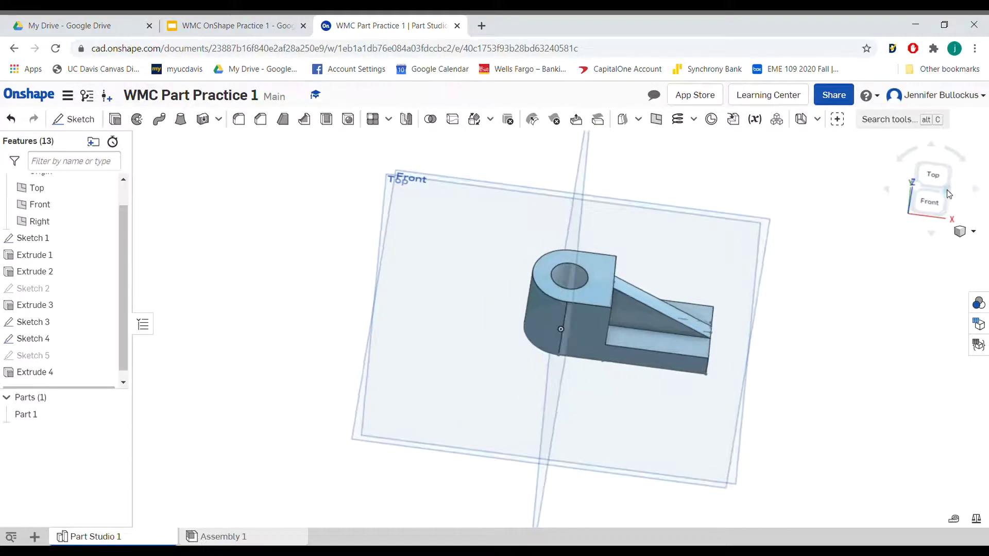
{"action": "left_click", "coordinate": [889, 189]}
{"action": "left_click", "coordinate": [927, 193]}
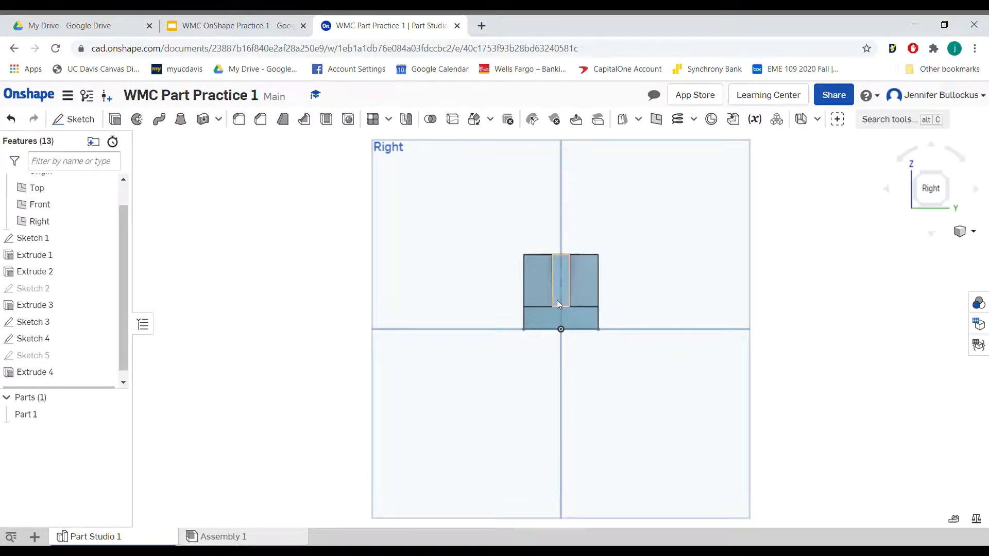
{"action": "left_click", "coordinate": [974, 190]}
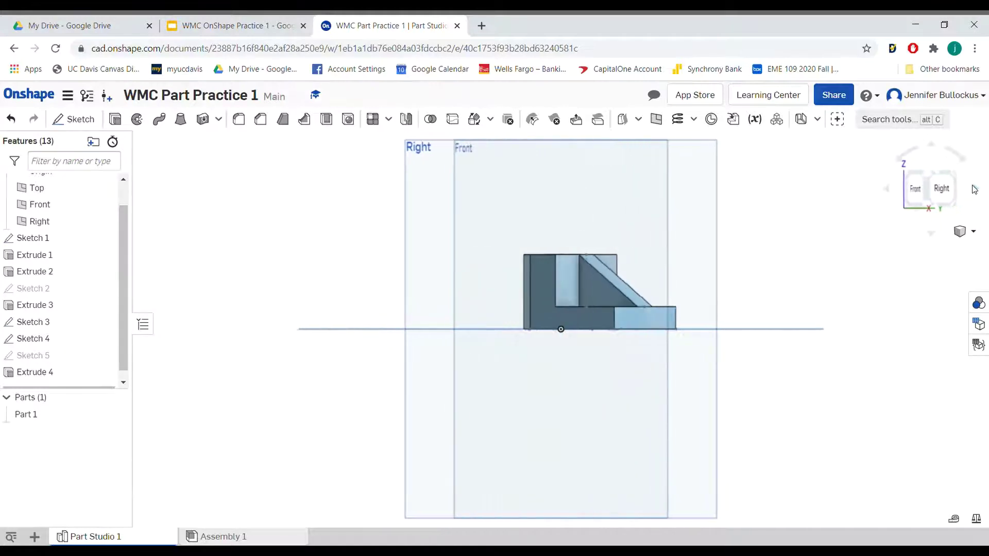
{"action": "key", "text": "shift+7"}
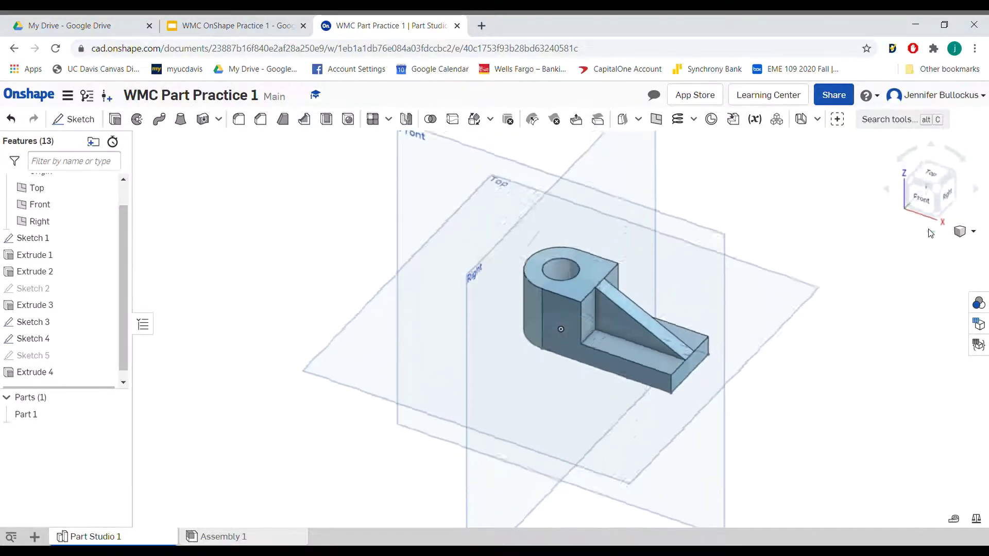
Start a sketch on the Sketch 3 face at the extension's upper surface, viewed from above.
{"action": "key", "text": "shift+5"}
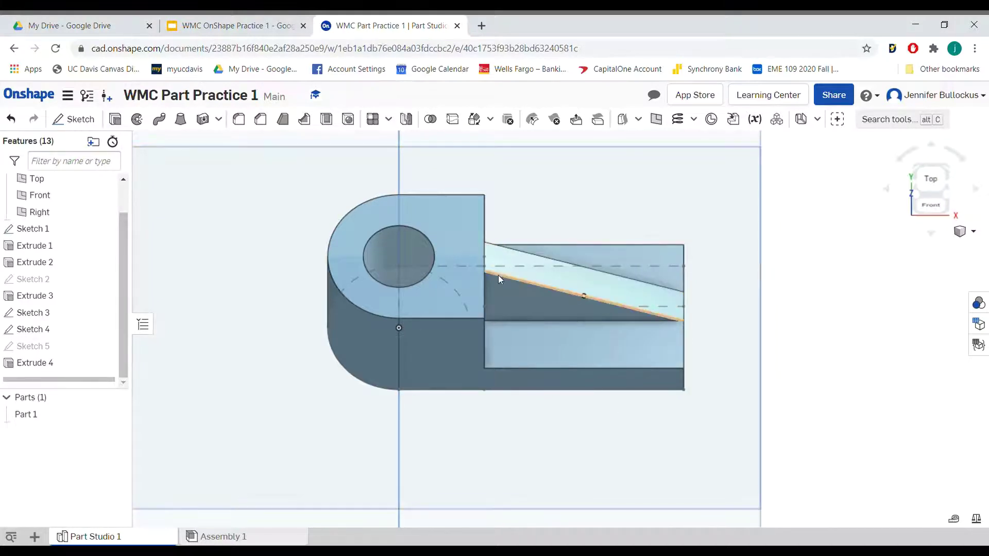
{"action": "left_click", "coordinate": [74, 119]}
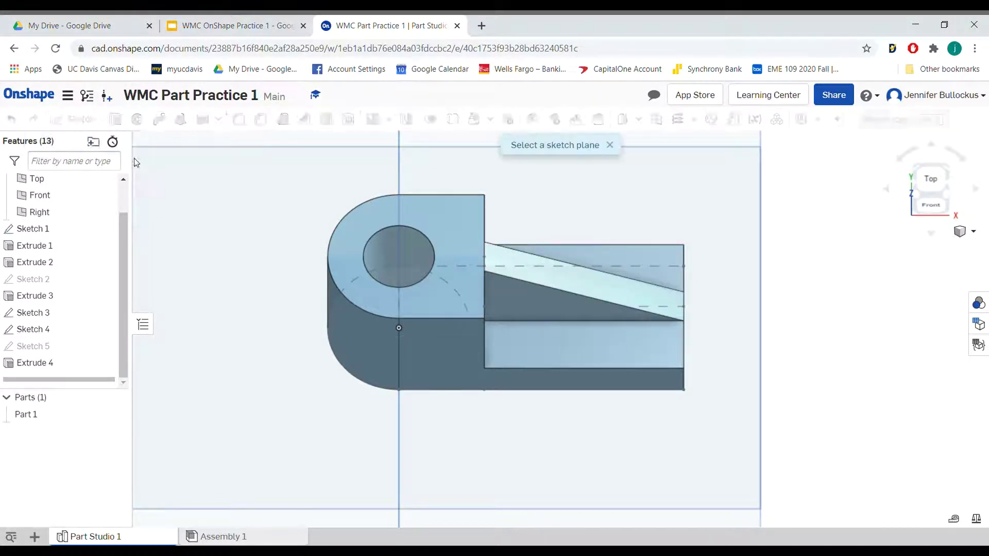
{"action": "left_click", "coordinate": [935, 235]}
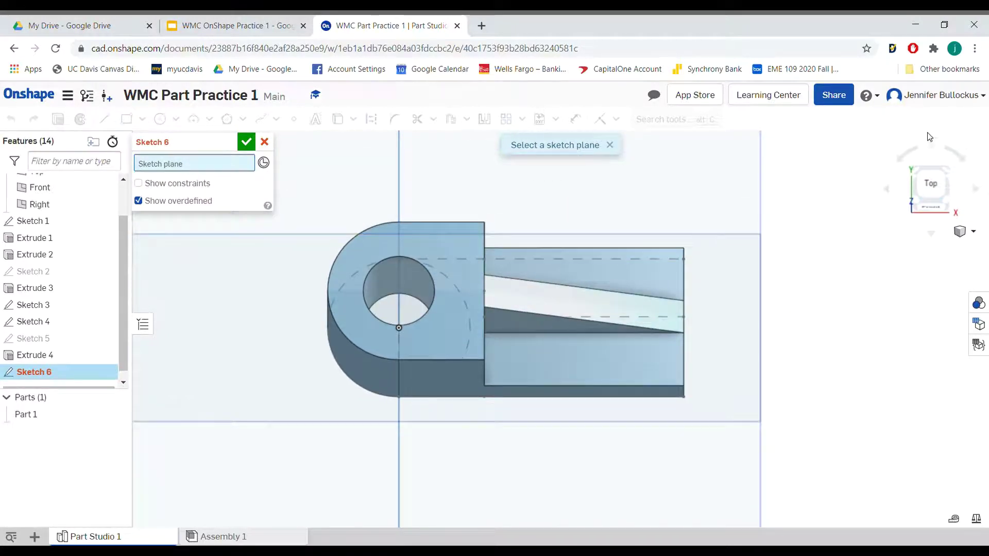
{"action": "left_click", "coordinate": [933, 150]}
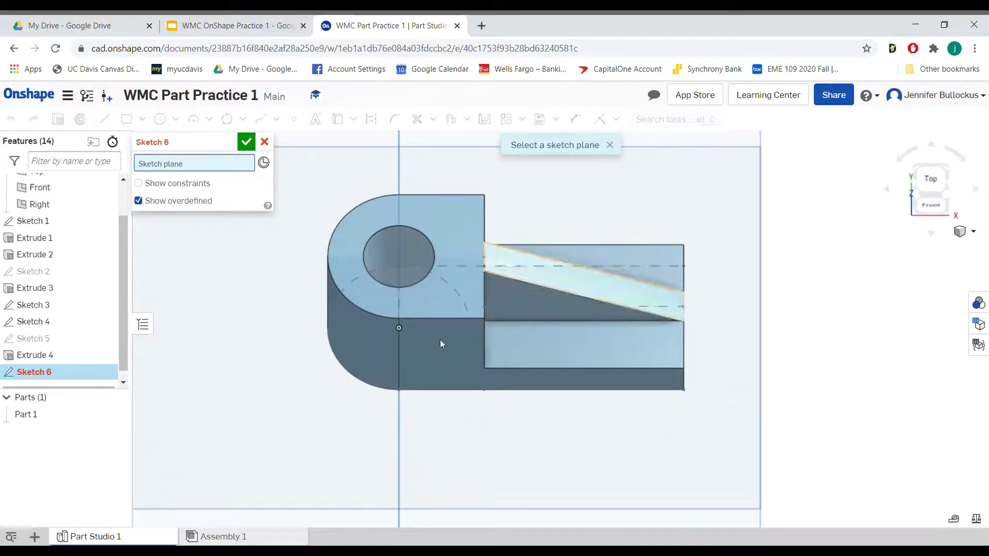
{"action": "left_click", "coordinate": [656, 276]}
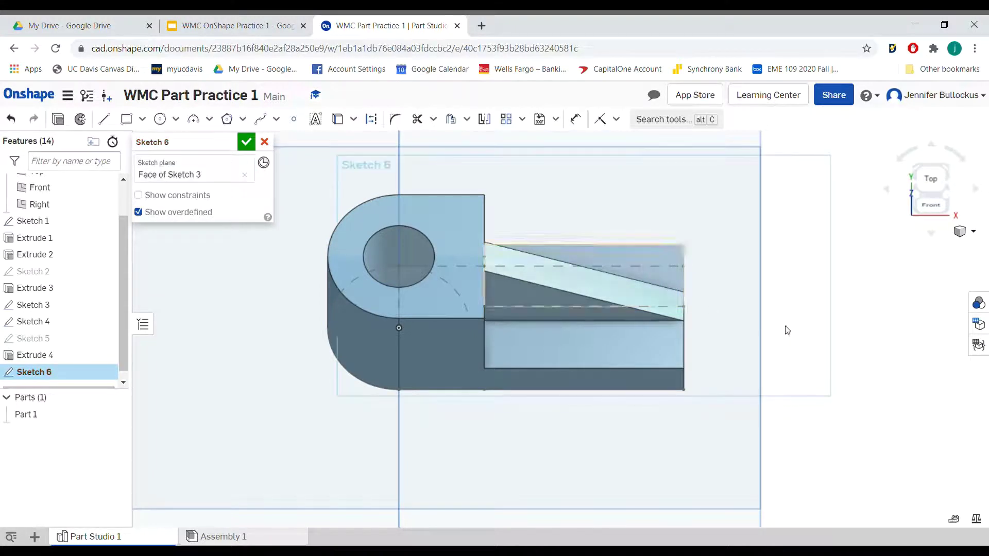
{"action": "left_click", "coordinate": [934, 235]}
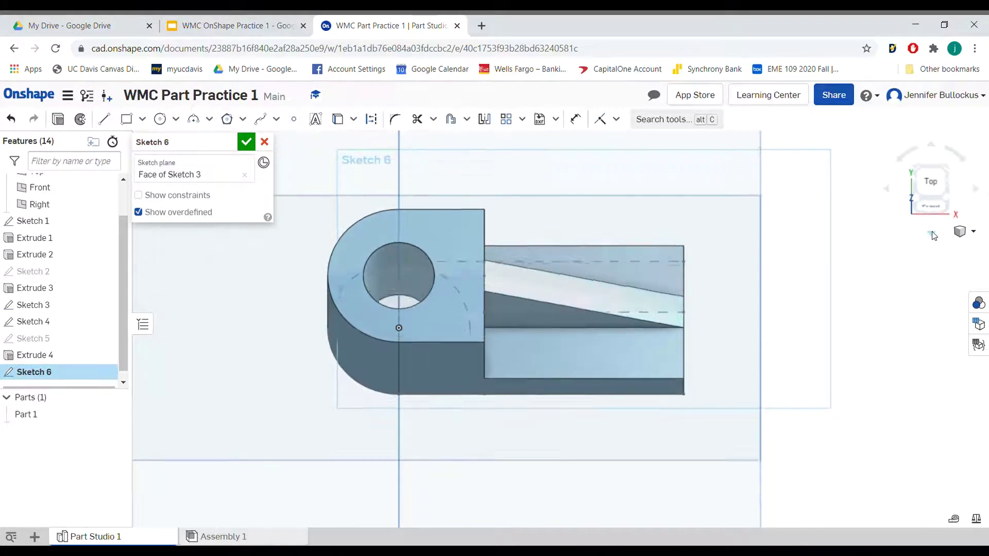
{"action": "left_click", "coordinate": [930, 183]}
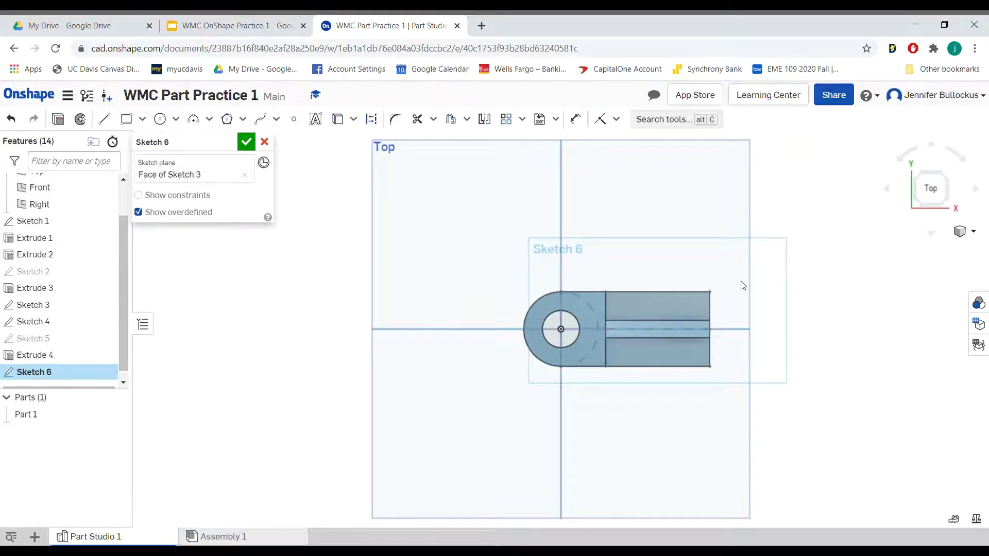
{"action": "scroll", "coordinate": [743, 285], "scroll_direction": "up", "scroll_amount": 3}
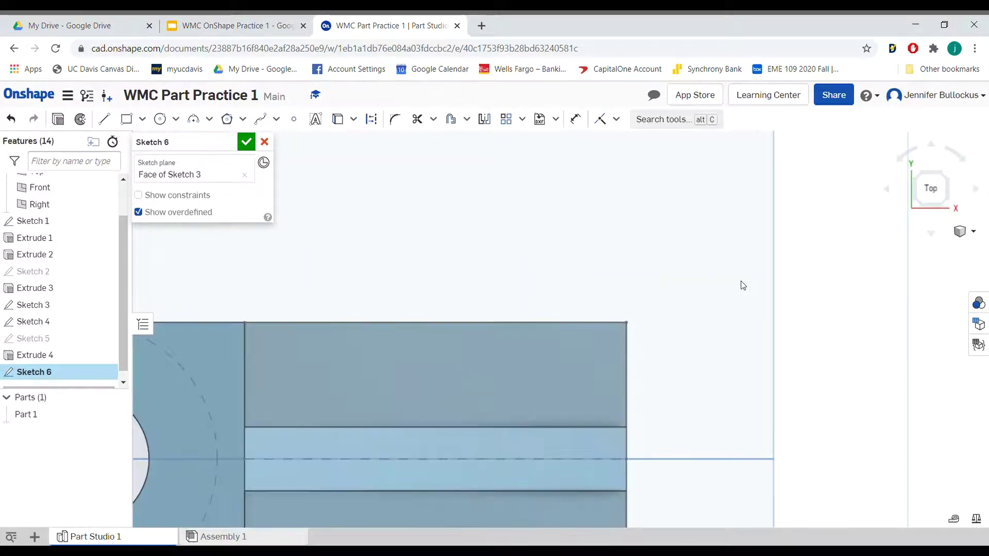
Draw a diagonal line about 10.4 mm long across the extension's rear outer corner.
{"action": "left_click", "coordinate": [104, 119]}
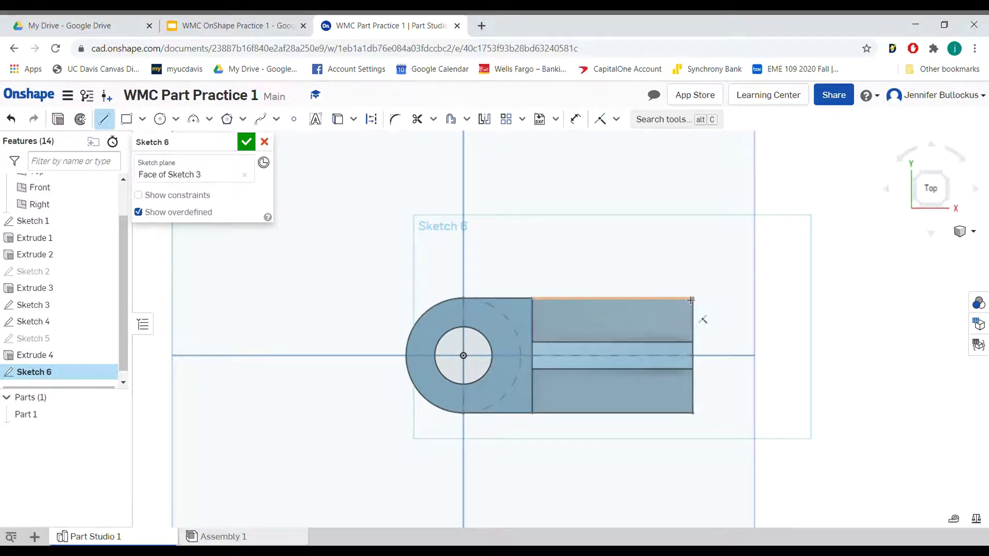
{"action": "scroll", "coordinate": [691, 302], "scroll_direction": "up", "scroll_amount": 3}
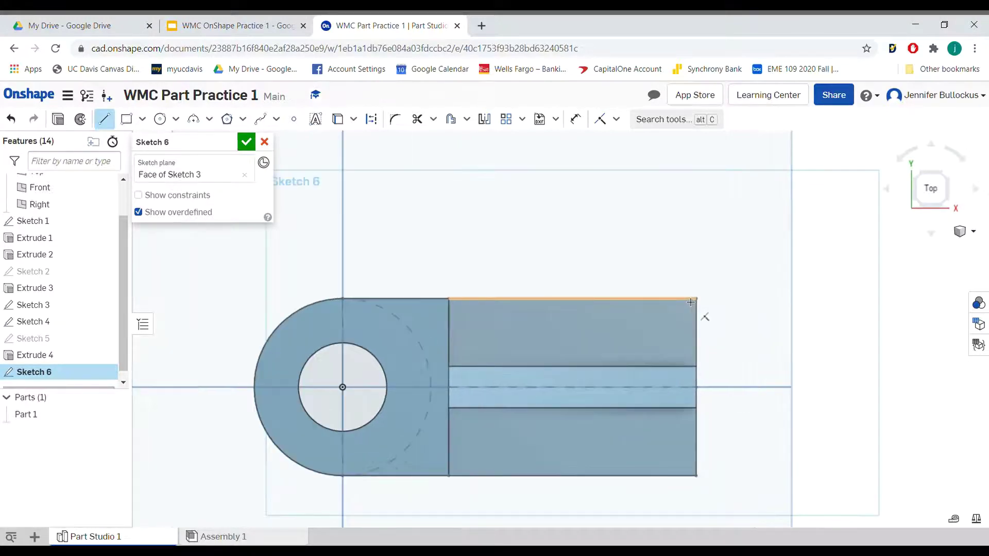
{"action": "scroll", "coordinate": [703, 315], "scroll_direction": "down", "scroll_amount": 1}
{"action": "left_click", "coordinate": [695, 327]}
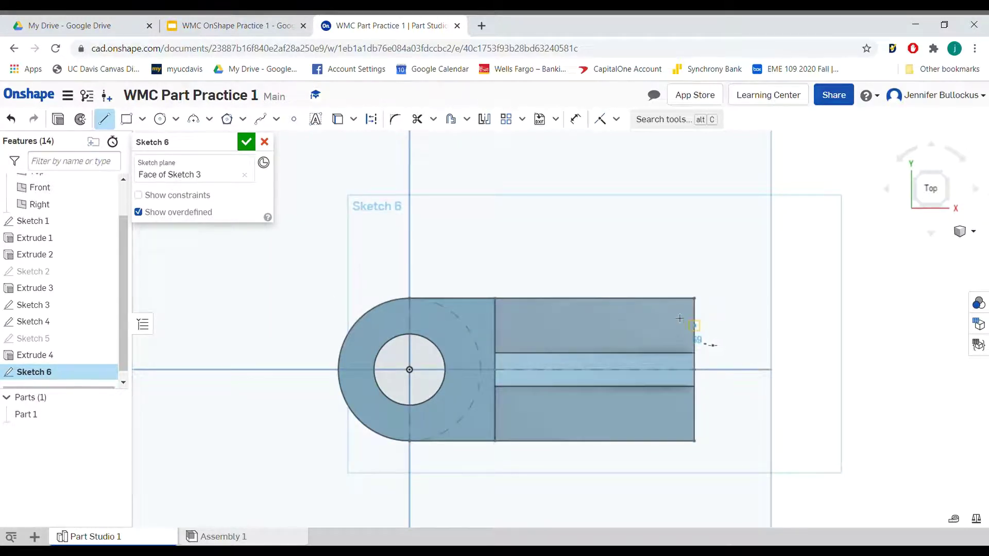
{"action": "left_click", "coordinate": [653, 299]}
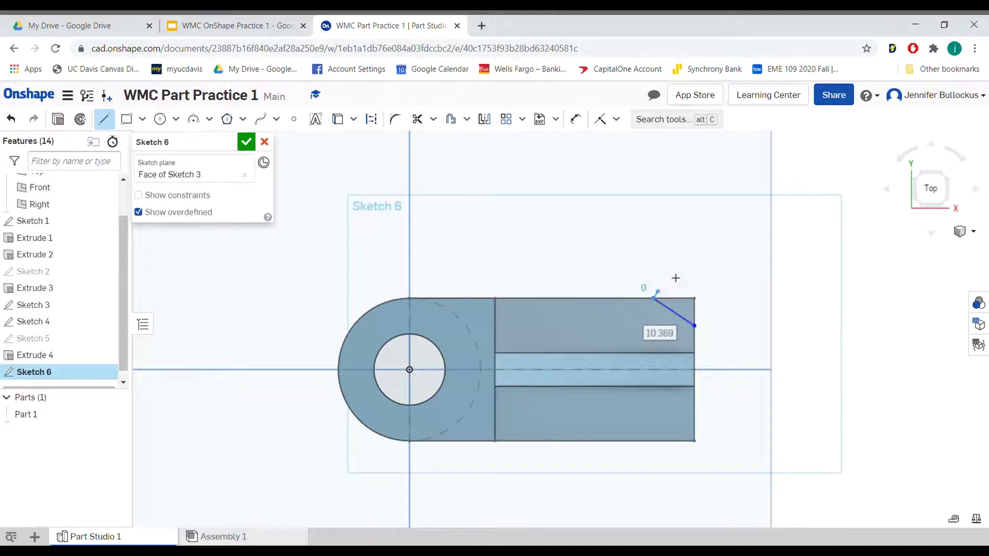
{"action": "key", "text": "Escape"}
Try to dimension the diagonal line's end on the outer edge at 9 mm from the corner.
{"action": "left_click", "coordinate": [575, 118]}
{"action": "left_click", "coordinate": [696, 327]}
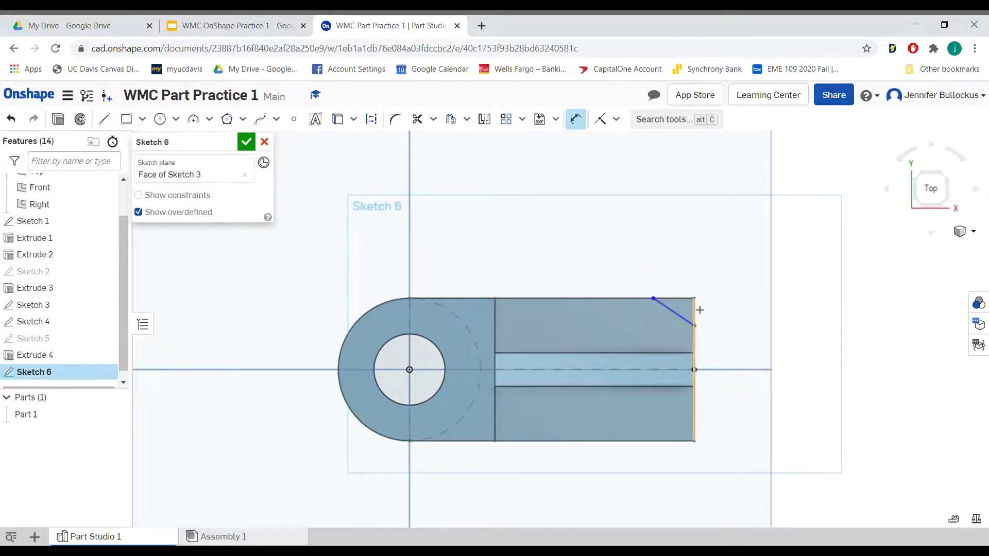
{"action": "left_click", "coordinate": [696, 299]}
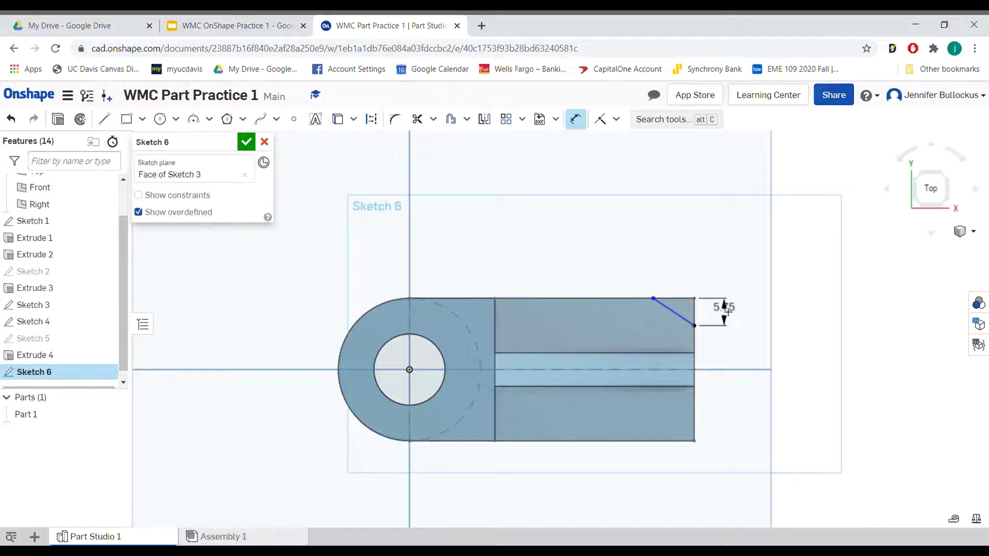
{"action": "left_click", "coordinate": [726, 309]}
{"action": "type", "text": "9"}
{"action": "key", "text": "Return"}
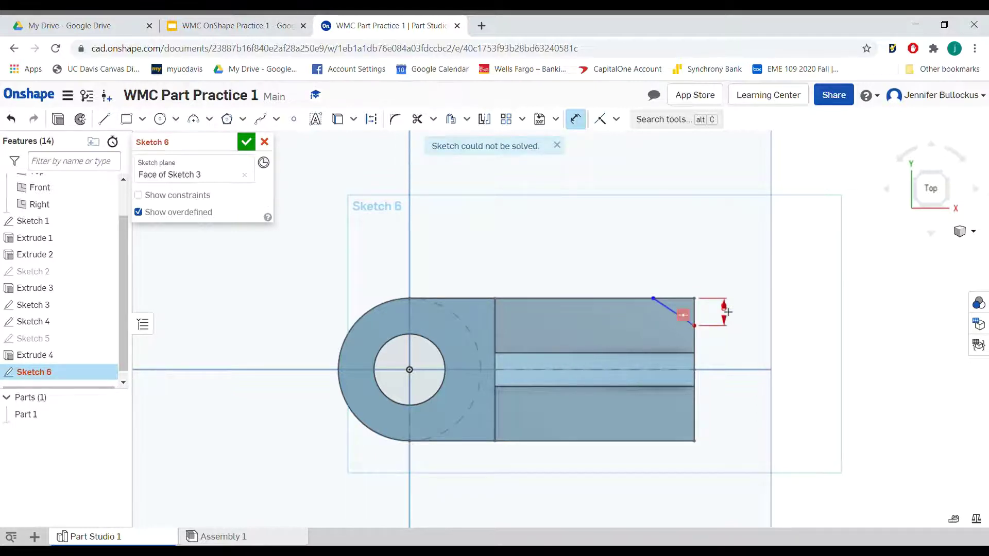
Delete the 9 mm dimension and the diagonal line, and cancel the sketch.
{"action": "left_click", "coordinate": [729, 313]}
{"action": "key", "text": "Delete"}
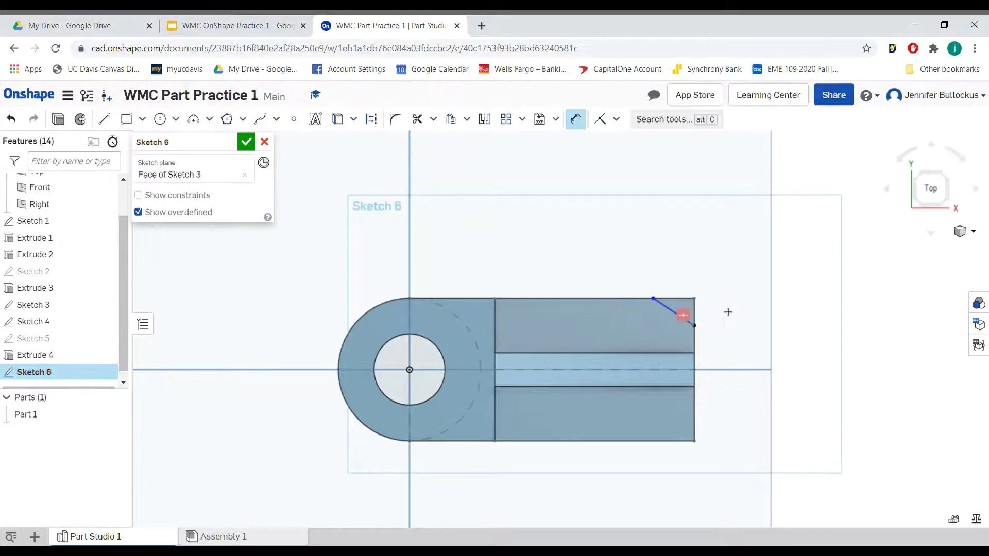
{"action": "left_click", "coordinate": [683, 319]}
{"action": "key", "text": "Escape"}
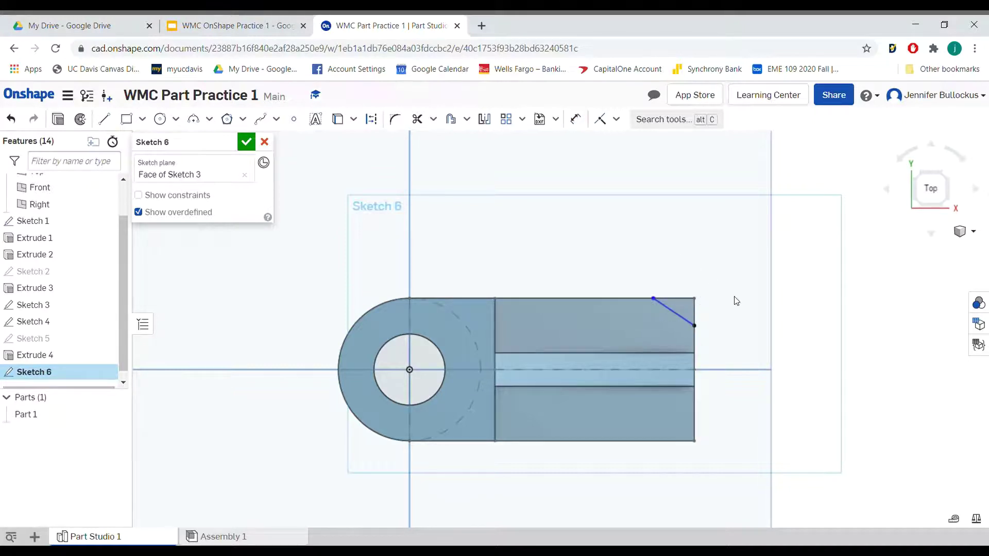
{"action": "left_click", "coordinate": [685, 319]}
{"action": "key", "text": "Delete"}
{"action": "left_click", "coordinate": [265, 143]}
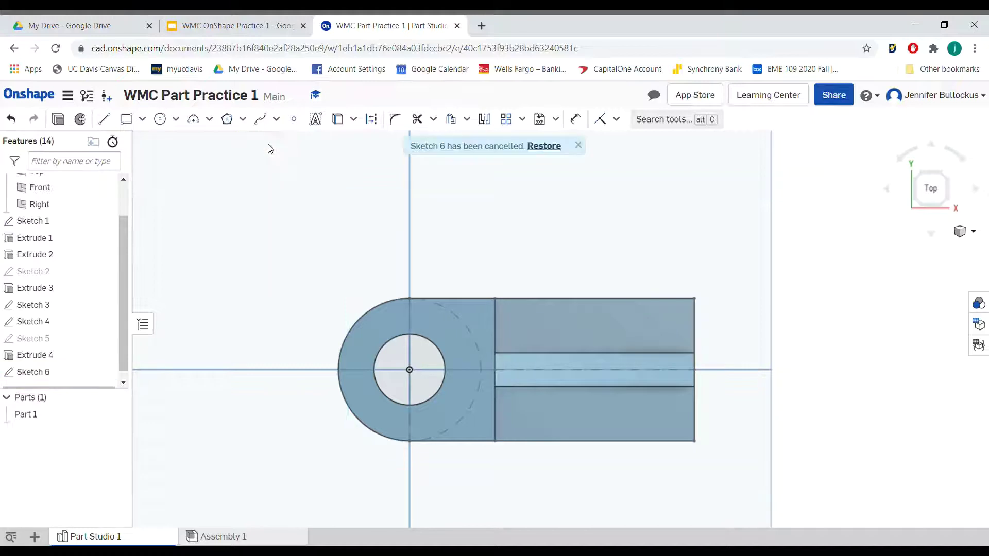
Start a new sketch on the Sketch 3 face at the extension's upper surface.
{"action": "left_click", "coordinate": [77, 119]}
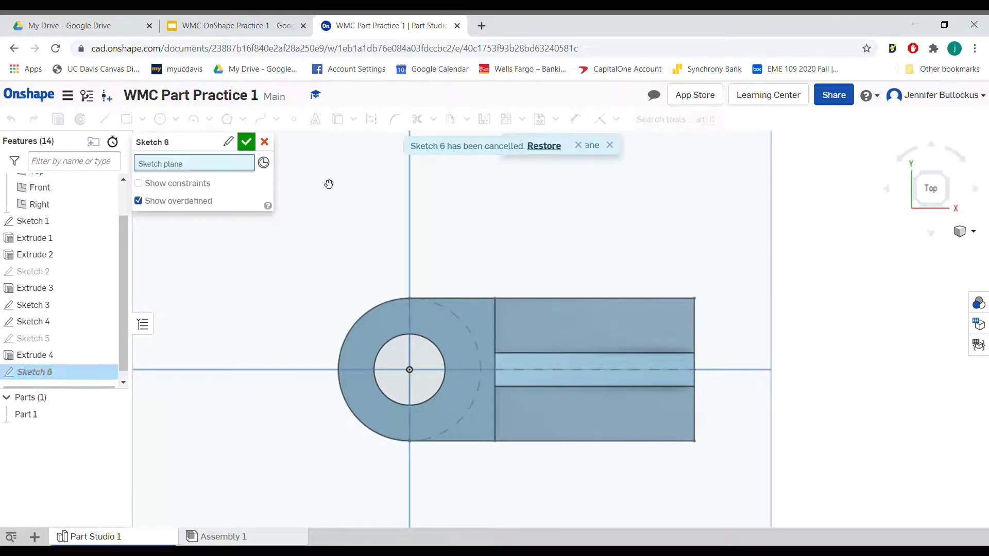
{"action": "left_click", "coordinate": [931, 233]}
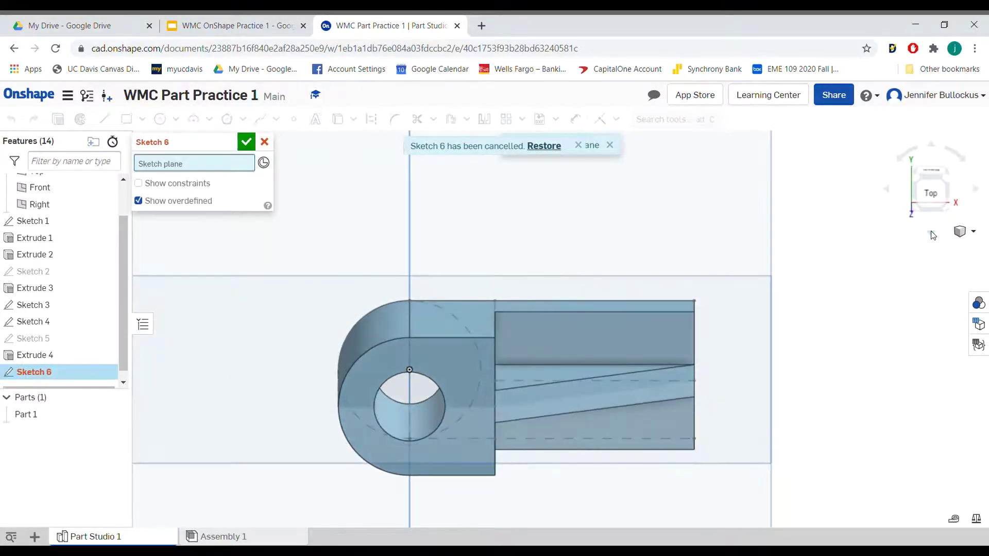
{"action": "left_click", "coordinate": [931, 148]}
{"action": "left_click", "coordinate": [931, 149]}
{"action": "left_click", "coordinate": [931, 149]}
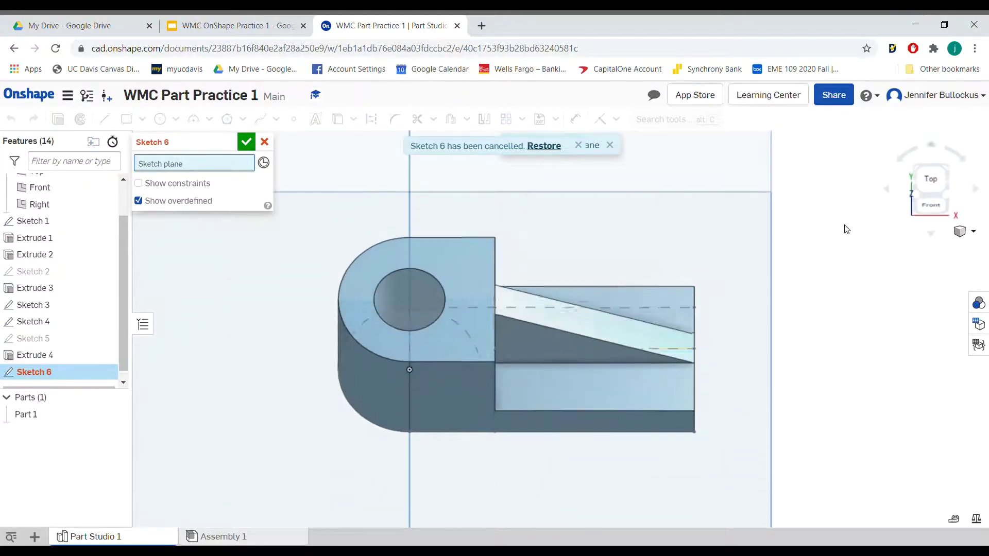
{"action": "left_click", "coordinate": [675, 296]}
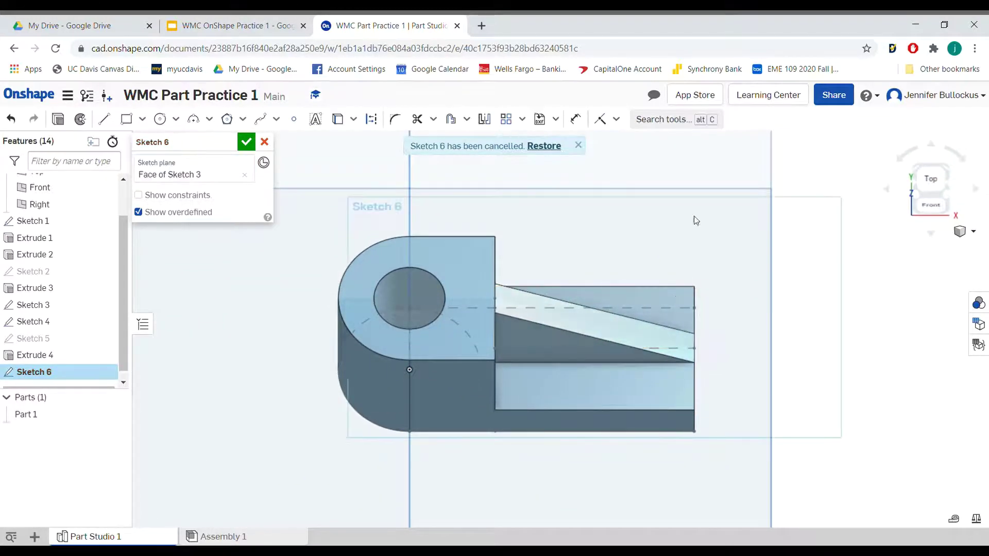
Draw a diagonal line about 11.6 mm long from the extension's outer edge to its rear lengthwise edge.
{"action": "left_click", "coordinate": [104, 119]}
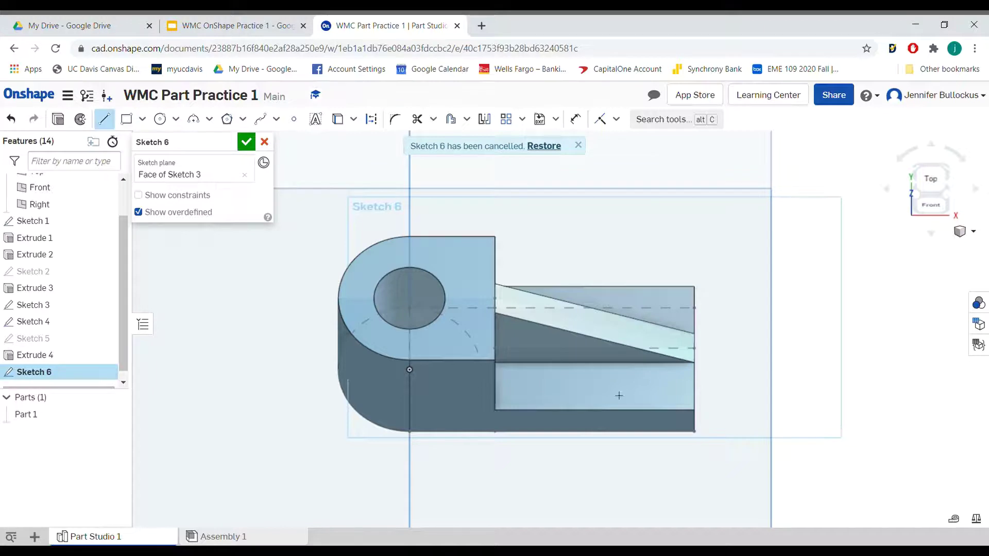
{"action": "left_click", "coordinate": [694, 316]}
{"action": "left_click", "coordinate": [651, 287]}
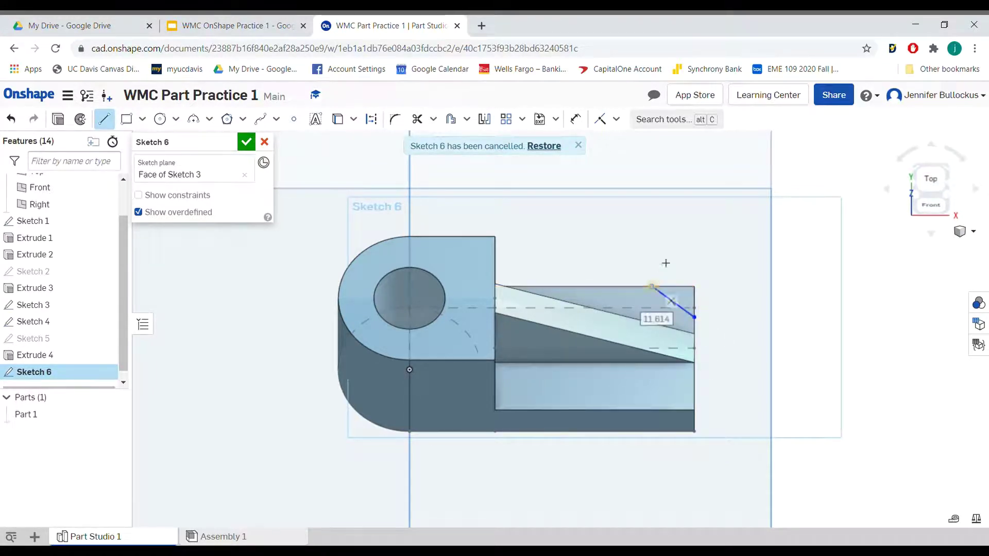
{"action": "key", "text": "Escape"}
Dimension both ends of the diagonal line at 9 mm from the extension's rear outer corner.
{"action": "left_click", "coordinate": [575, 119]}
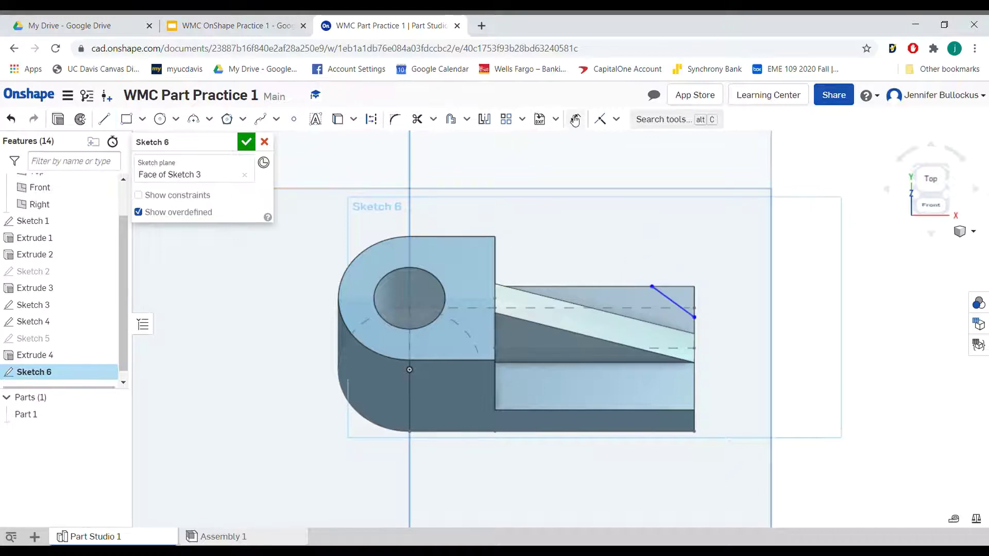
{"action": "left_click", "coordinate": [695, 286]}
{"action": "left_click", "coordinate": [695, 316]}
{"action": "left_click", "coordinate": [735, 303]}
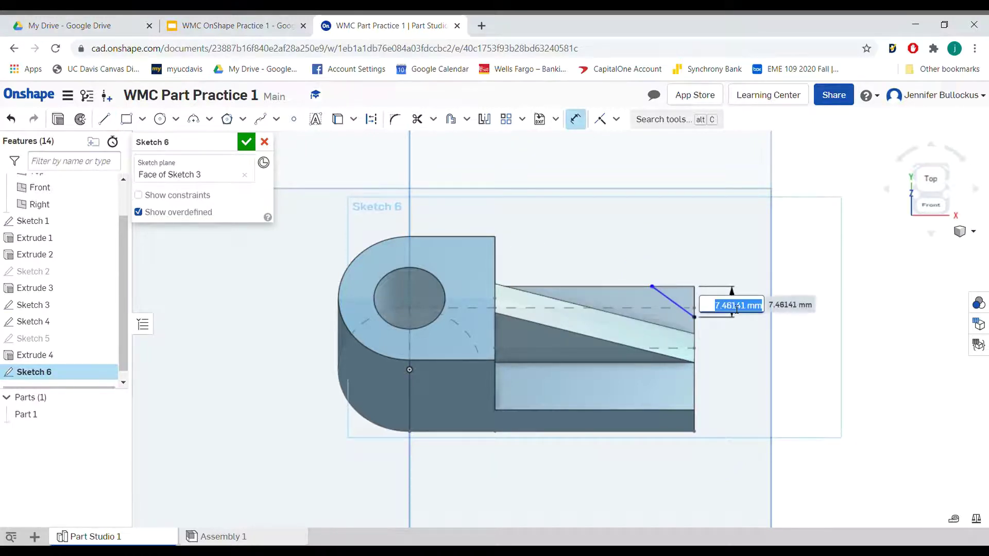
{"action": "key", "text": "Return"}
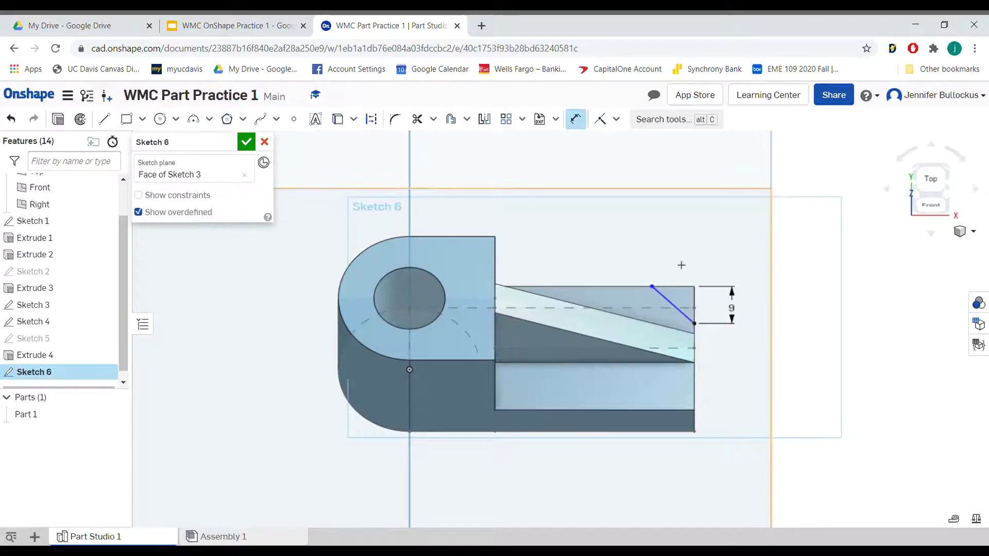
{"action": "left_click", "coordinate": [653, 288]}
{"action": "left_click", "coordinate": [695, 287]}
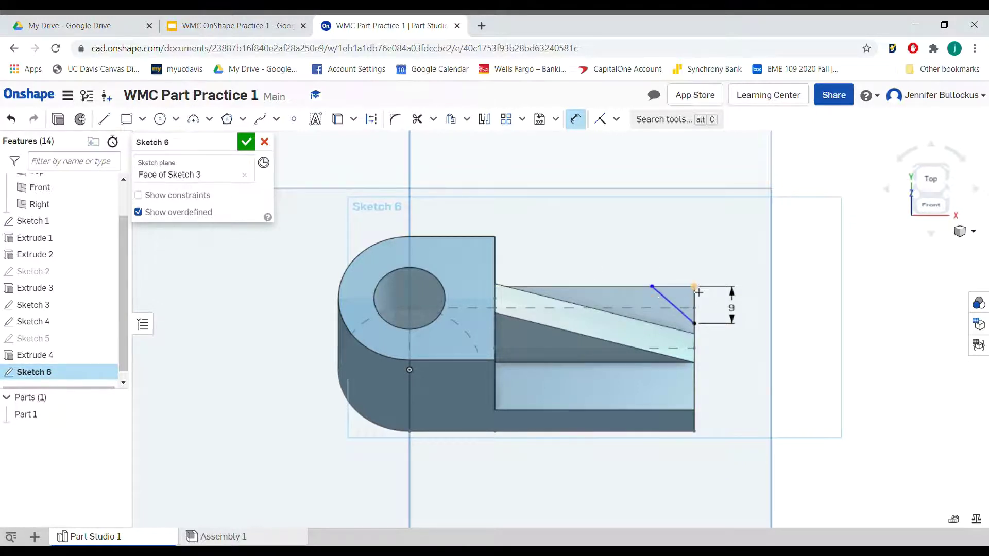
{"action": "left_click", "coordinate": [678, 260]}
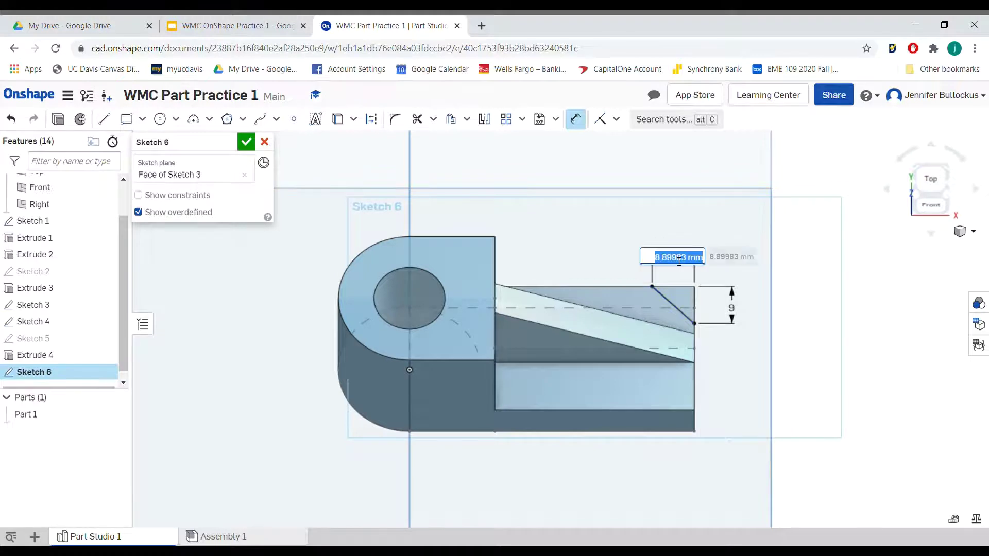
{"action": "key", "text": "Return"}
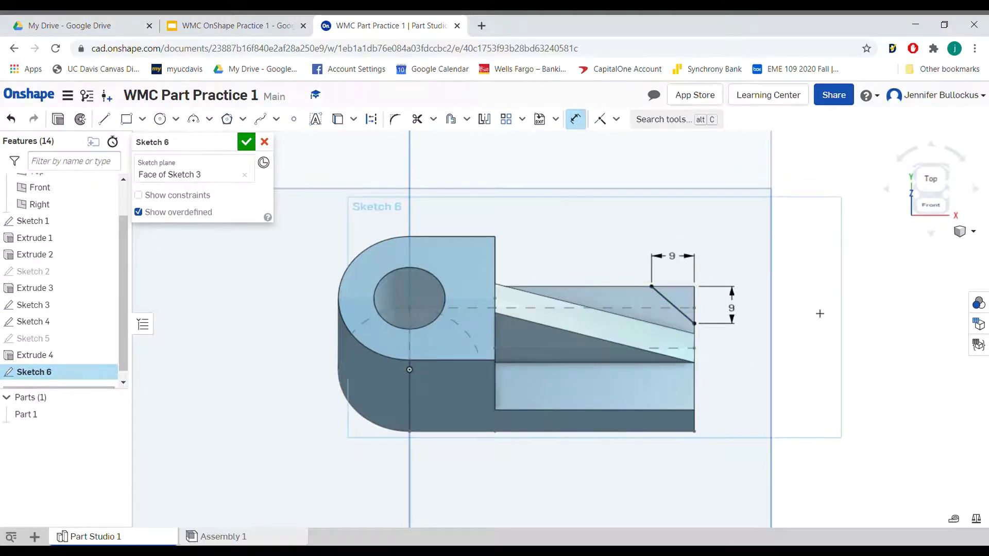
Mirror the diagonal line about the extension's lengthwise centreline to the opposite corner, and accept the sketch.
{"action": "key", "text": "n"}
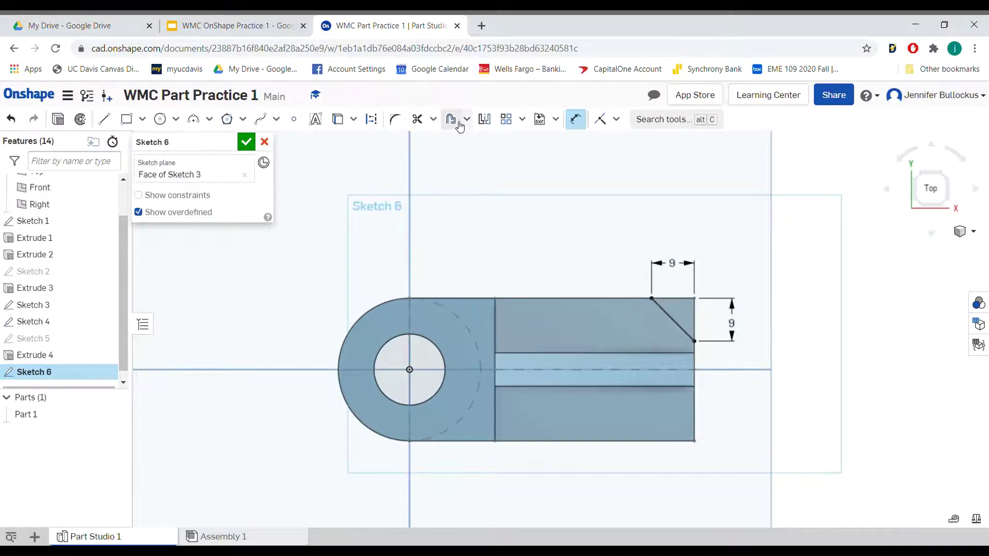
{"action": "left_click", "coordinate": [483, 121]}
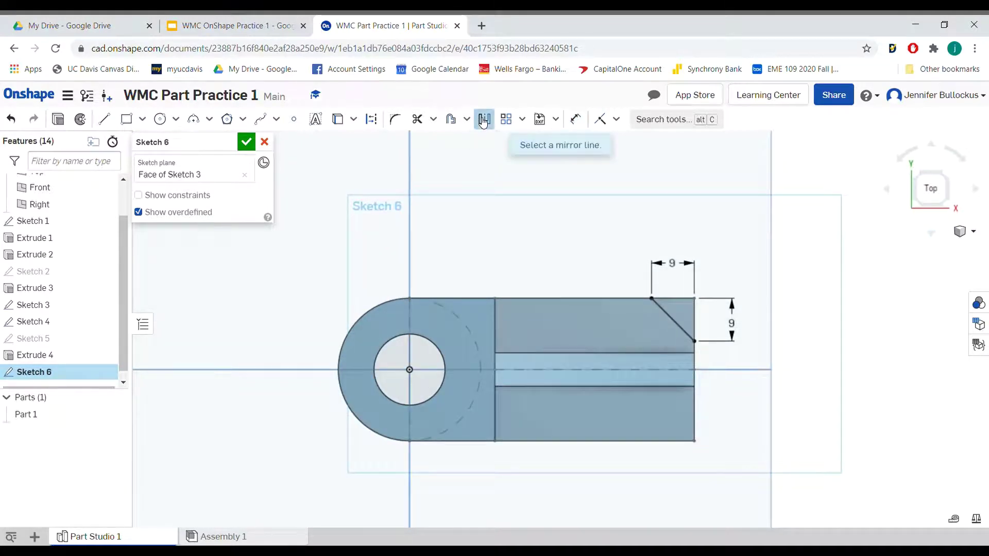
{"action": "left_click", "coordinate": [593, 369]}
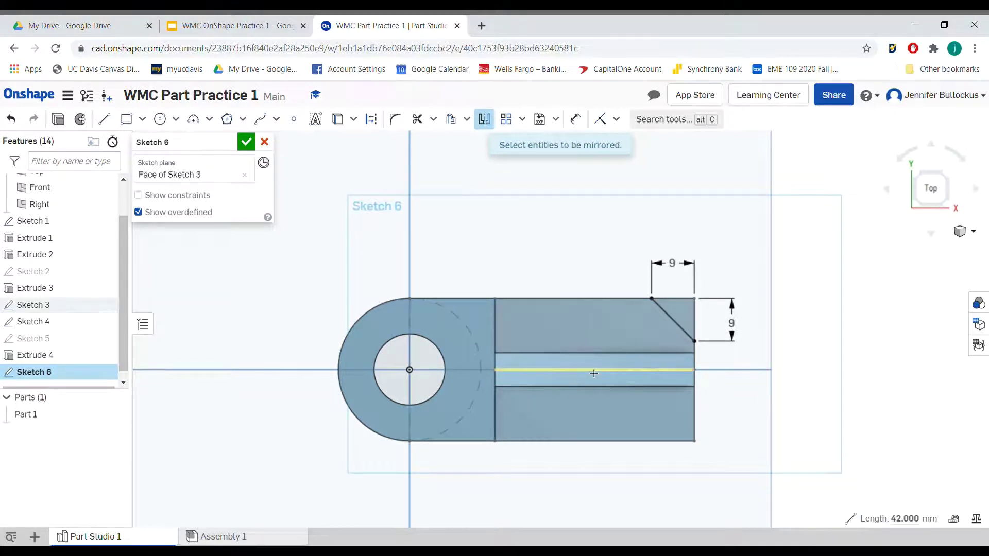
{"action": "left_click", "coordinate": [680, 326]}
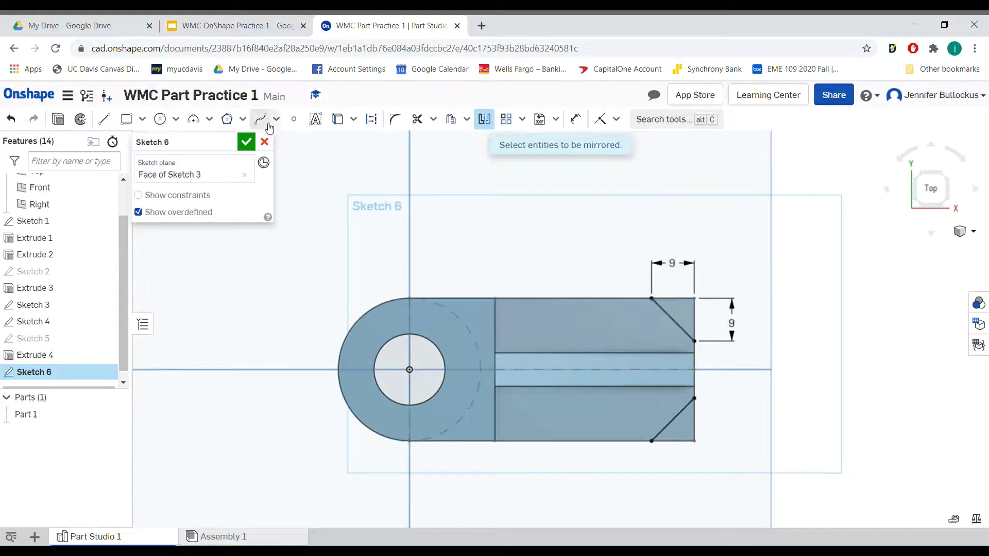
{"action": "left_click", "coordinate": [246, 142]}
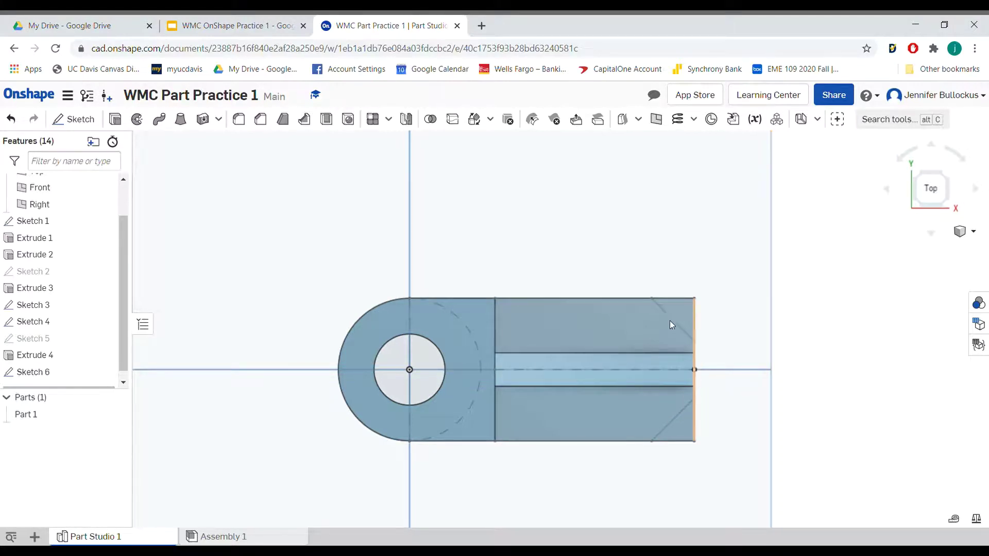
{"action": "left_click", "coordinate": [115, 119]}
{"action": "left_click", "coordinate": [266, 145]}
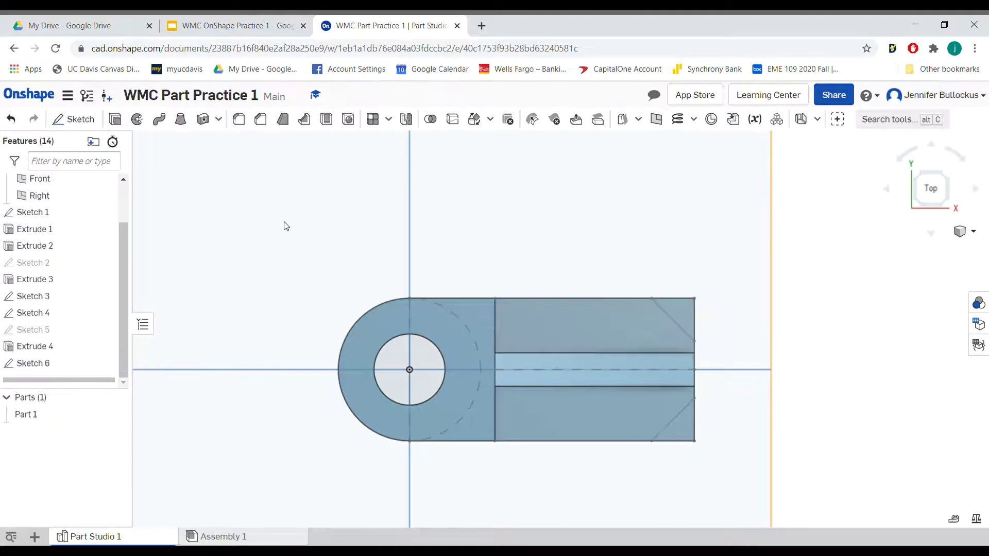
{"action": "left_click", "coordinate": [119, 123]}
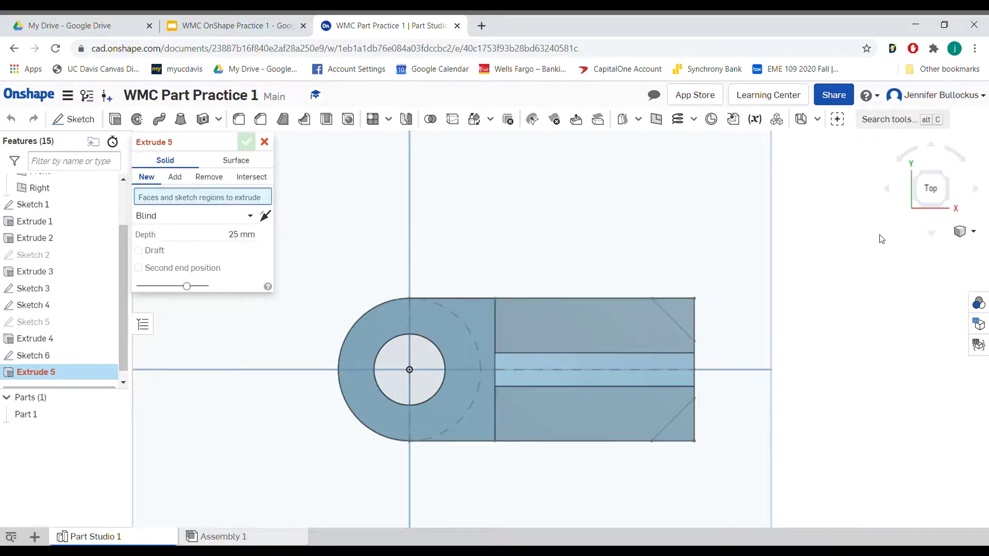
{"action": "left_click", "coordinate": [930, 235]}
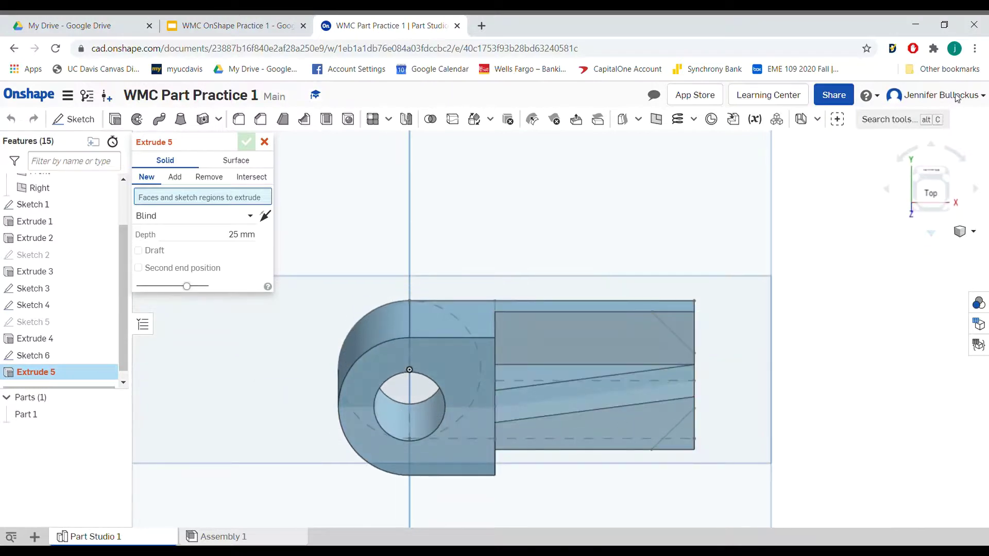
{"action": "left_click", "coordinate": [931, 146]}
{"action": "left_click", "coordinate": [931, 146]}
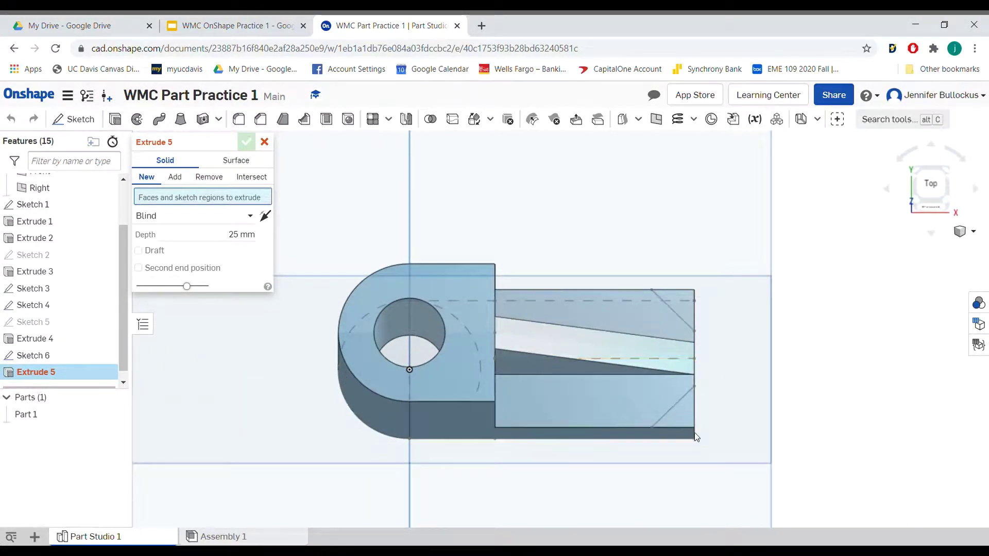
{"action": "left_click", "coordinate": [681, 399]}
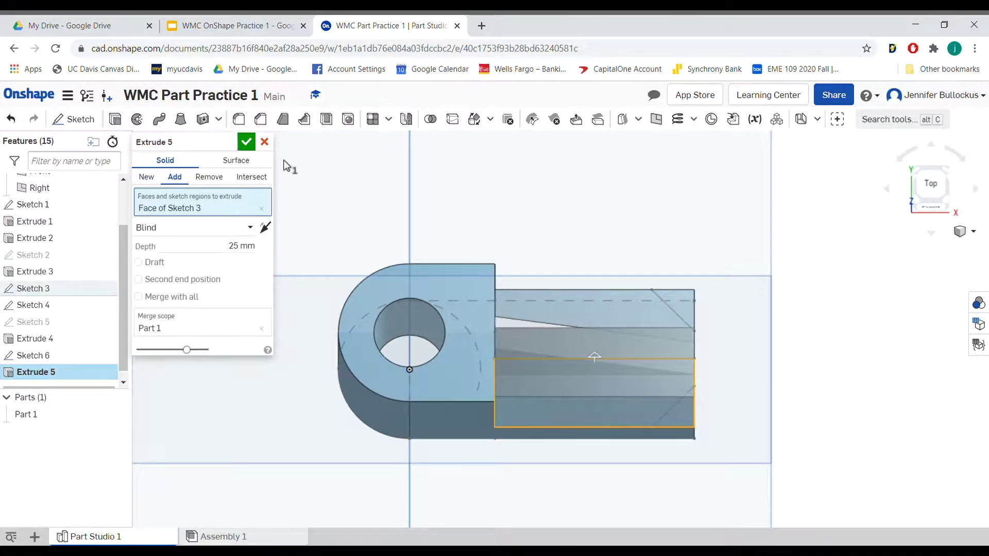
{"action": "left_click", "coordinate": [265, 143]}
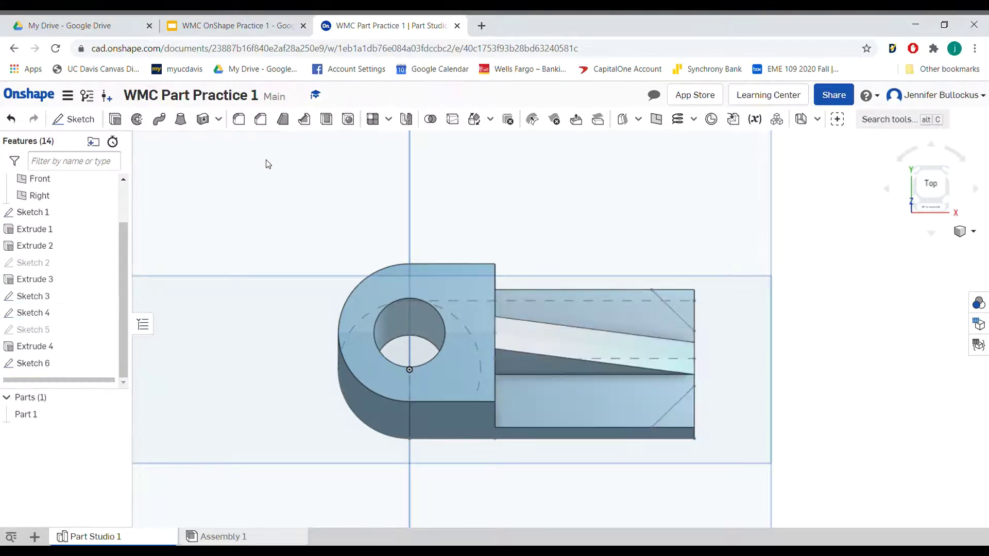
Reopen Sketch 6 and start an extrusion from it using only the triangular region at the extension's rear outer corner.
{"action": "left_click", "coordinate": [33, 365]}
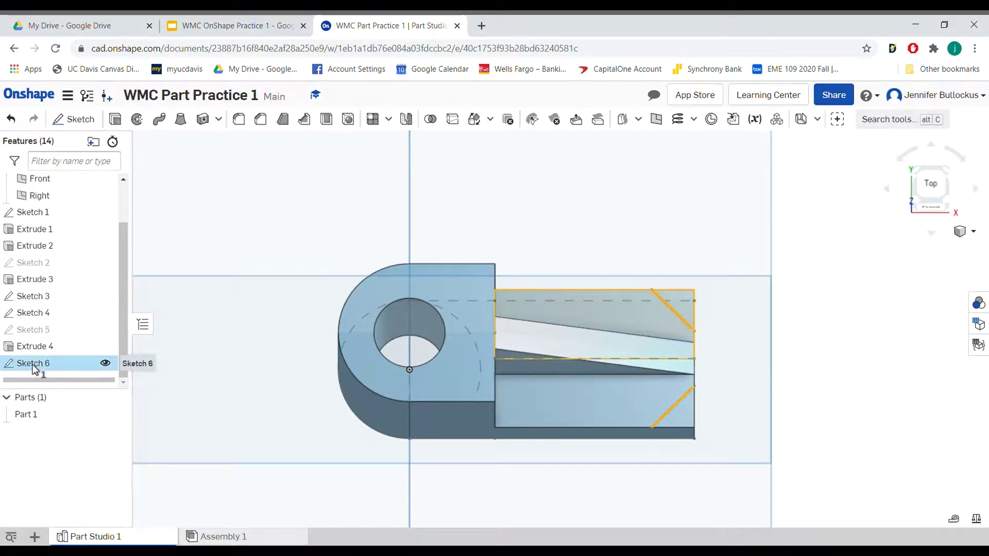
{"action": "right_click", "coordinate": [33, 365]}
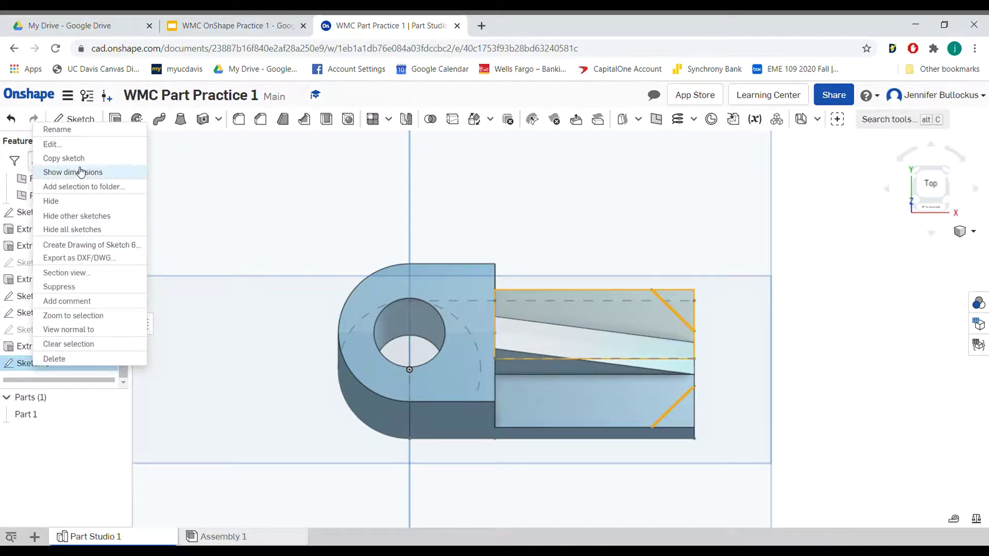
{"action": "left_click", "coordinate": [80, 144]}
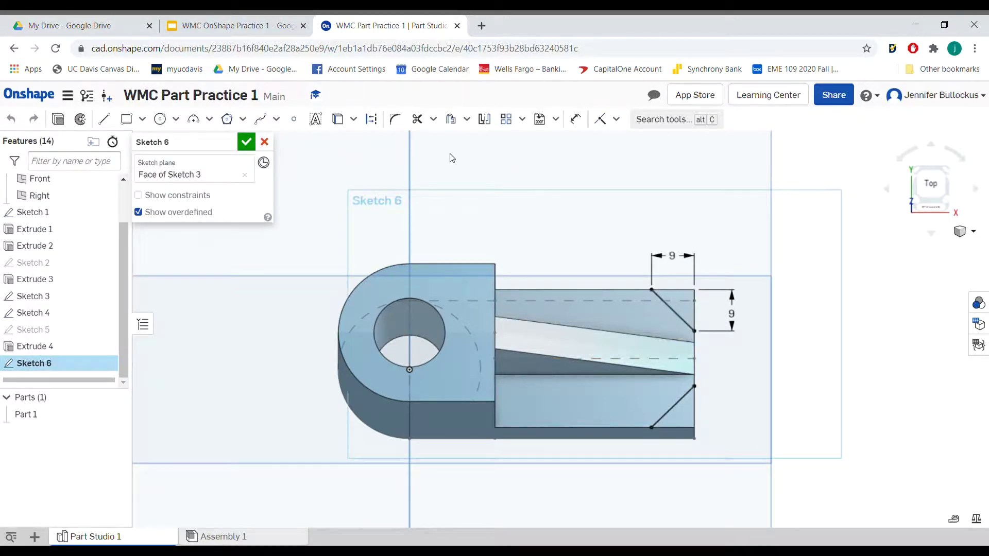
{"action": "left_click", "coordinate": [58, 119]}
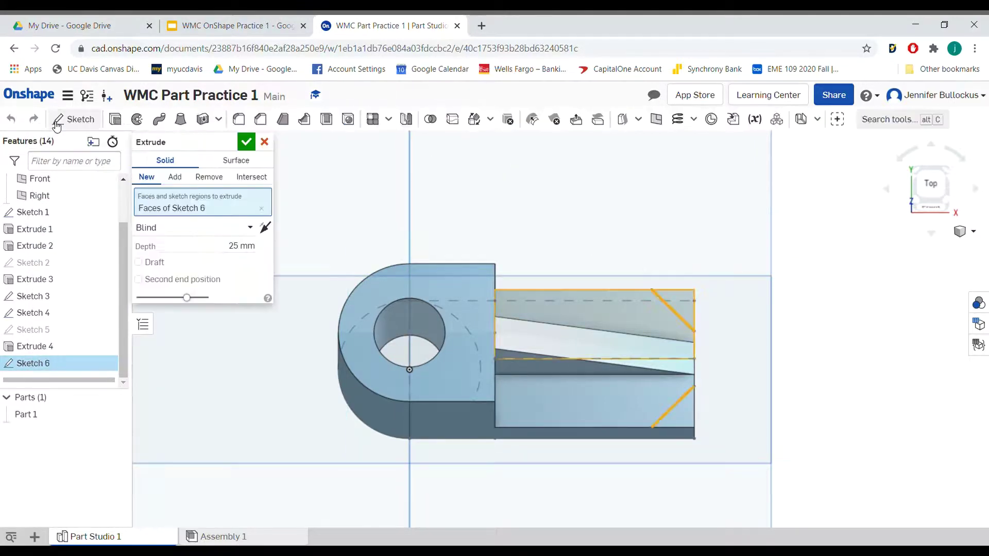
{"action": "left_click", "coordinate": [262, 209]}
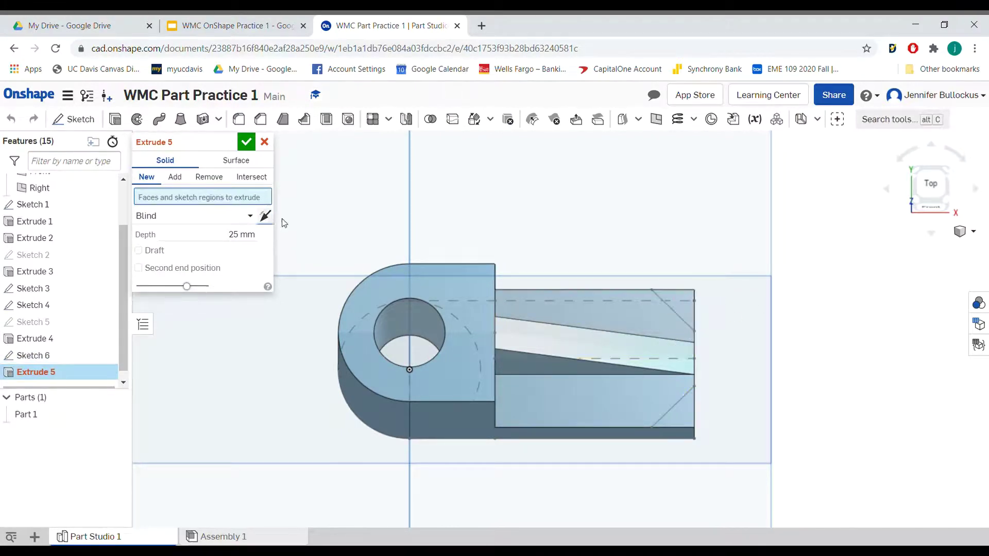
{"action": "left_click", "coordinate": [687, 322]}
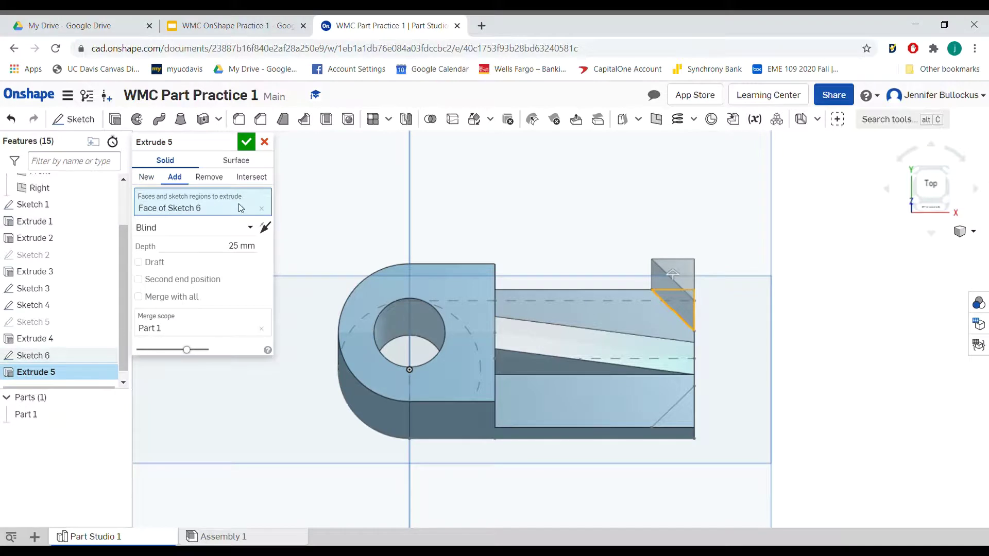
Make the corner triangle extrusion remove material with a Through all end condition, and accept it.
{"action": "left_click", "coordinate": [206, 177]}
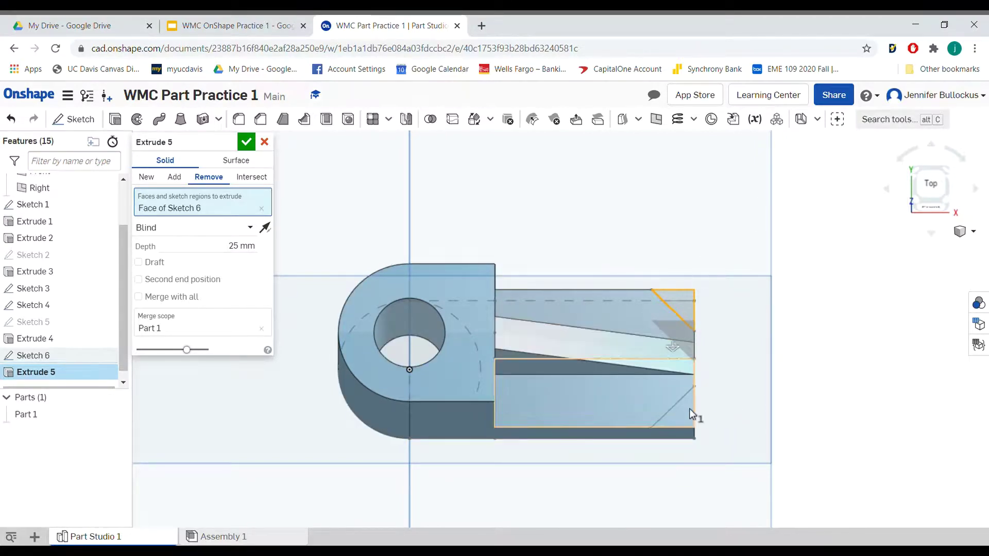
{"action": "scroll", "coordinate": [859, 285], "scroll_direction": "up", "scroll_amount": 4}
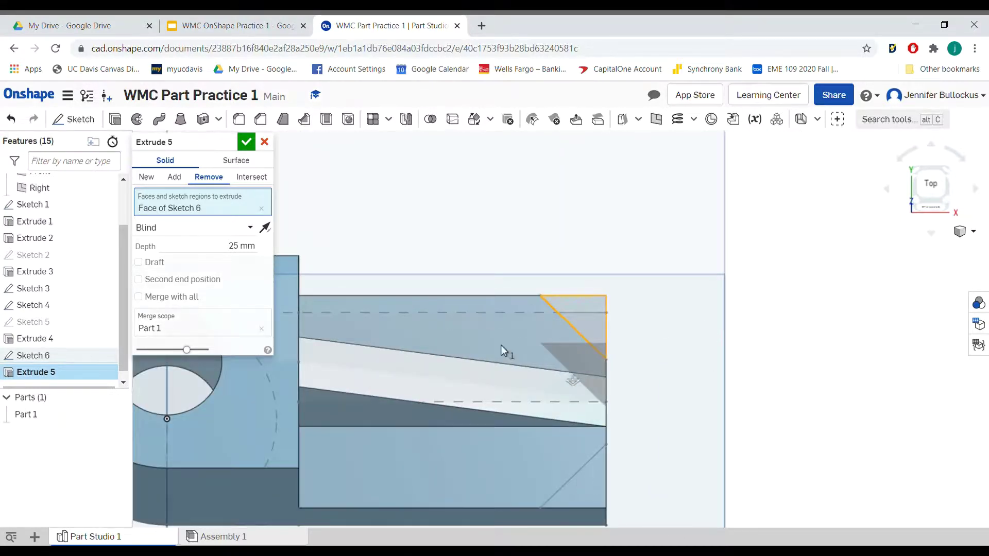
{"action": "scroll", "coordinate": [756, 281], "scroll_direction": "down", "scroll_amount": 3}
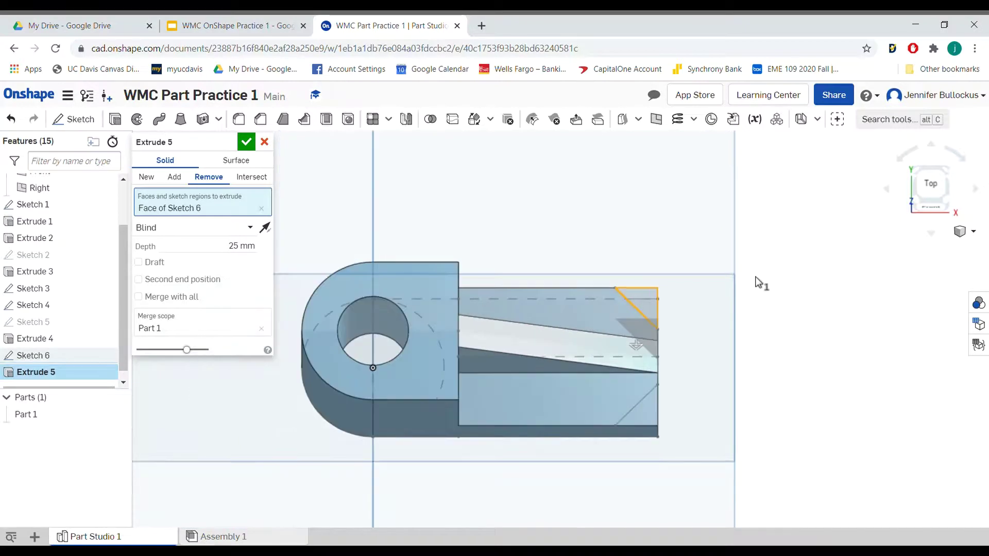
{"action": "left_click", "coordinate": [161, 229]}
{"action": "left_click", "coordinate": [206, 353]}
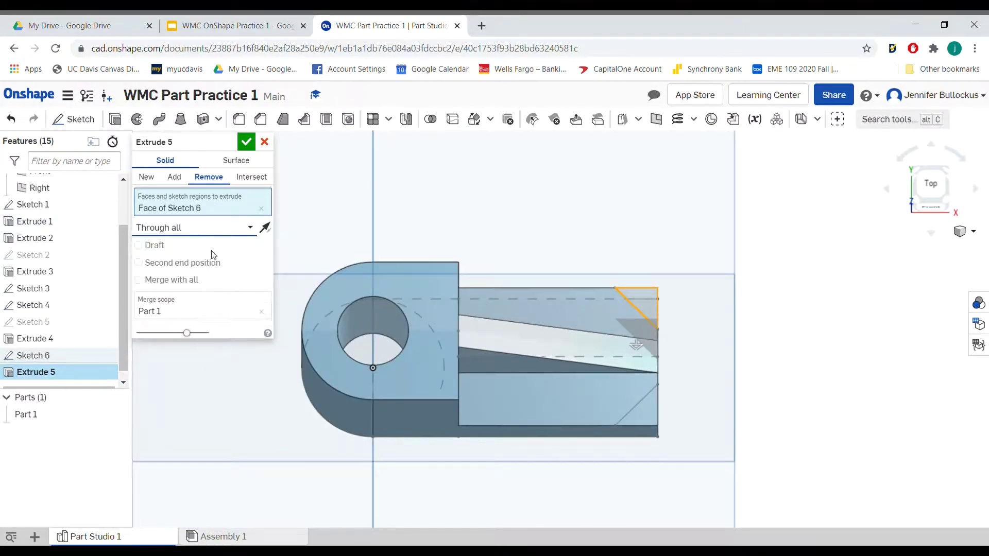
{"action": "left_click", "coordinate": [245, 142]}
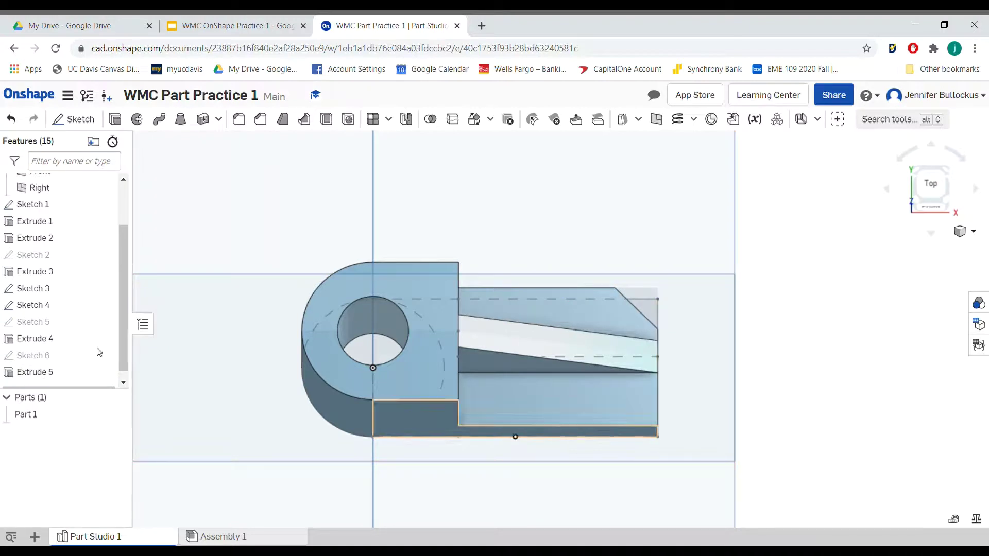
Show Sketch 6 again in the model.
{"action": "right_click", "coordinate": [36, 360]}
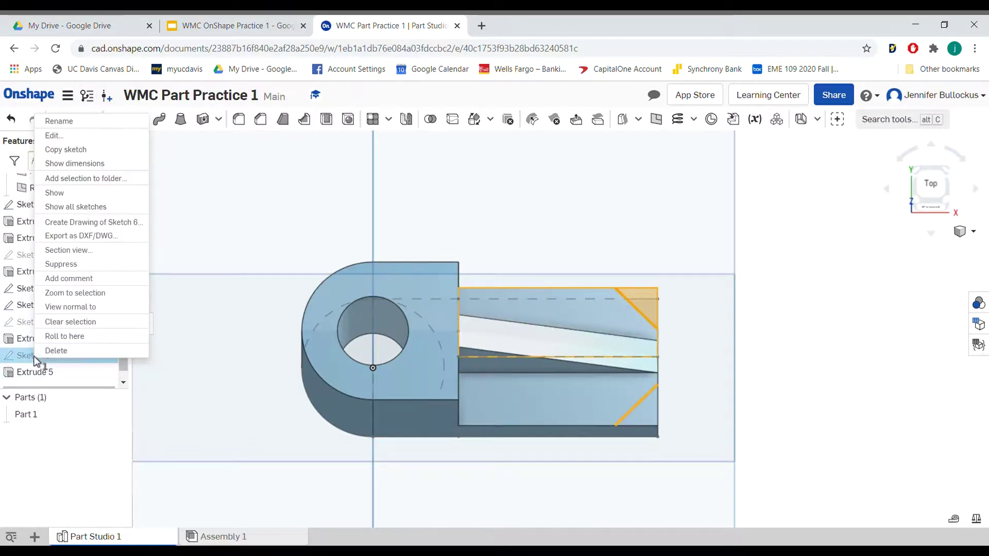
{"action": "left_click", "coordinate": [214, 246]}
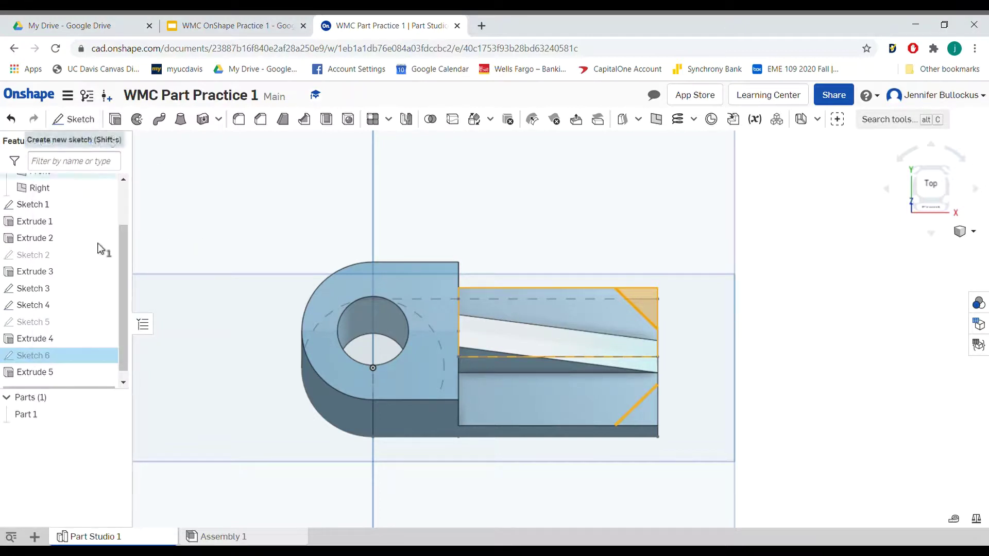
{"action": "left_click", "coordinate": [111, 355]}
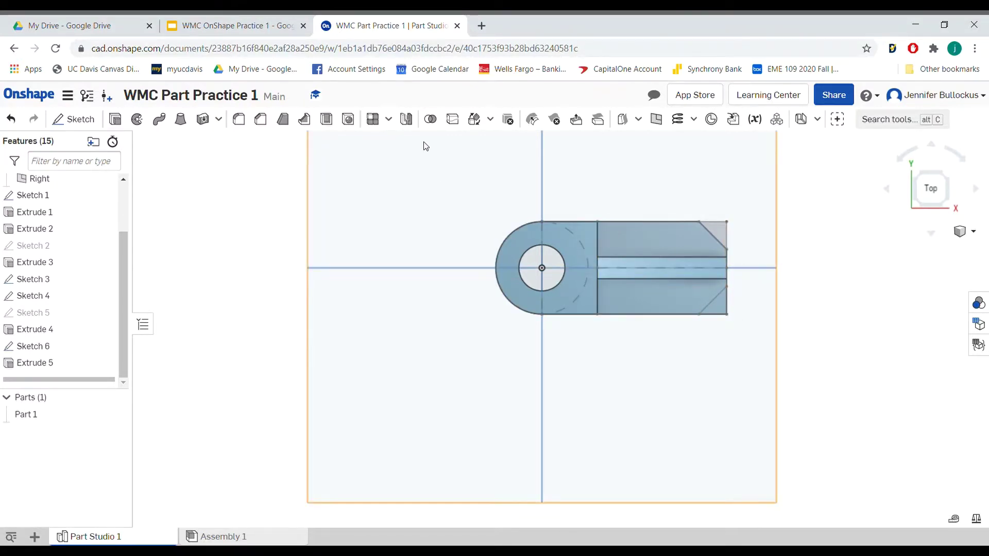
Mirror the Extrude 5 corner cut about the Front plane as a feature mirror, and accept it.
{"action": "left_click", "coordinate": [408, 121]}
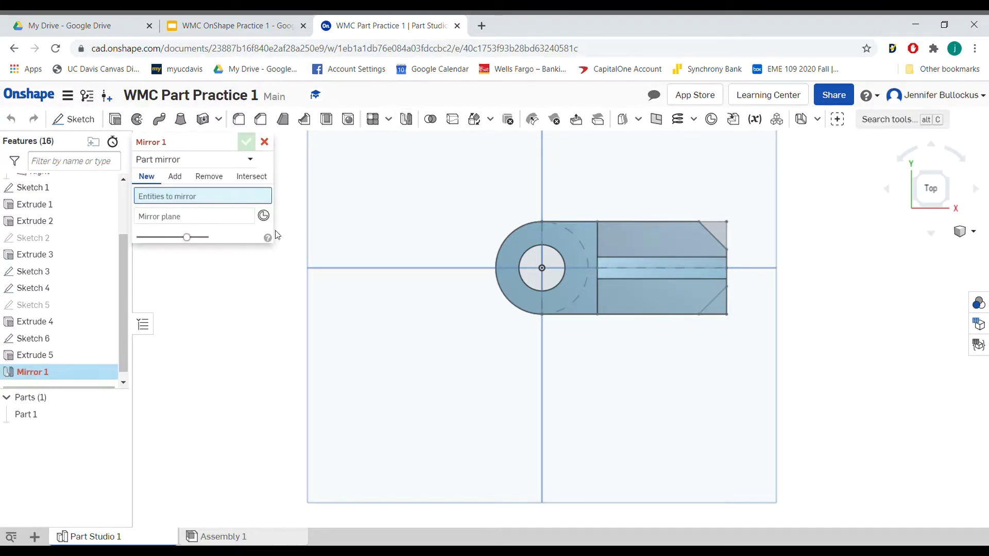
{"action": "left_click", "coordinate": [188, 159]}
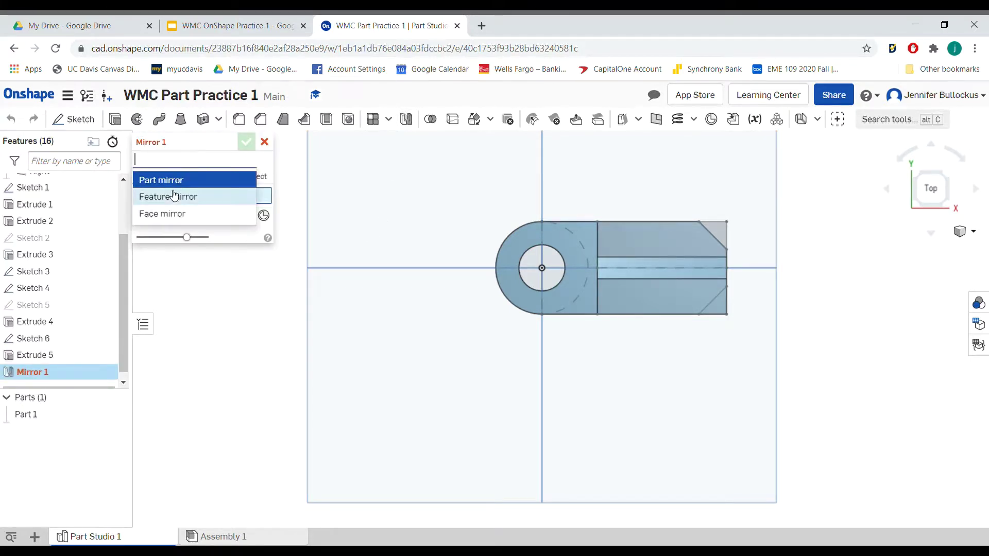
{"action": "left_click", "coordinate": [172, 194]}
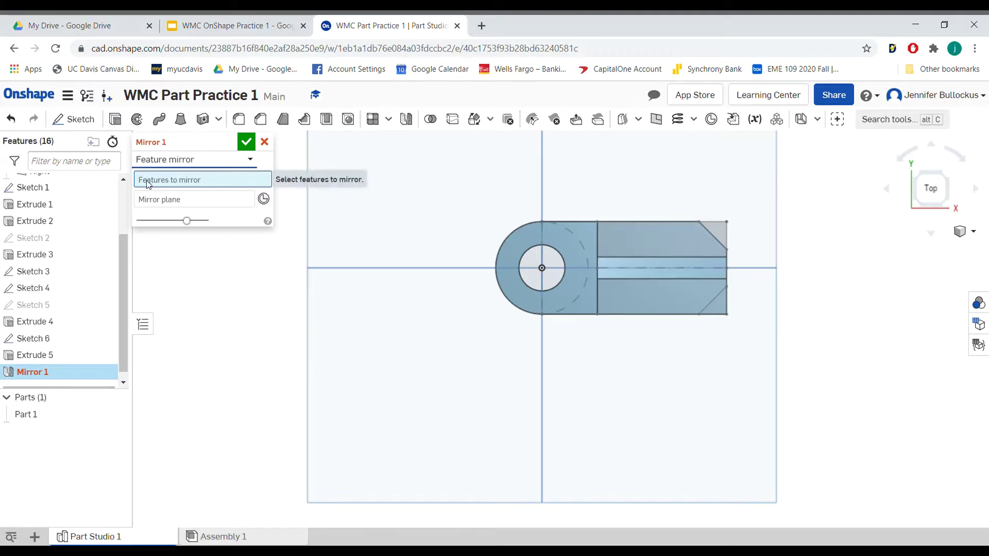
{"action": "left_click", "coordinate": [28, 356]}
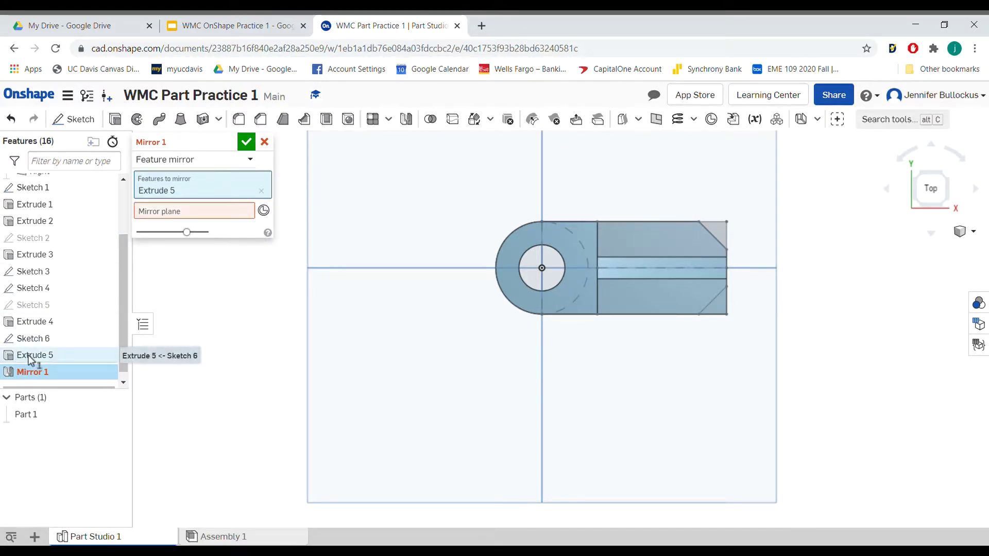
{"action": "left_click", "coordinate": [929, 237]}
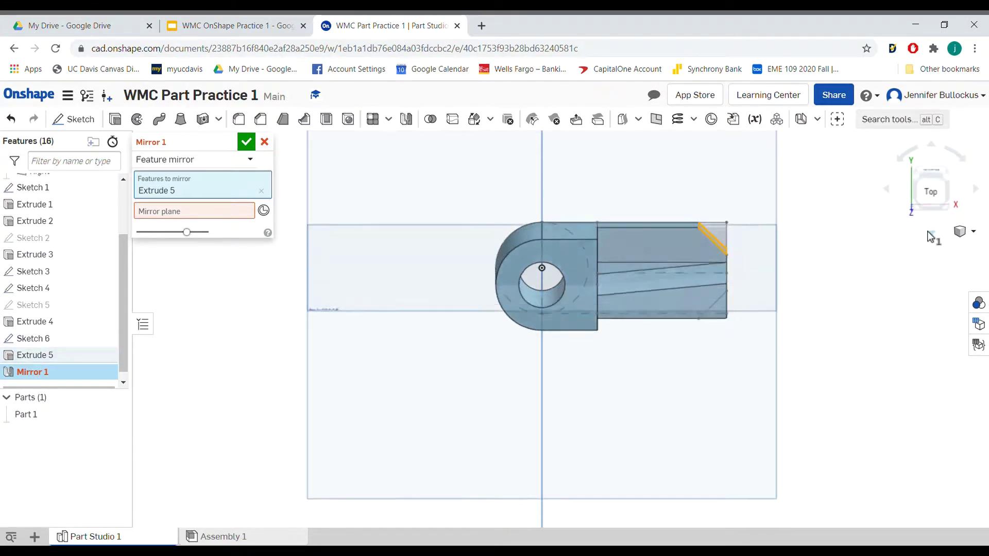
{"action": "left_click", "coordinate": [931, 147]}
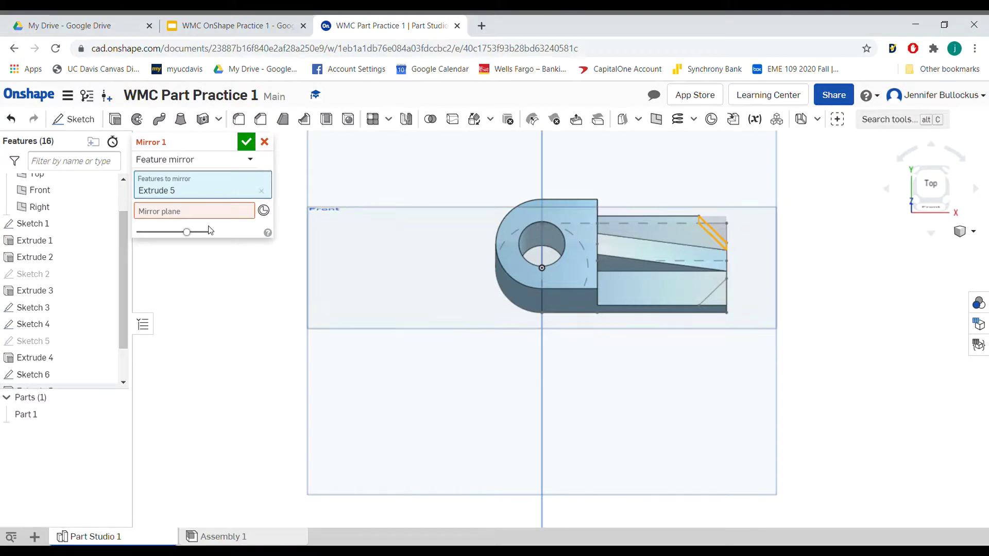
{"action": "left_click", "coordinate": [409, 241]}
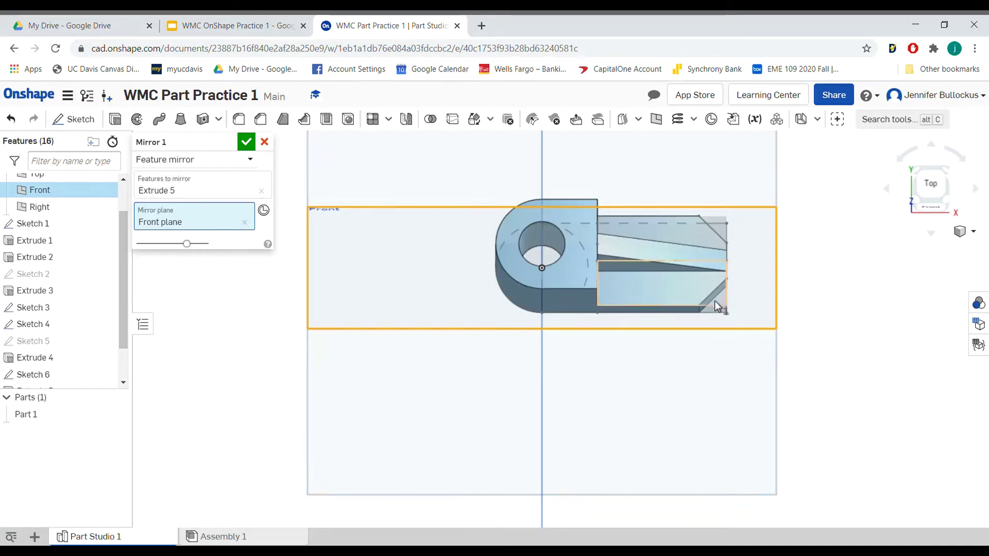
{"action": "left_click", "coordinate": [245, 142]}
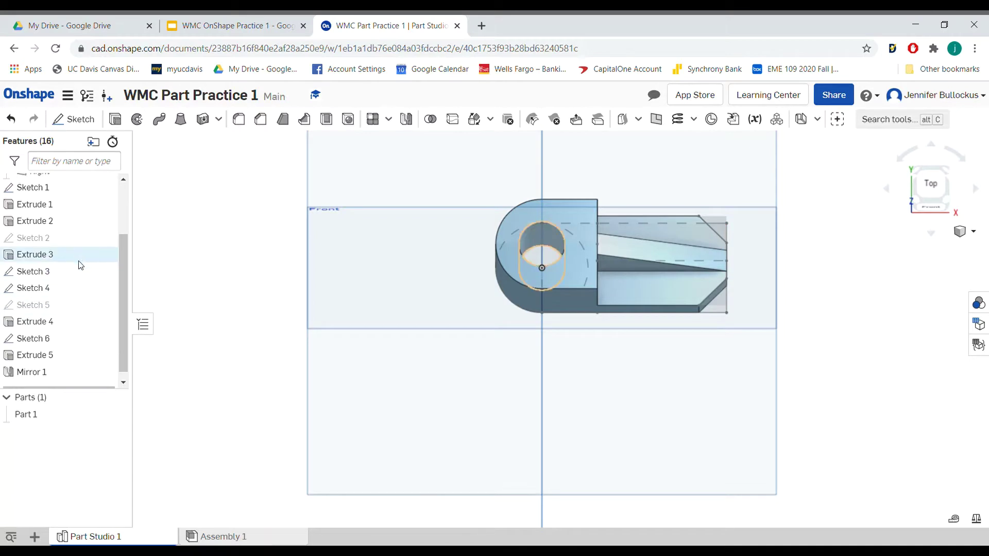
Hide Sketch 1, Sketch 3 and Sketch 4 in the model.
{"action": "scroll", "coordinate": [77, 268], "scroll_direction": "up", "scroll_amount": 3}
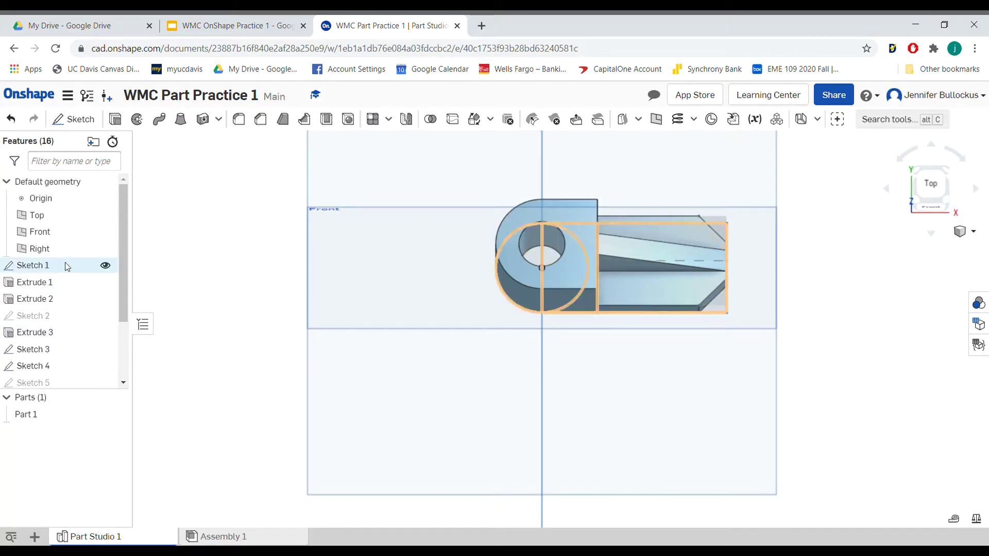
{"action": "left_click", "coordinate": [105, 266]}
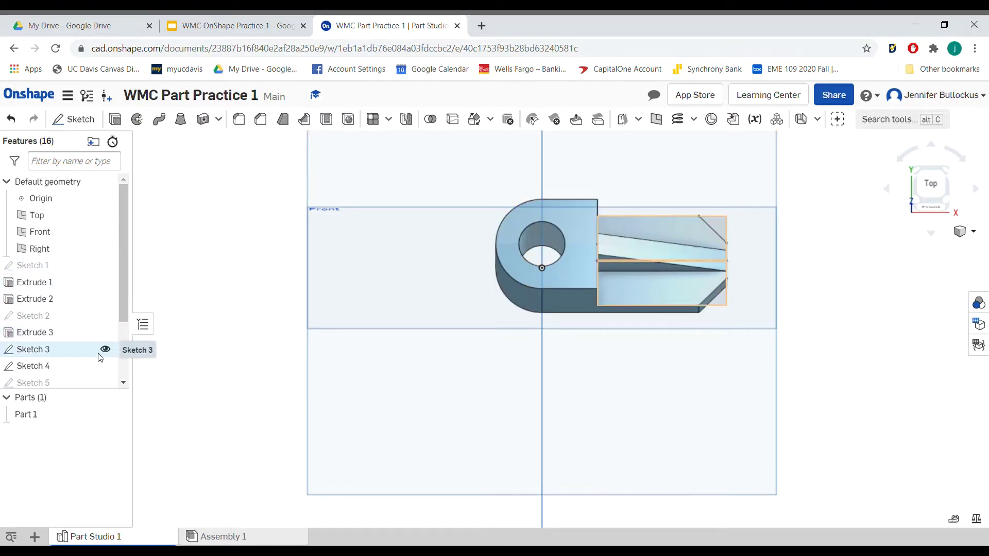
{"action": "left_click", "coordinate": [930, 234]}
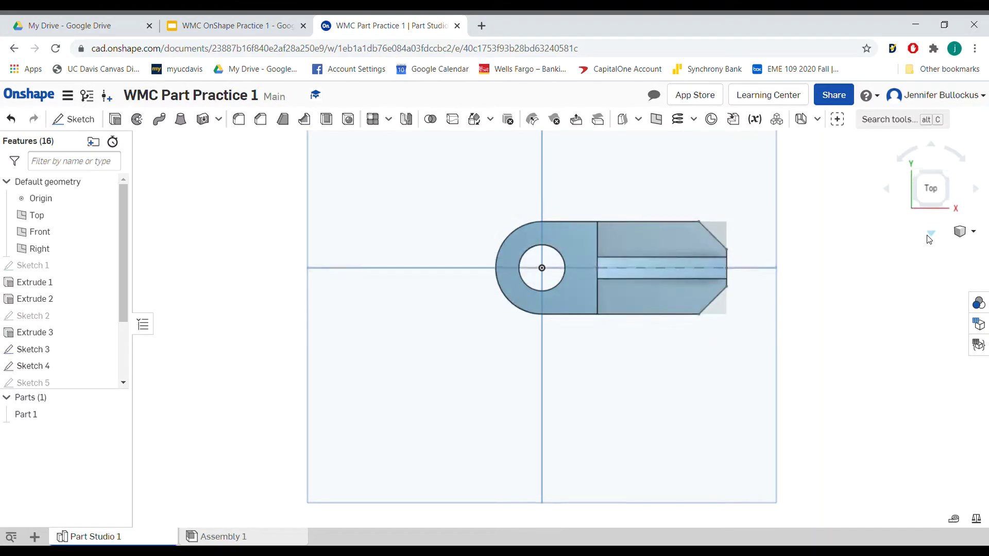
{"action": "left_click", "coordinate": [931, 191]}
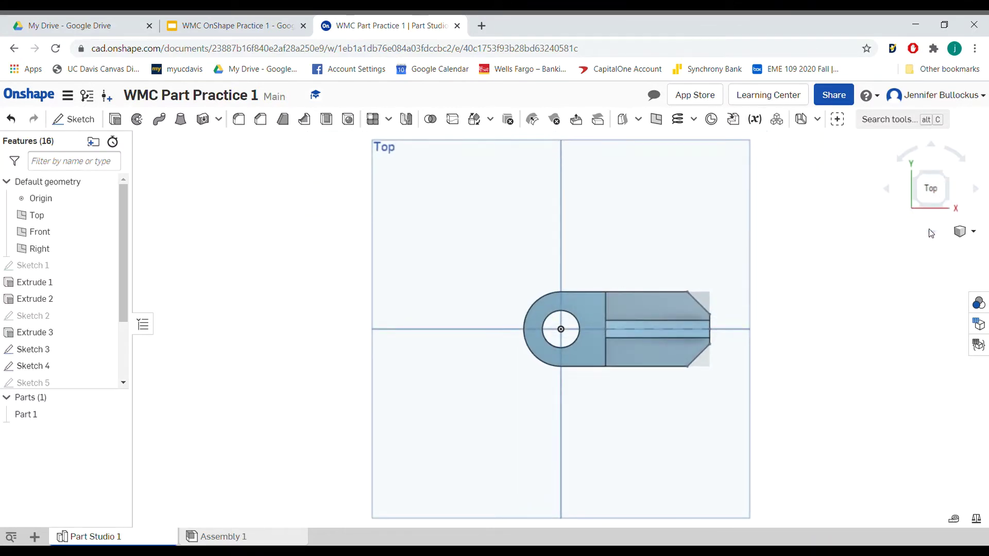
{"action": "left_click", "coordinate": [932, 146]}
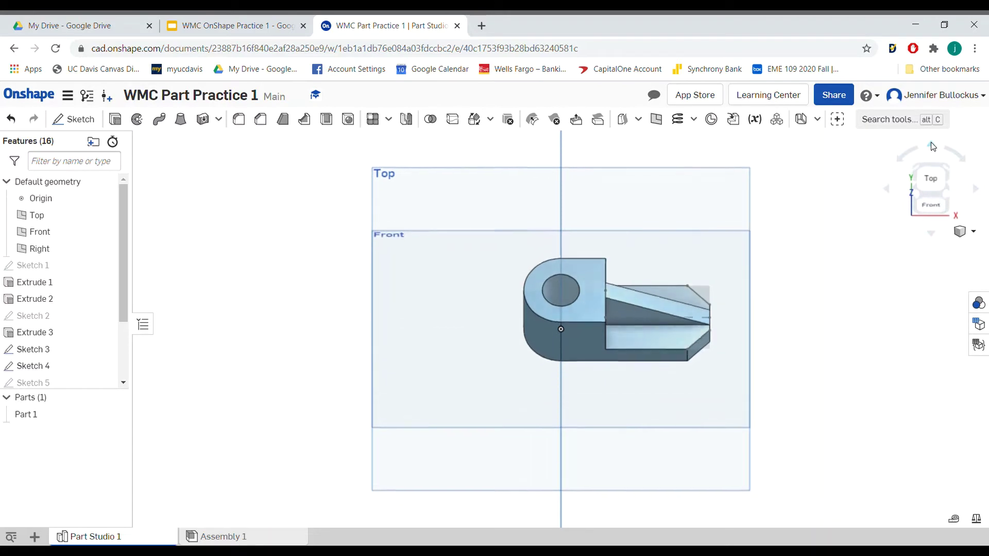
{"action": "left_click", "coordinate": [105, 350]}
{"action": "left_click", "coordinate": [105, 366]}
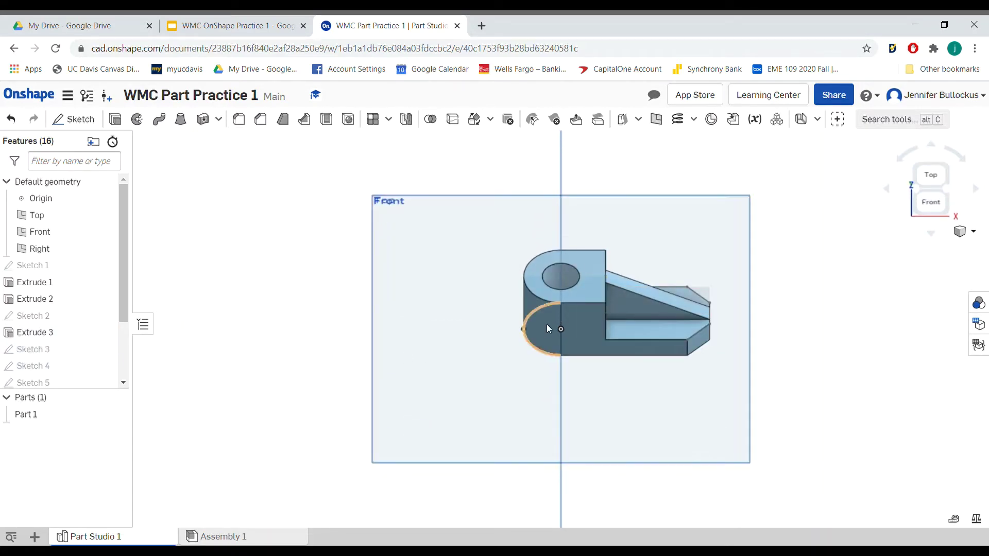
Hide Sketch 6 and check the finished part from the top and from a tilted front view.
{"action": "left_click", "coordinate": [123, 383]}
{"action": "left_click", "coordinate": [123, 384]}
{"action": "left_click", "coordinate": [123, 383]}
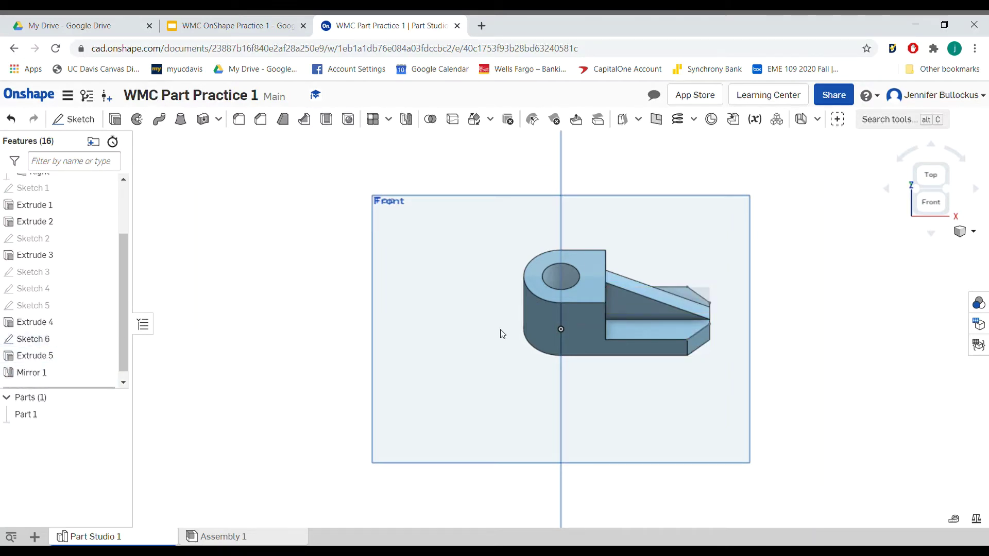
{"action": "left_click", "coordinate": [930, 234]}
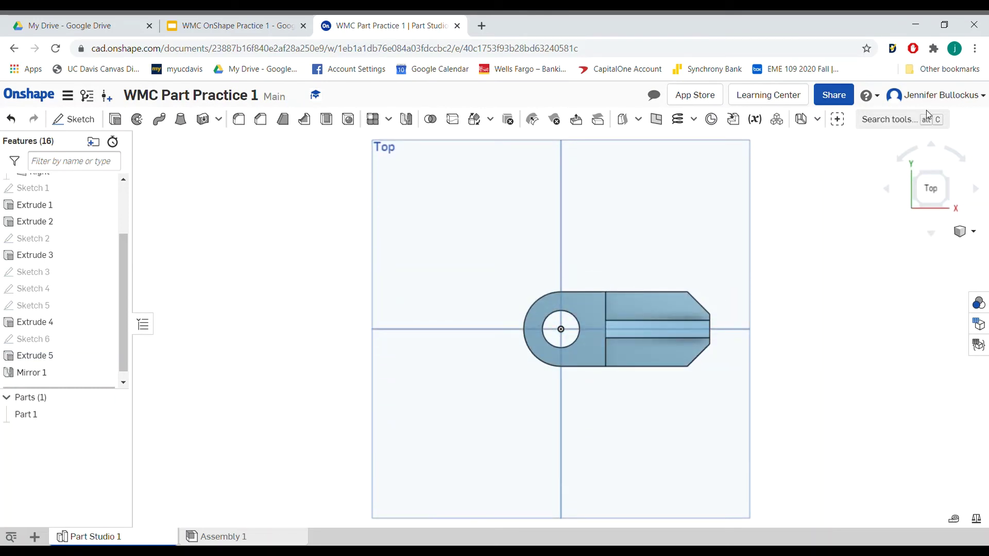
{"action": "left_click", "coordinate": [936, 148]}
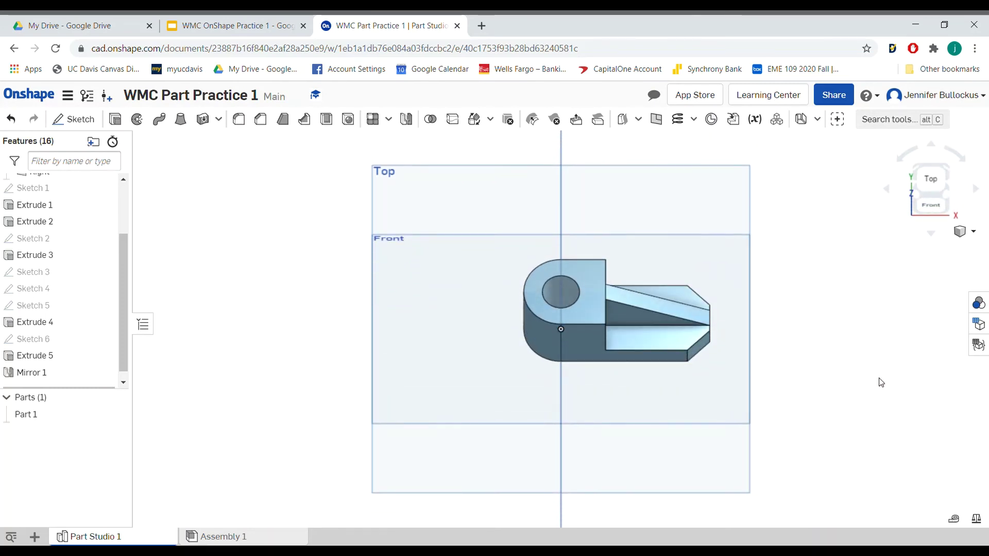